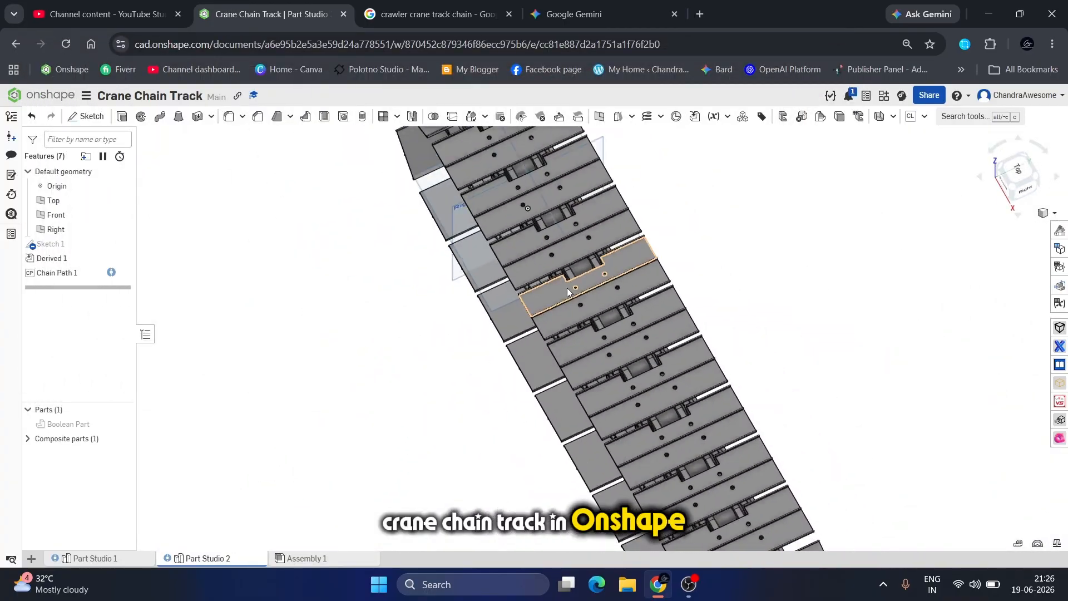
- Examine the finished crane chain track from several angles and check its Chain Path feature
{"action": "right_click_drag", "start_coordinate": [572, 312], "coordinate": [653, 266]}
{"action": "scroll", "coordinate": [654, 266], "scroll_direction": "down", "scroll_amount": 3}
{"action": "scroll", "coordinate": [633, 319], "scroll_direction": "up", "scroll_amount": 2}
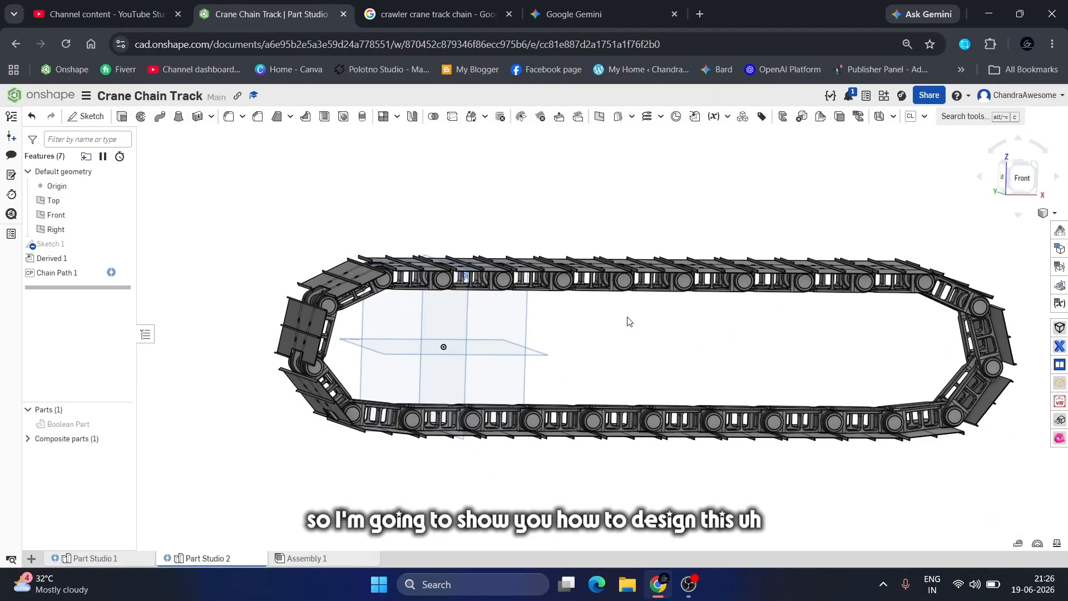
{"action": "right_click_drag", "start_coordinate": [627, 317], "coordinate": [641, 325]}
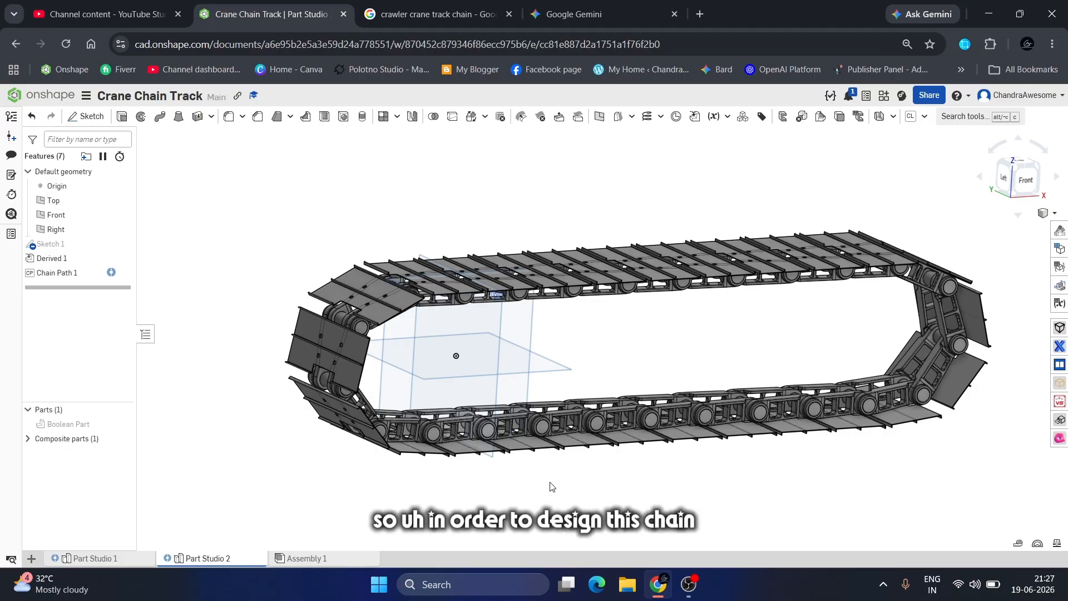
{"action": "scroll", "coordinate": [408, 272], "scroll_direction": "up", "scroll_amount": 2}
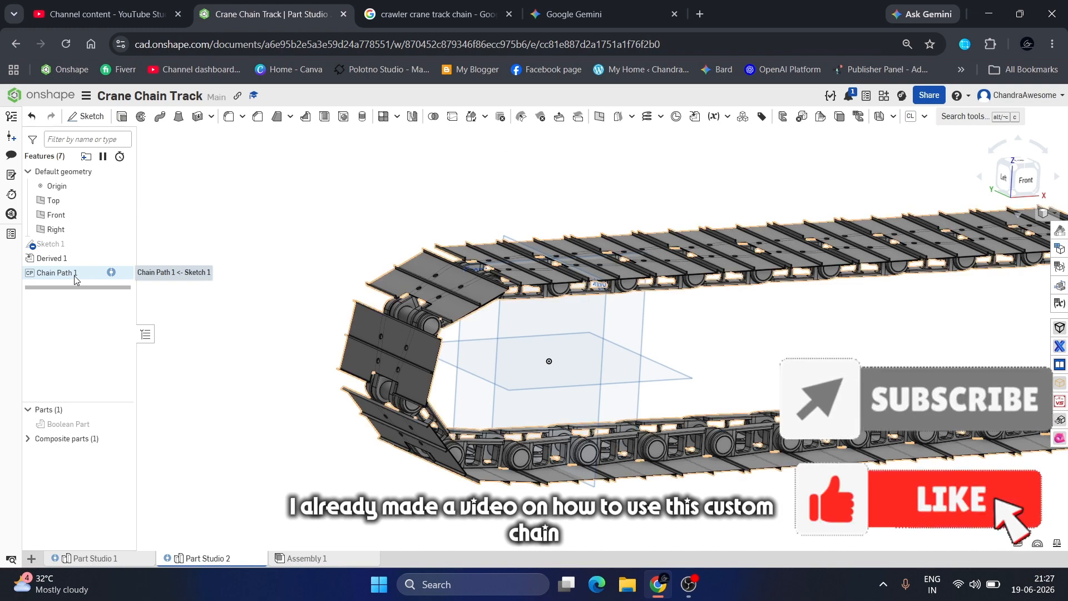
{"action": "right_click", "coordinate": [76, 277]}
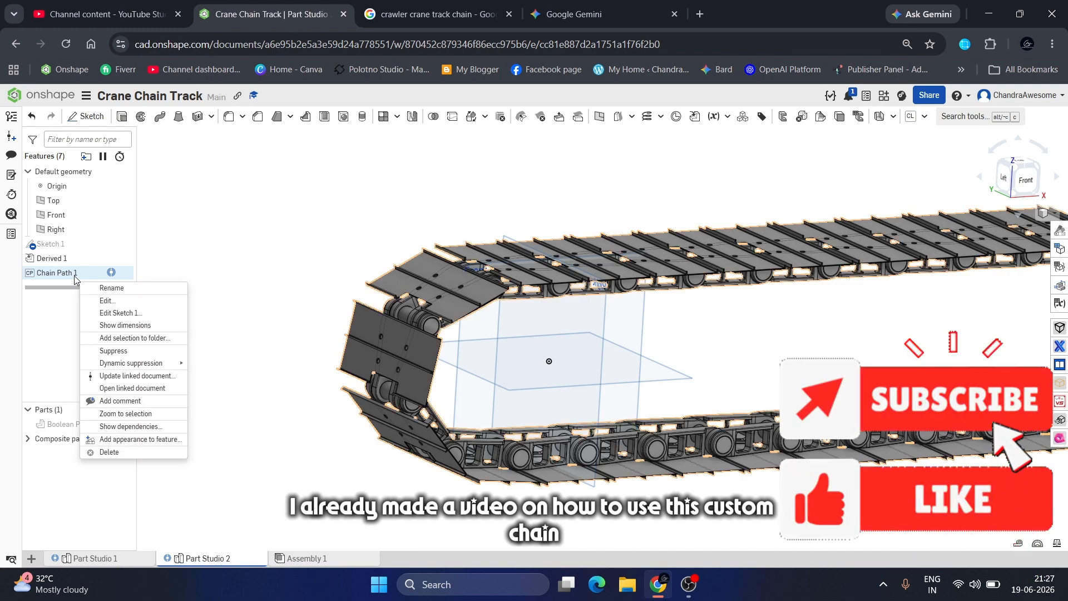
{"action": "left_click", "coordinate": [240, 263]}
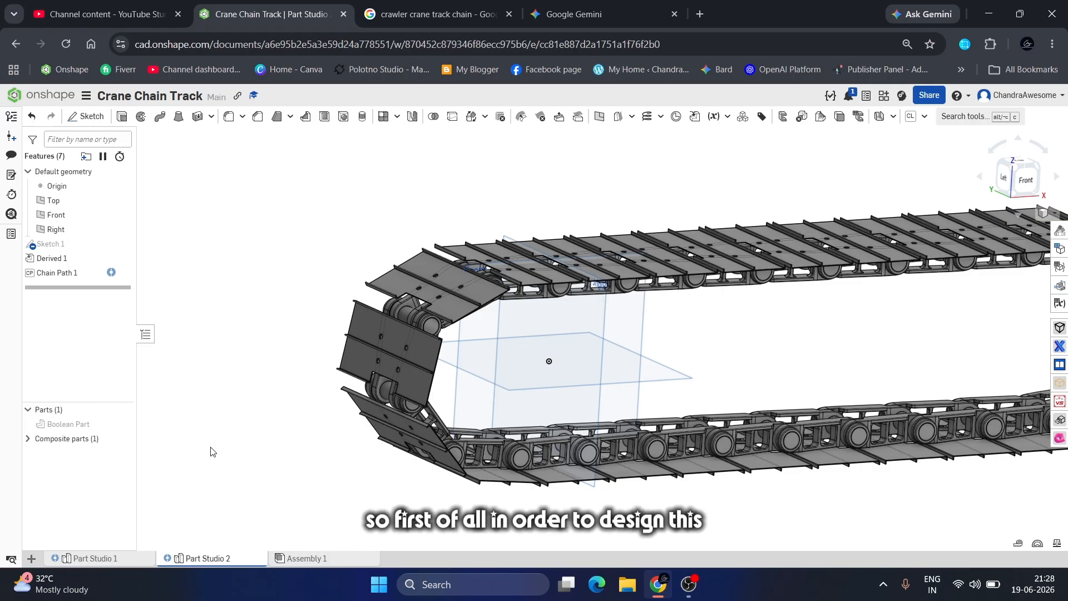
- View the single chain link in Part Studio 1, and open the Alibaba track chain assembly picture in the Google image results
{"action": "left_click", "coordinate": [138, 563]}
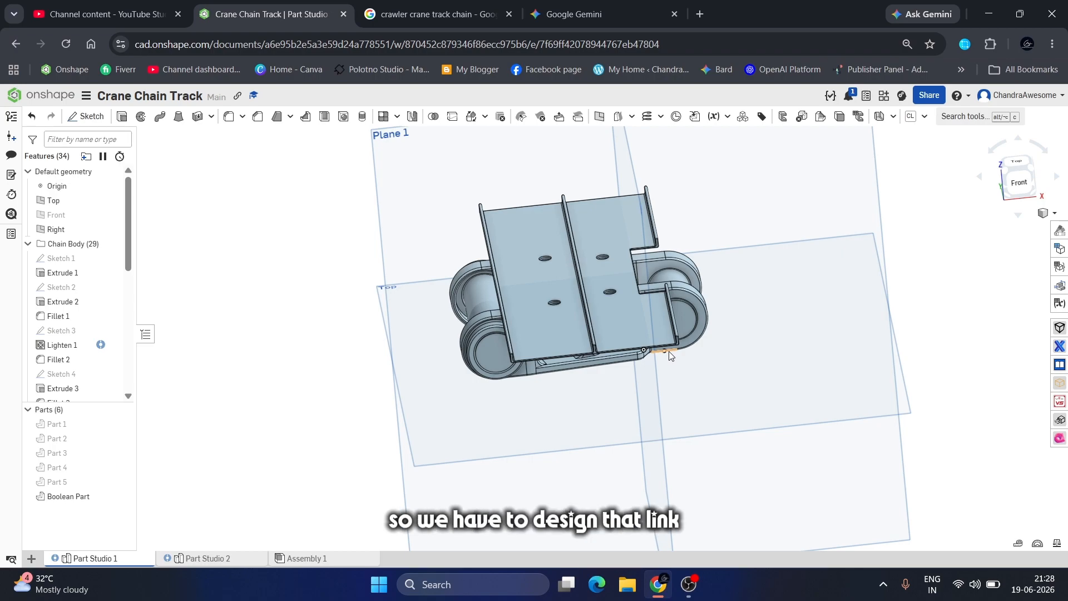
{"action": "right_click_drag", "start_coordinate": [605, 295], "coordinate": [601, 267]}
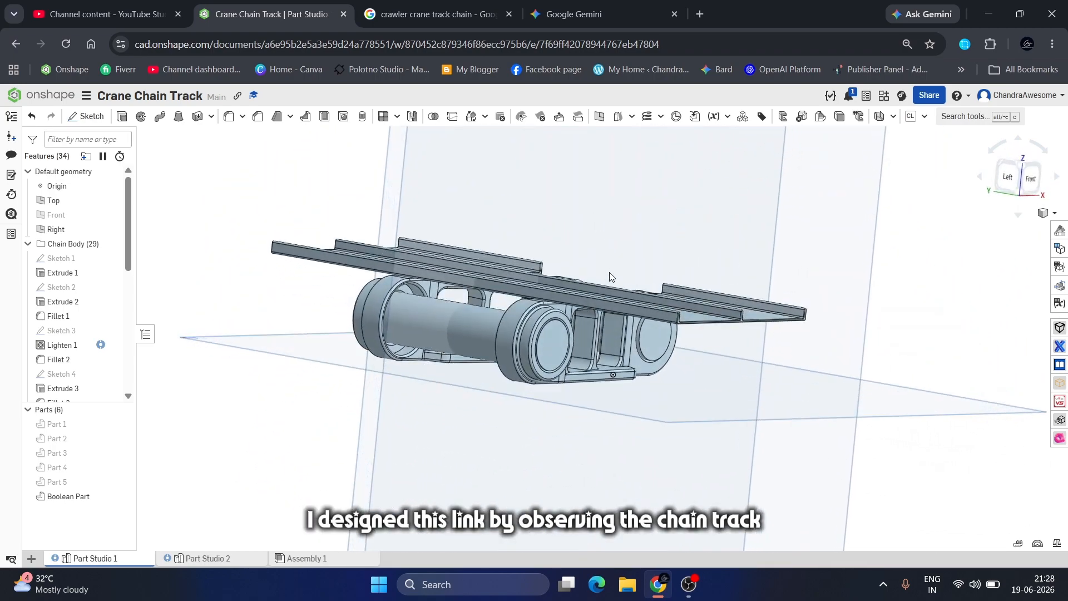
{"action": "left_click", "coordinate": [469, 12]}
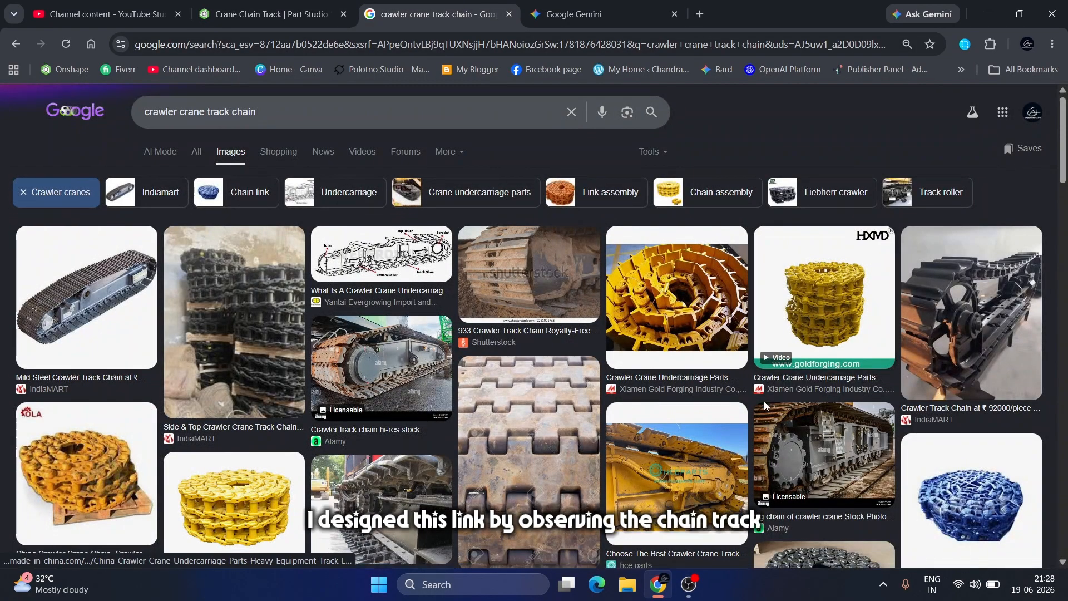
{"action": "scroll", "coordinate": [690, 277], "scroll_direction": "down", "scroll_amount": 7}
{"action": "left_click", "coordinate": [689, 274]}
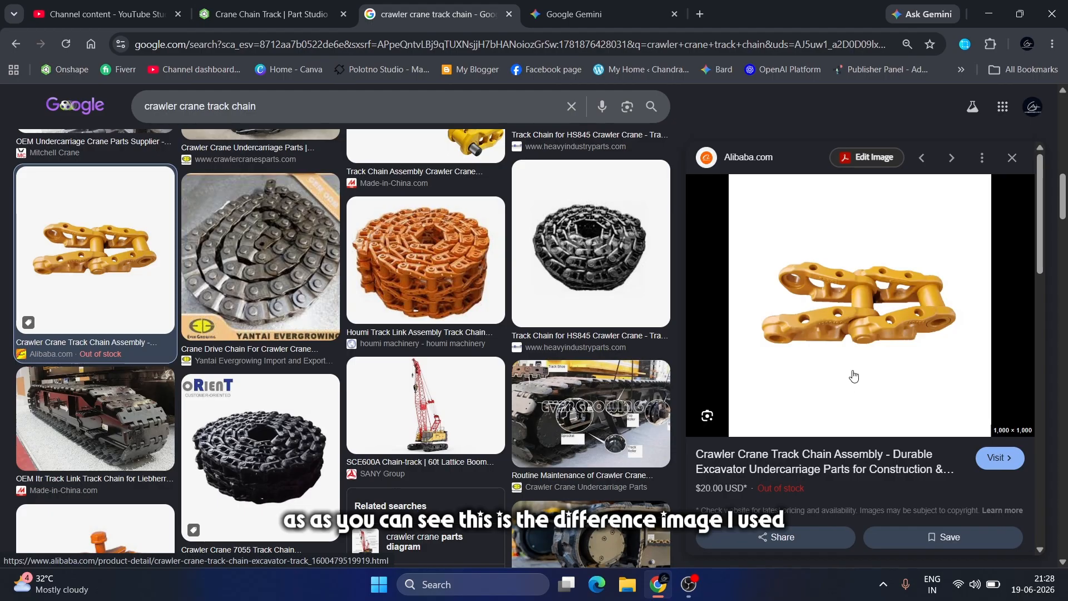
- Switch back to the Onshape document, collapse the Chain Body feature folder and inspect the combined chain link
{"action": "left_click", "coordinate": [271, 14]}
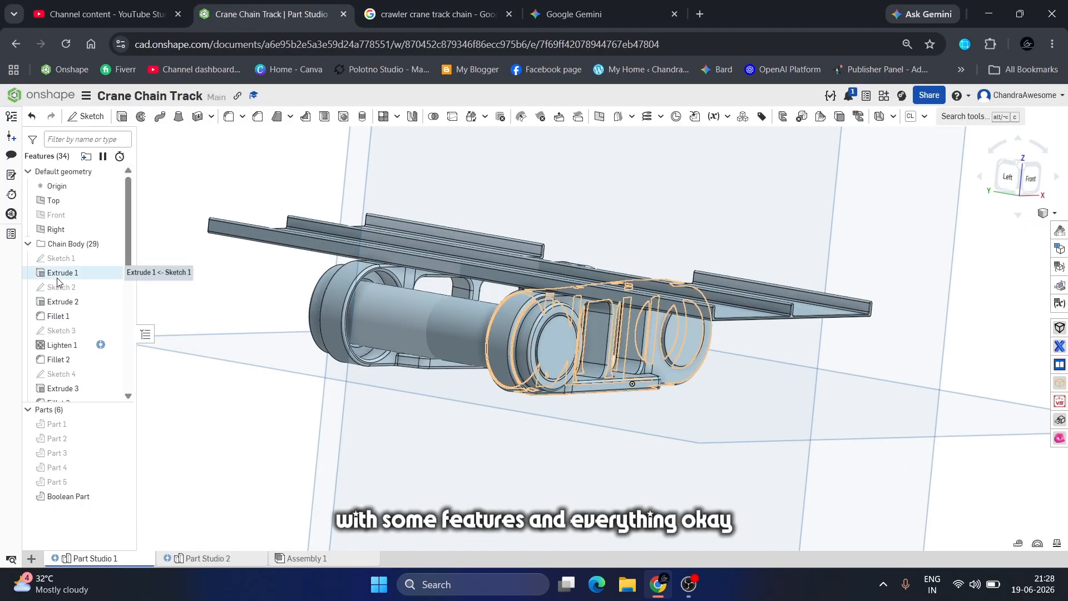
{"action": "scroll", "coordinate": [57, 281], "scroll_direction": "down", "scroll_amount": 5}
{"action": "scroll", "coordinate": [57, 281], "scroll_direction": "up", "scroll_amount": 5}
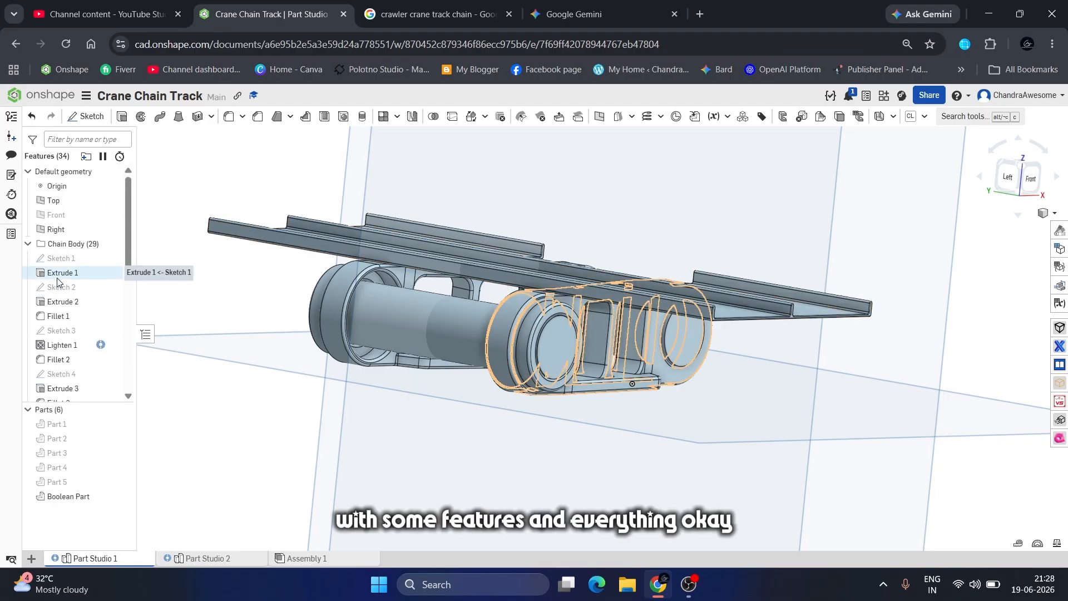
{"action": "left_click", "coordinate": [28, 244]}
{"action": "scroll", "coordinate": [481, 359], "scroll_direction": "down", "scroll_amount": 2}
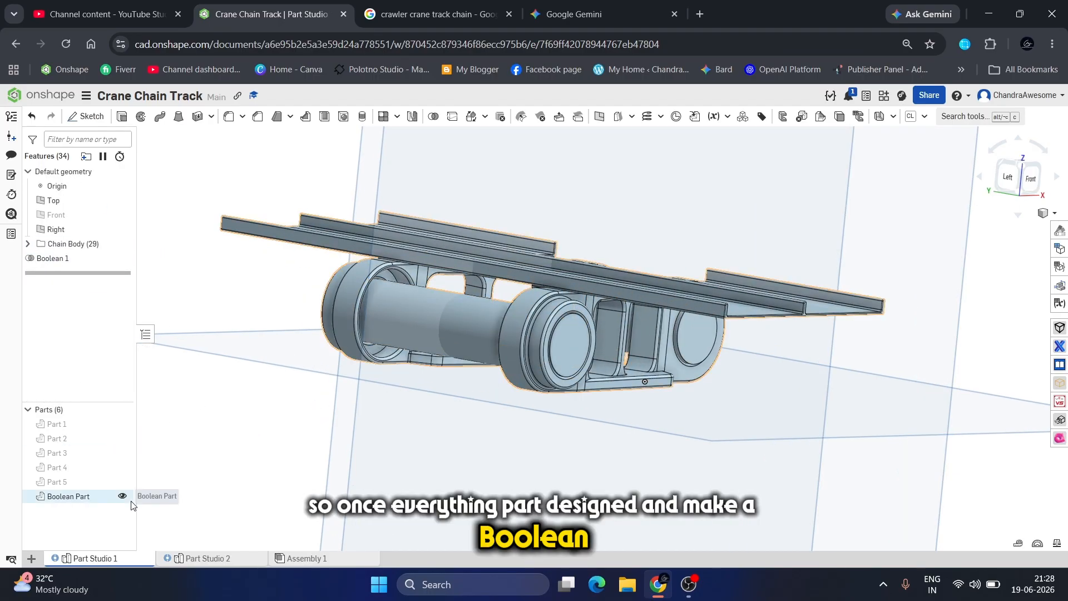
{"action": "scroll", "coordinate": [563, 299], "scroll_direction": "up", "scroll_amount": 2}
{"action": "mouse_move", "coordinate": [563, 299]}
{"action": "right_mouse_down"}
{"action": "mouse_move", "coordinate": [593, 201]}
{"action": "mouse_move", "coordinate": [582, 205]}
{"action": "mouse_move", "coordinate": [559, 316]}
{"action": "right_mouse_up"}
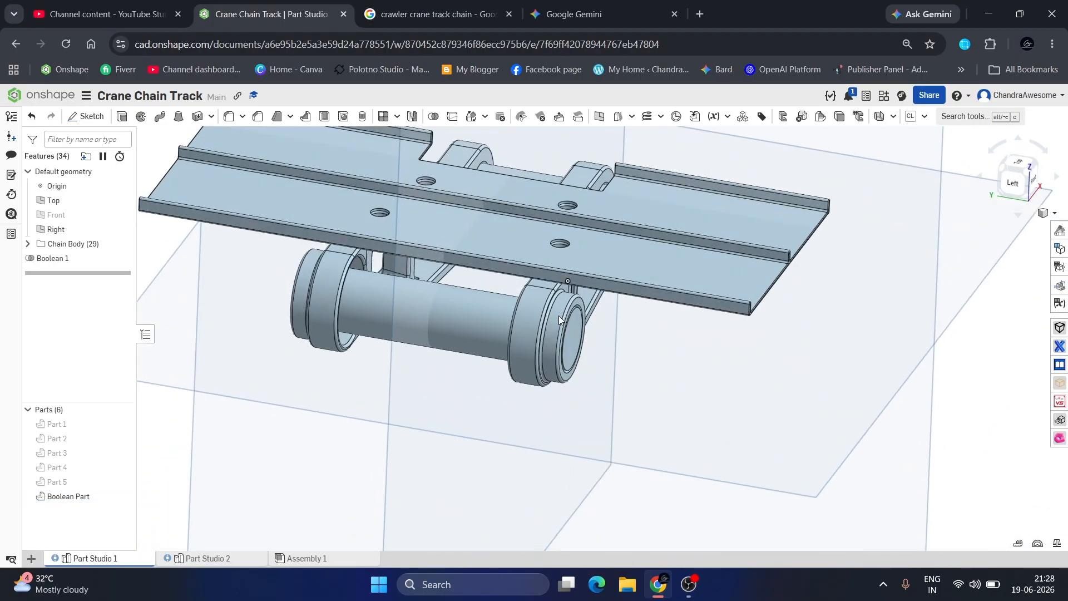
{"action": "scroll", "coordinate": [258, 474], "scroll_direction": "down", "scroll_amount": 3}
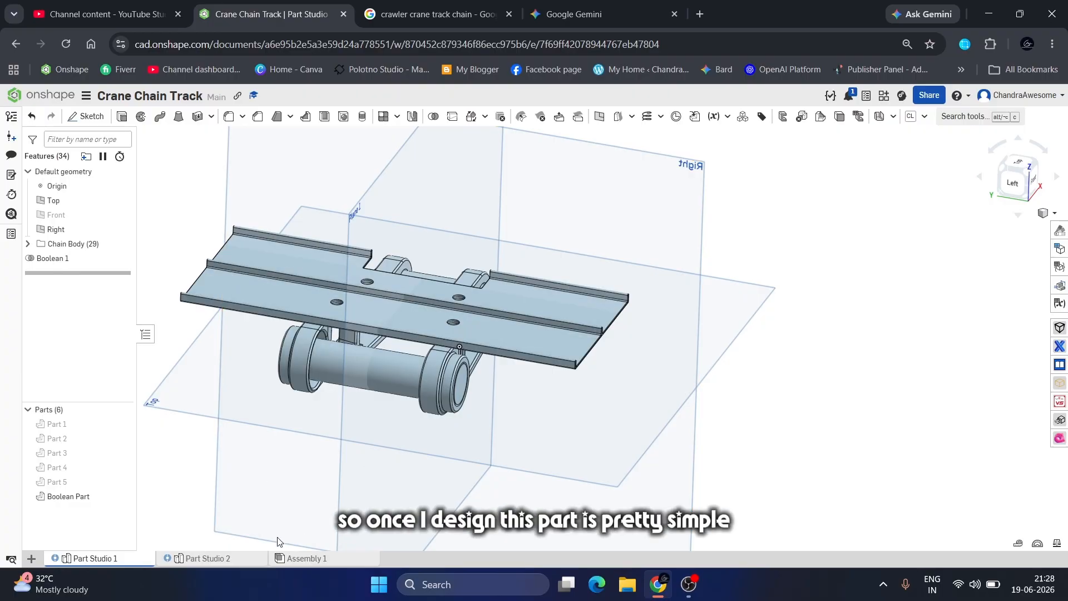
- In Part Studio 2, hide all composite parts and show only the imported Boolean Part
{"action": "left_click", "coordinate": [241, 560]}
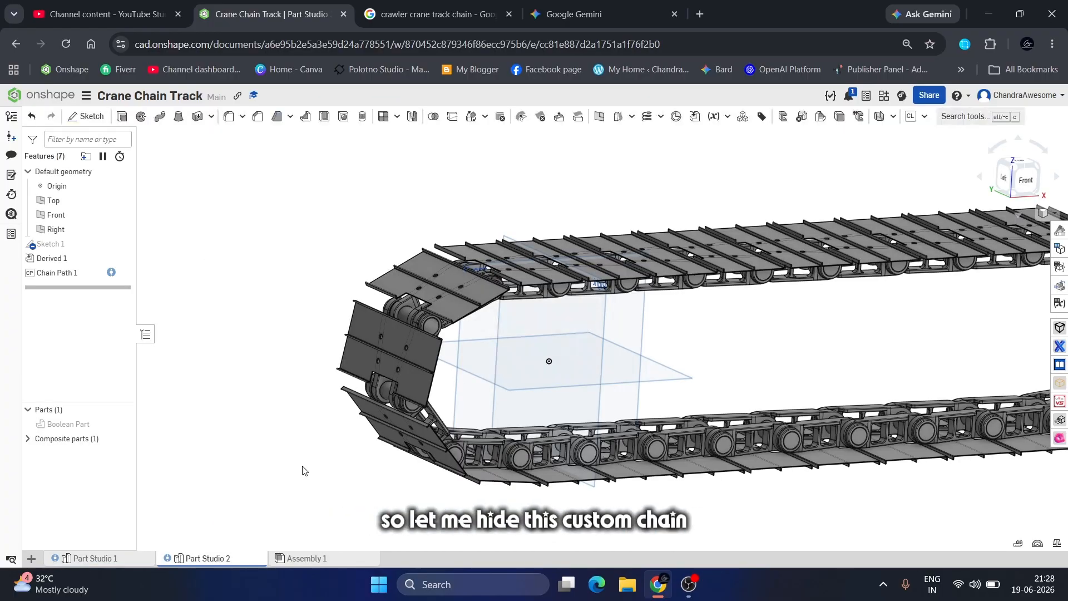
{"action": "left_click", "coordinate": [118, 439]}
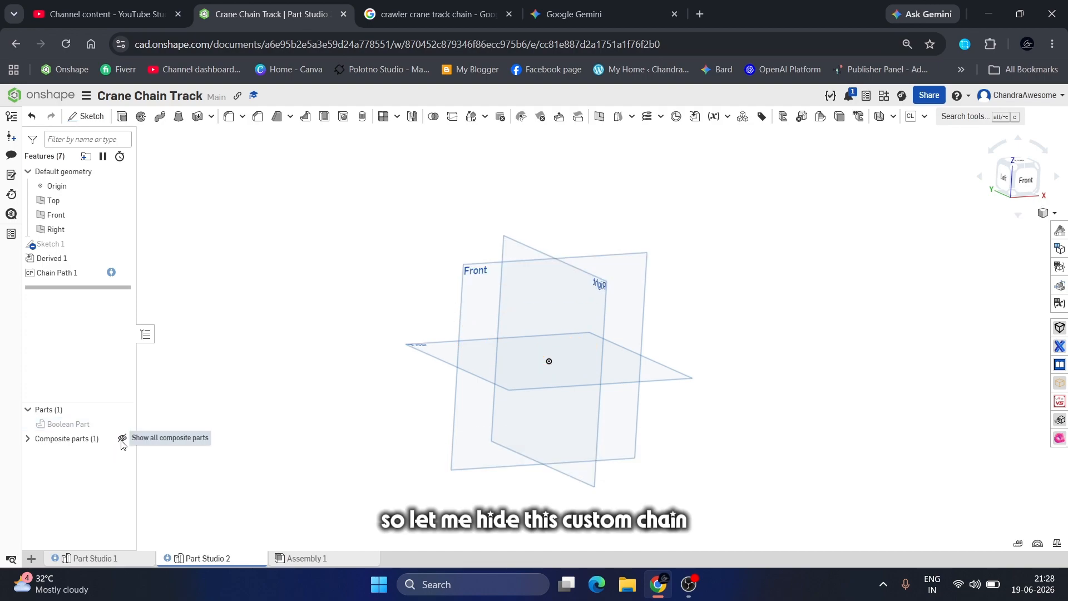
{"action": "left_click", "coordinate": [118, 424]}
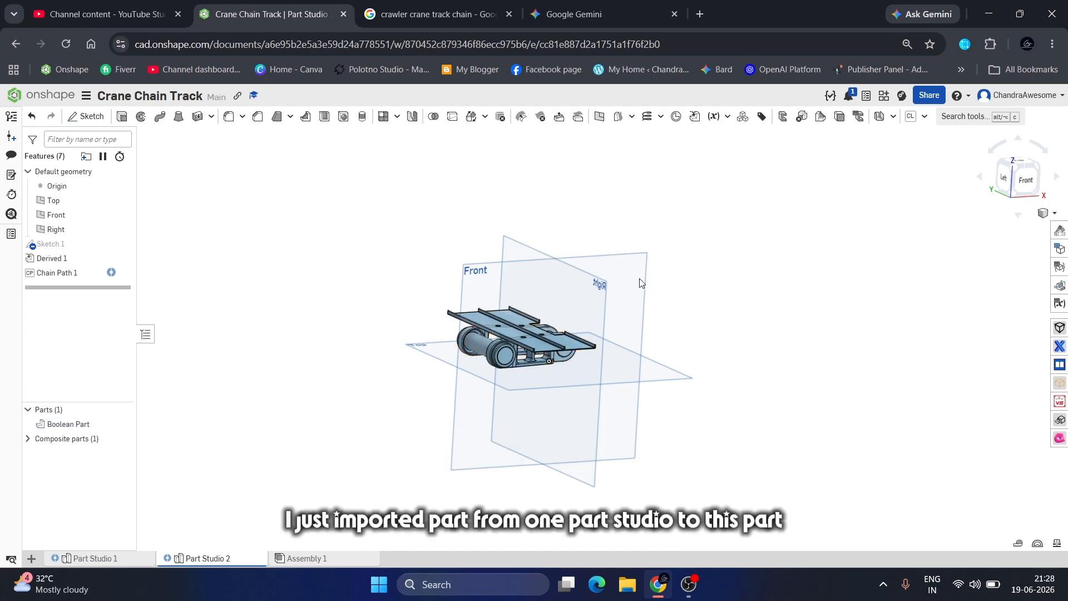
{"action": "scroll", "coordinate": [467, 371], "scroll_direction": "up", "scroll_amount": 3}
{"action": "scroll", "coordinate": [523, 343], "scroll_direction": "up", "scroll_amount": 5}
{"action": "right_click_drag", "start_coordinate": [546, 319], "coordinate": [530, 367]}
{"action": "scroll", "coordinate": [569, 363], "scroll_direction": "down", "scroll_amount": 4}
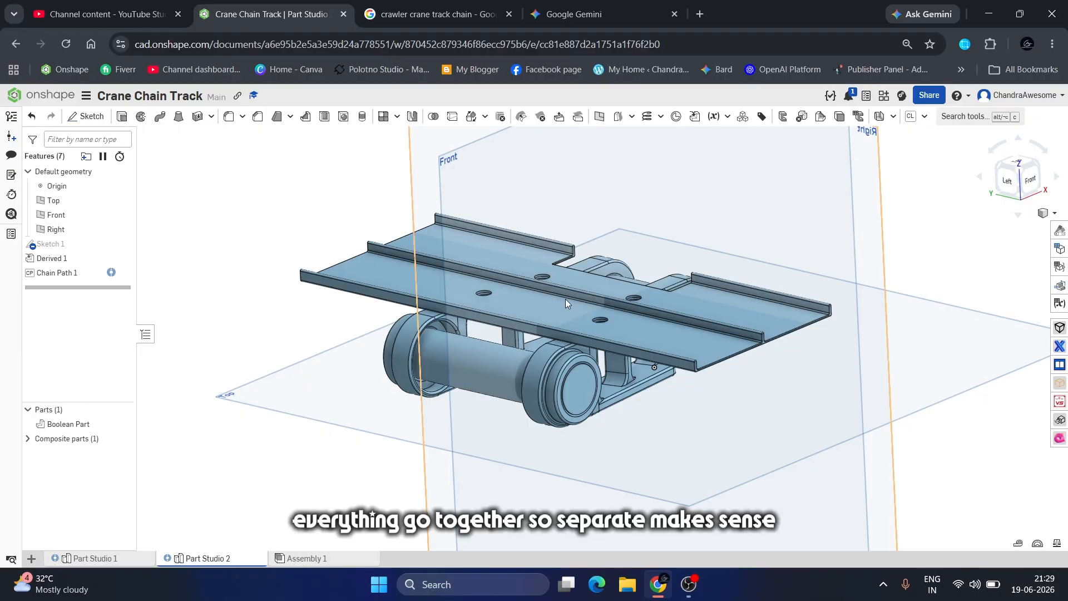
{"action": "scroll", "coordinate": [565, 303], "scroll_direction": "up", "scroll_amount": 5}
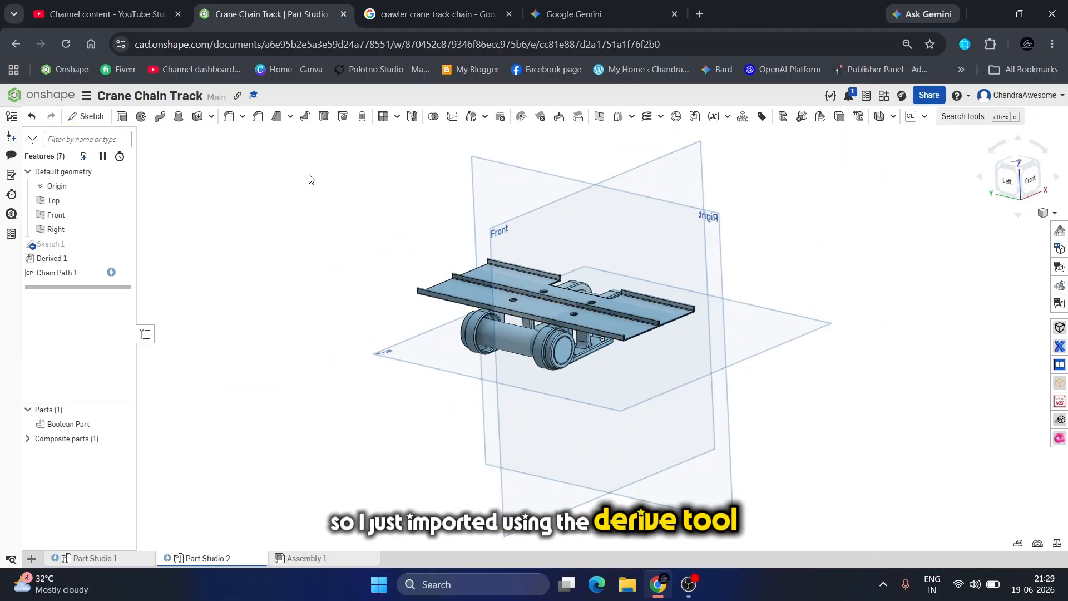
- Open the Derived 1 feature, review the source entities available from Part Studio 1, and accept it with Boolean Part selected
{"action": "right_click", "coordinate": [72, 259]}
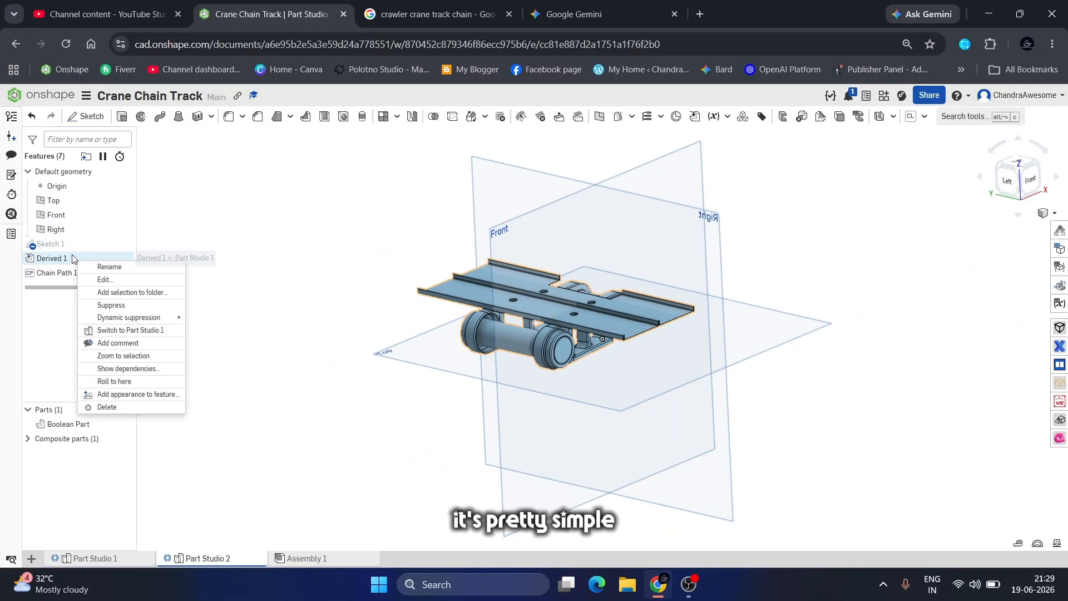
{"action": "left_click", "coordinate": [105, 279]}
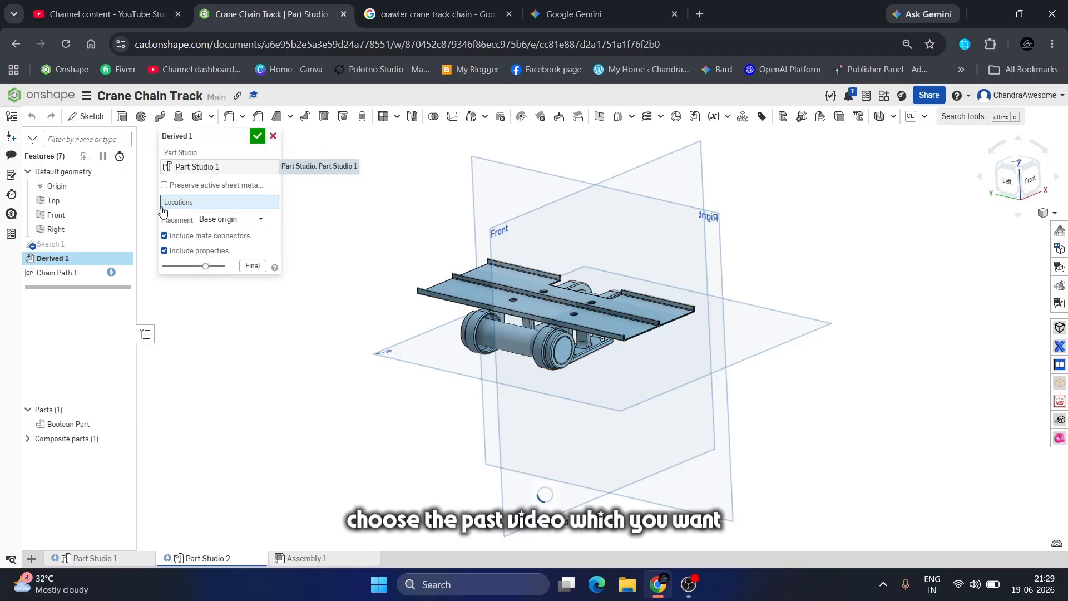
{"action": "left_click", "coordinate": [221, 170]}
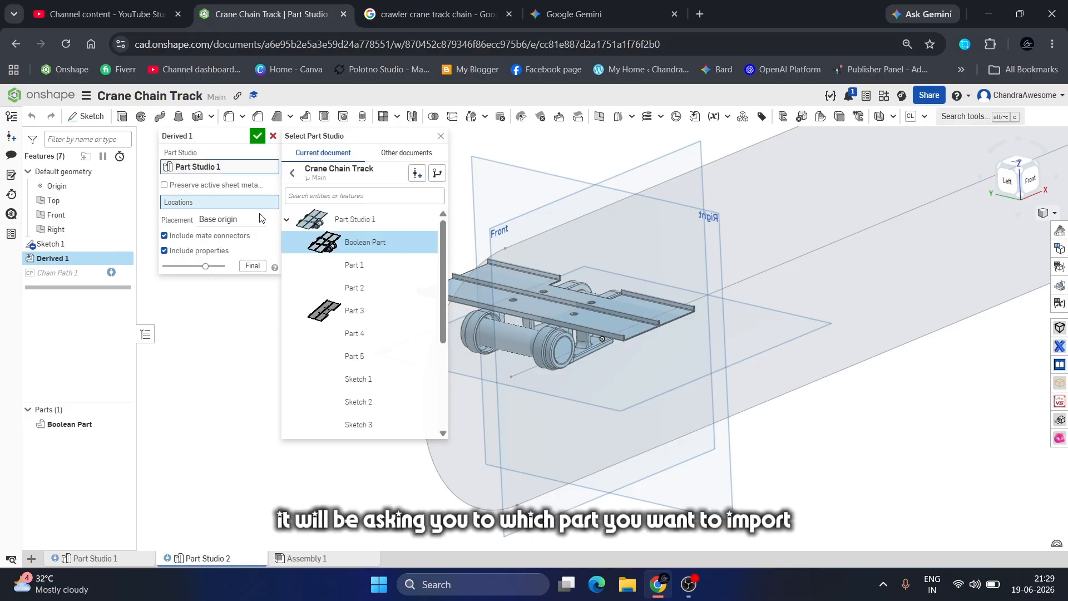
{"action": "scroll", "coordinate": [368, 389], "scroll_direction": "down", "scroll_amount": 5}
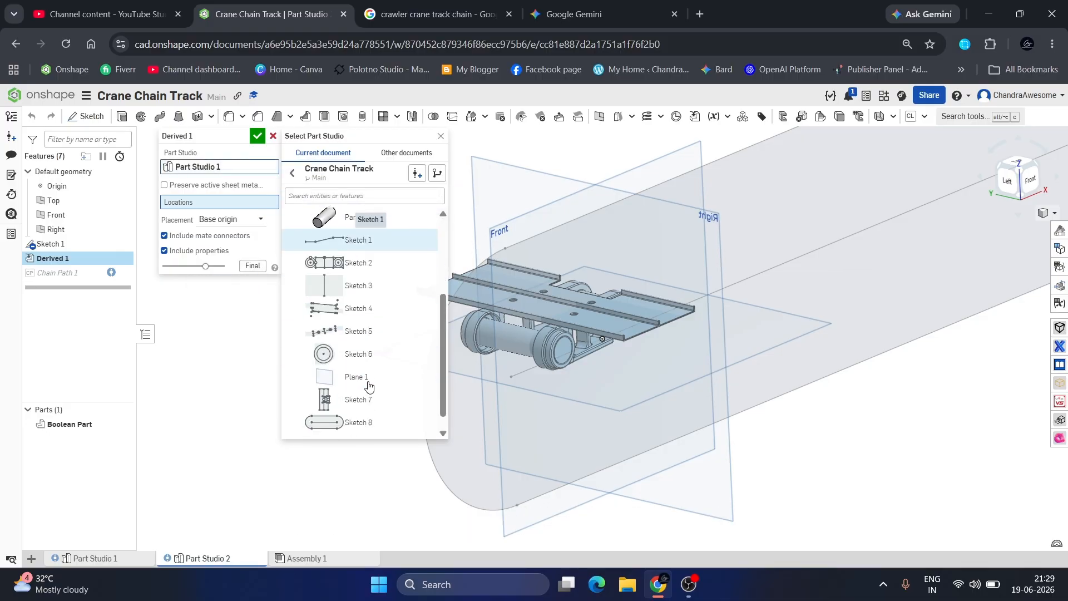
{"action": "scroll", "coordinate": [394, 359], "scroll_direction": "up", "scroll_amount": 5}
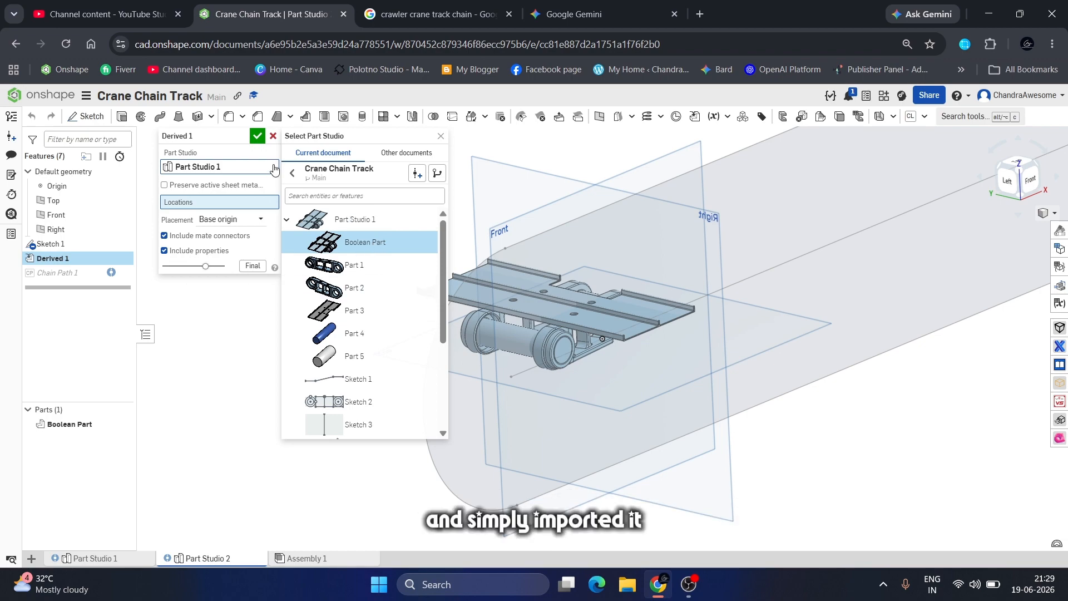
{"action": "left_click", "coordinate": [257, 136]}
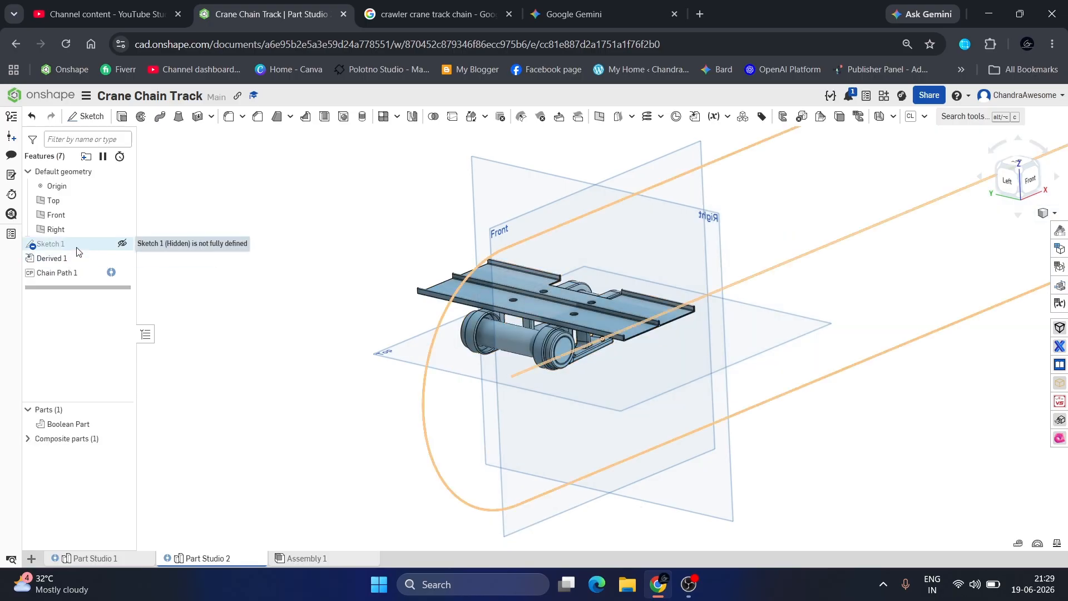
- Open Sketch 1 for editing and examine the slot-shaped chain path on the Front plane
{"action": "right_click", "coordinate": [78, 248]}
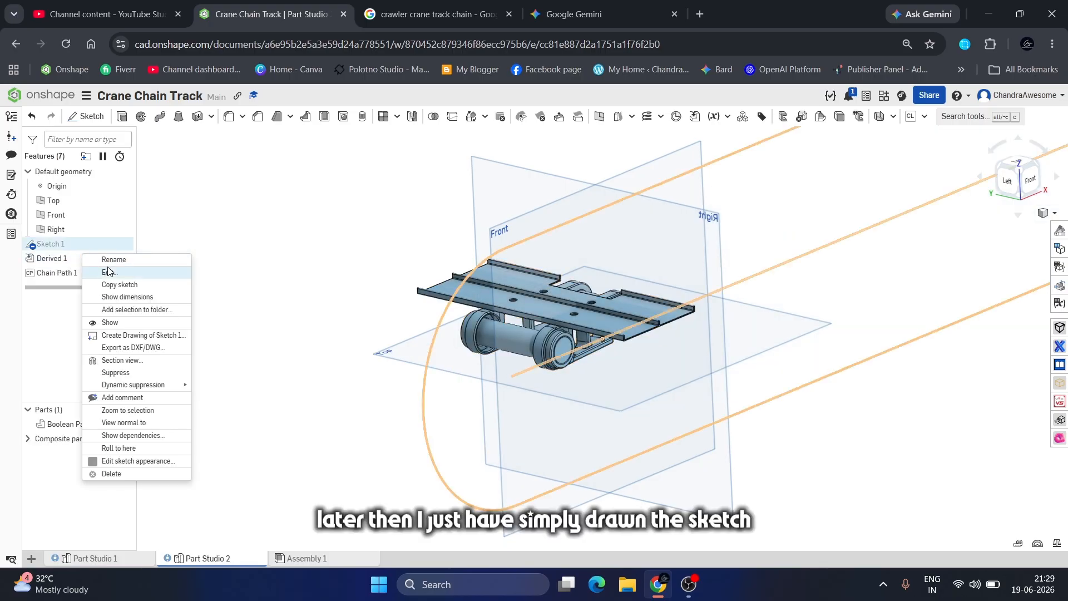
{"action": "left_click", "coordinate": [109, 271]}
{"action": "scroll", "coordinate": [520, 366], "scroll_direction": "down", "scroll_amount": 6}
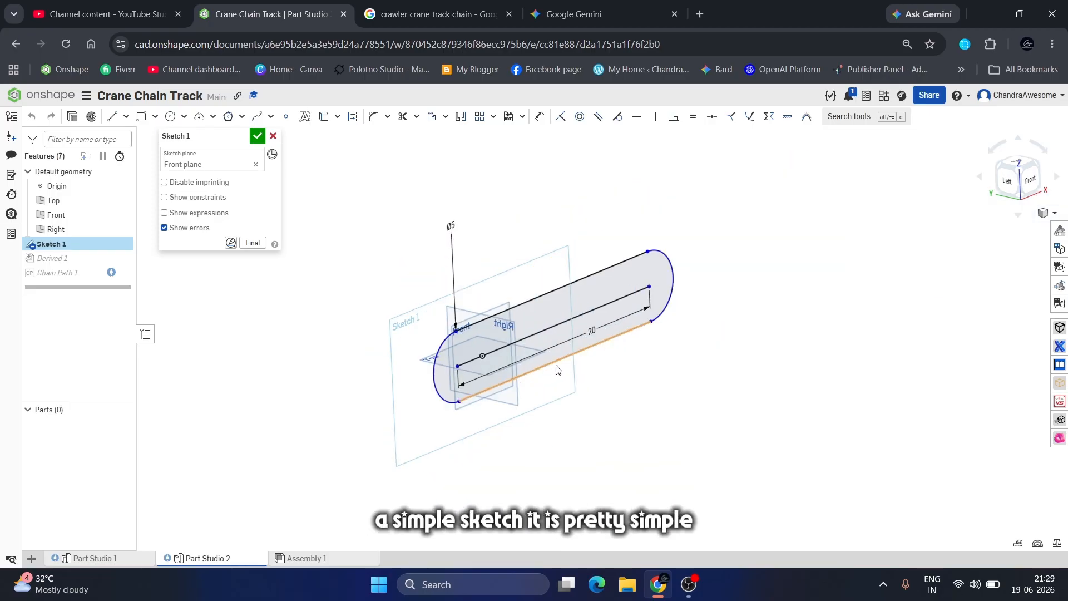
{"action": "right_click_drag", "start_coordinate": [558, 370], "coordinate": [489, 358]}
{"action": "scroll", "coordinate": [404, 280], "scroll_direction": "up", "scroll_amount": 3}
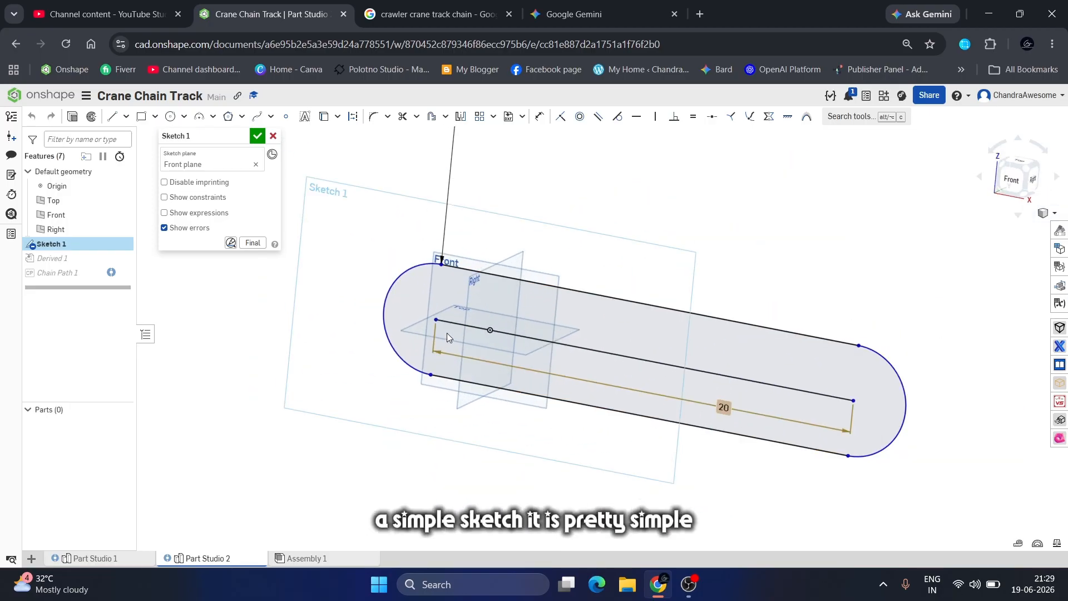
- Try the Slot tool on Sketch 1's centre line with a width of about 6.8 in, and close the sketch
{"action": "left_click", "coordinate": [445, 118]}
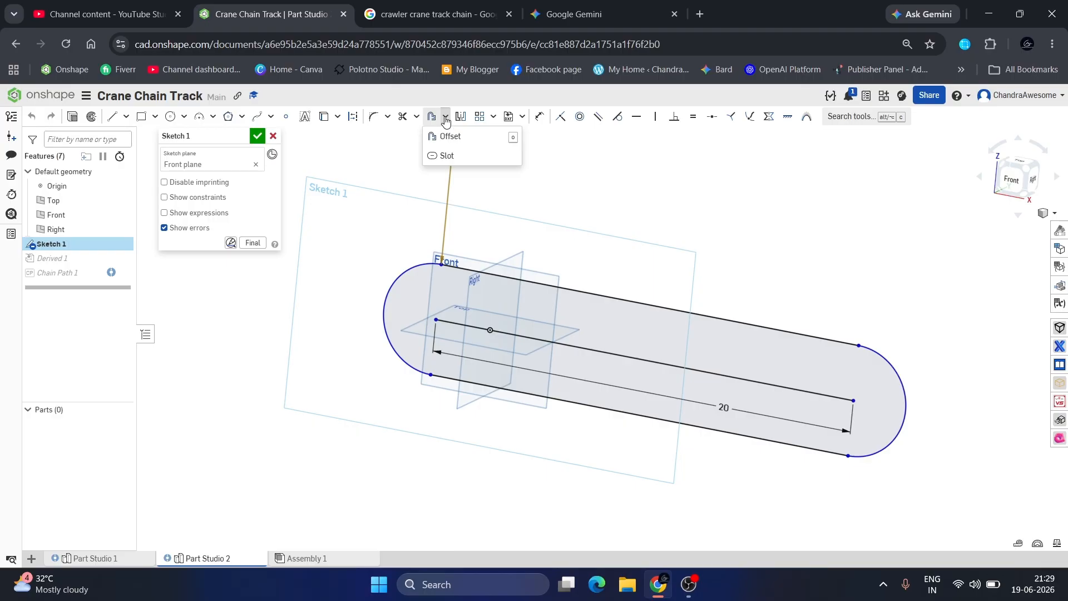
{"action": "left_click", "coordinate": [445, 156]}
{"action": "left_click", "coordinate": [579, 349]}
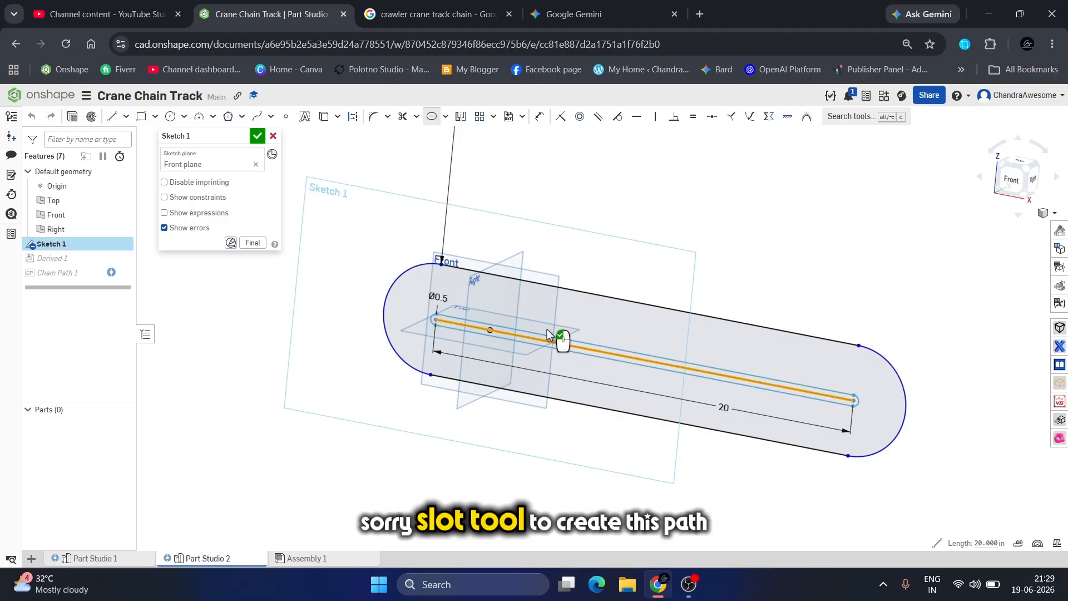
{"action": "scroll", "coordinate": [440, 297], "scroll_direction": "up", "scroll_amount": 20}
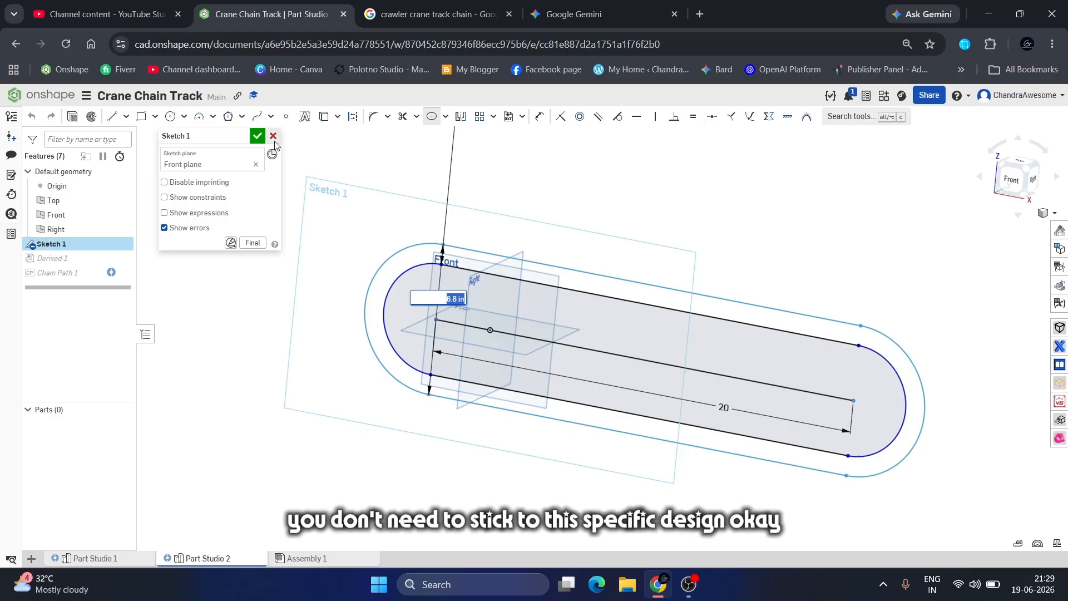
{"action": "left_click", "coordinate": [257, 135]}
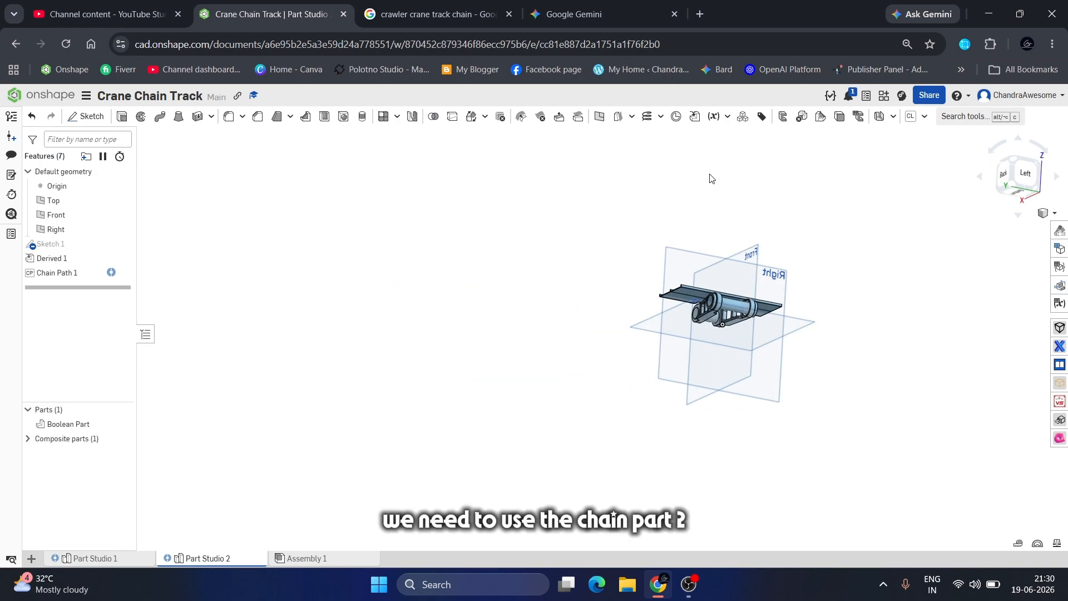
- Show all composite parts again so the full chain is displayed around the link
{"action": "scroll", "coordinate": [756, 236], "scroll_direction": "up", "scroll_amount": 2}
{"action": "right_click_drag", "start_coordinate": [756, 236], "coordinate": [702, 262]}
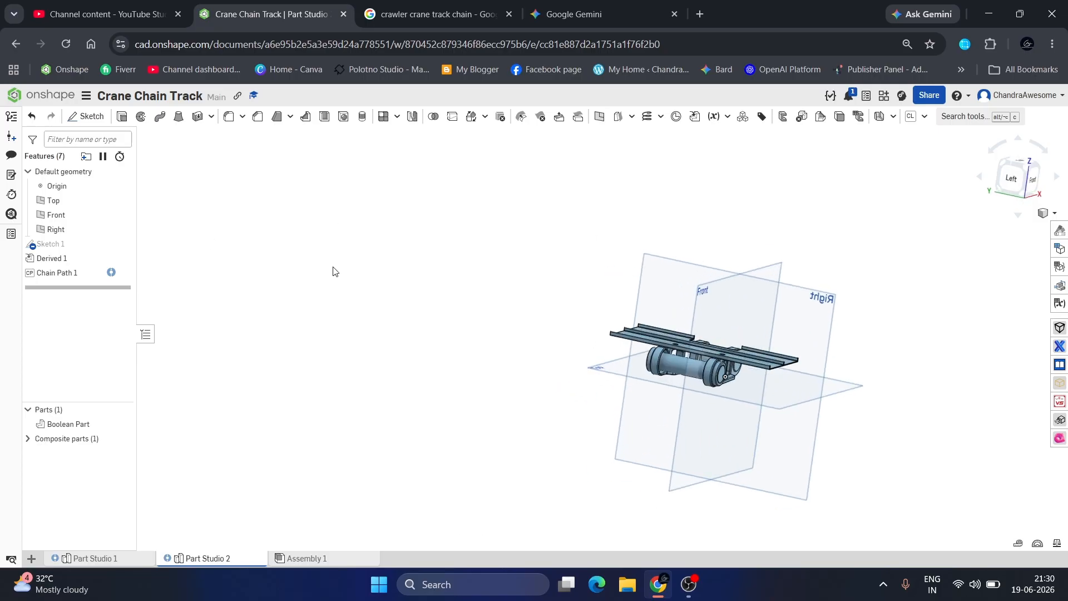
{"action": "scroll", "coordinate": [358, 281], "scroll_direction": "down", "scroll_amount": 2}
{"action": "right_click_drag", "start_coordinate": [358, 282], "coordinate": [274, 276]}
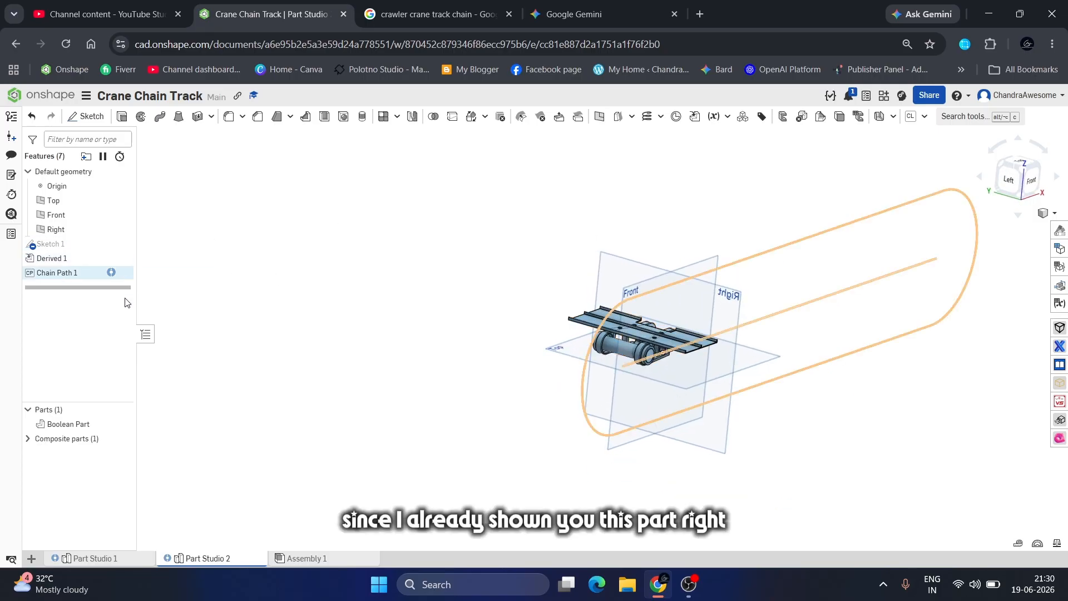
{"action": "left_click", "coordinate": [122, 439]}
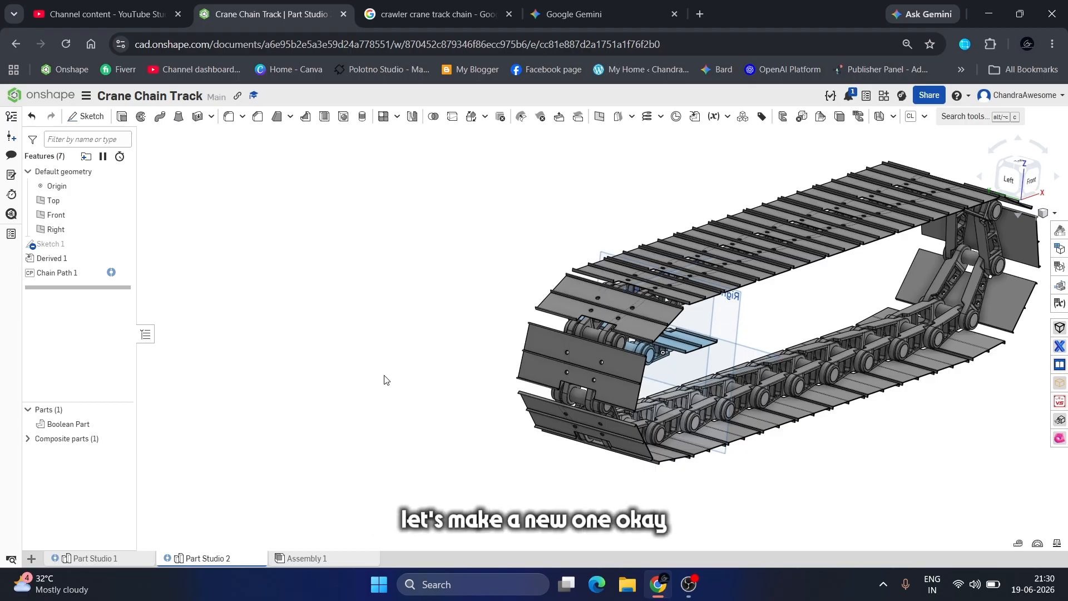
- Hide the composite parts and Boolean Part so that only the reference planes are displayed
{"action": "left_click", "coordinate": [122, 439]}
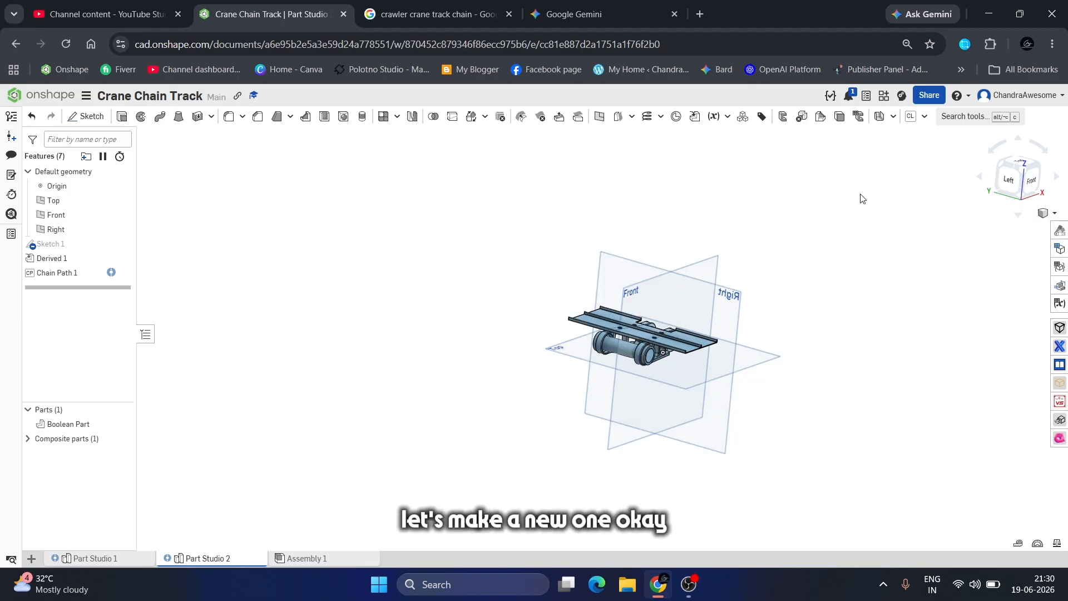
{"action": "right_click_drag", "start_coordinate": [896, 271], "coordinate": [879, 257]}
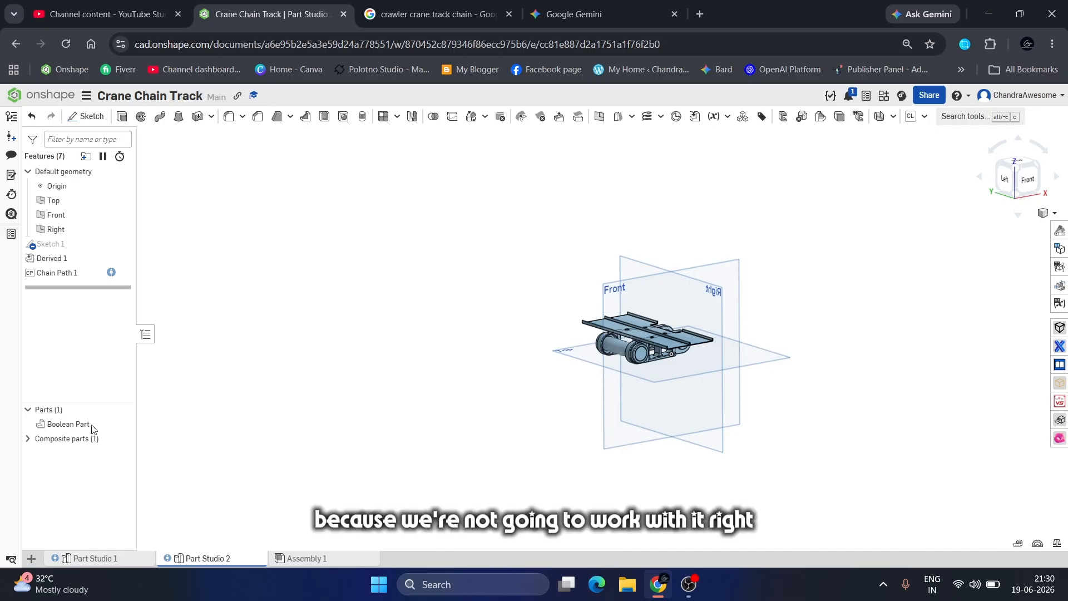
{"action": "left_click", "coordinate": [123, 425]}
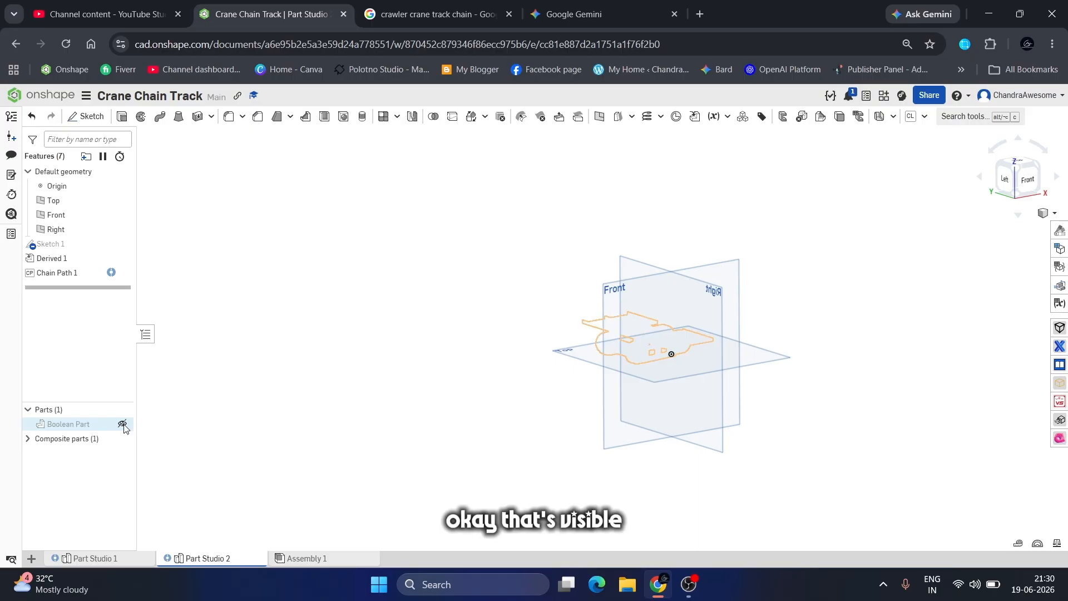
- Start a new sketch on the Front plane, viewed from the front
{"action": "left_click", "coordinate": [1027, 179]}
{"action": "left_click", "coordinate": [461, 233]}
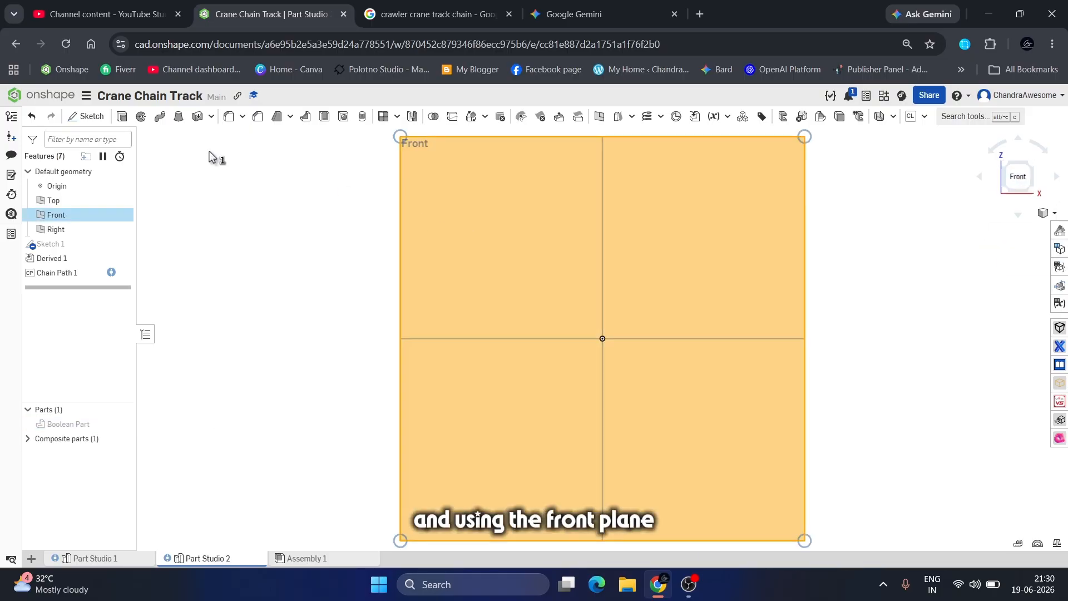
{"action": "left_click", "coordinate": [99, 120]}
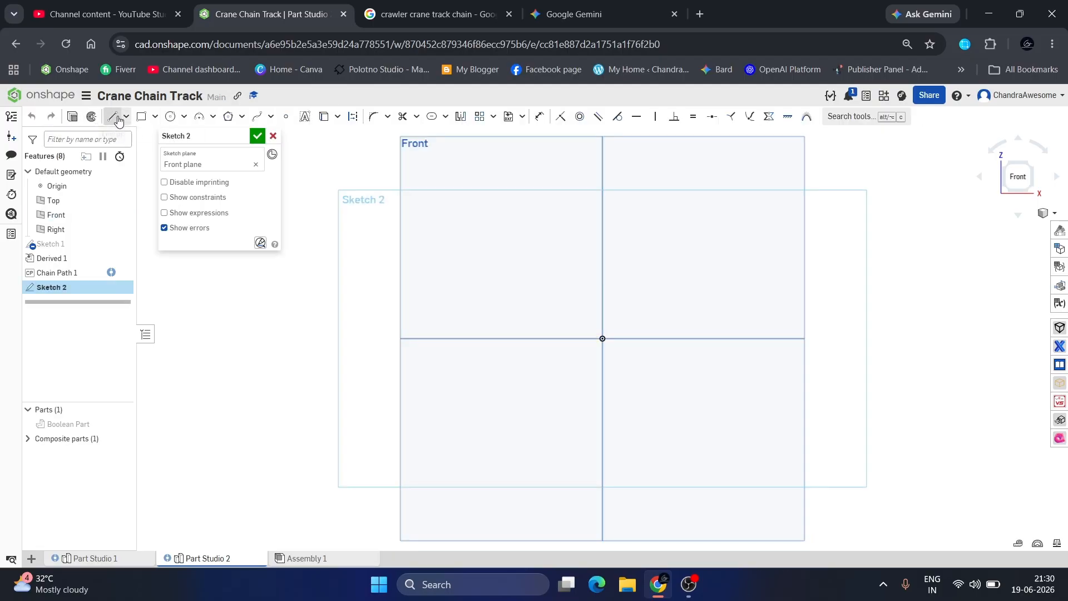
{"action": "left_click", "coordinate": [112, 116]}
{"action": "scroll", "coordinate": [643, 325], "scroll_direction": "down", "scroll_amount": 2}
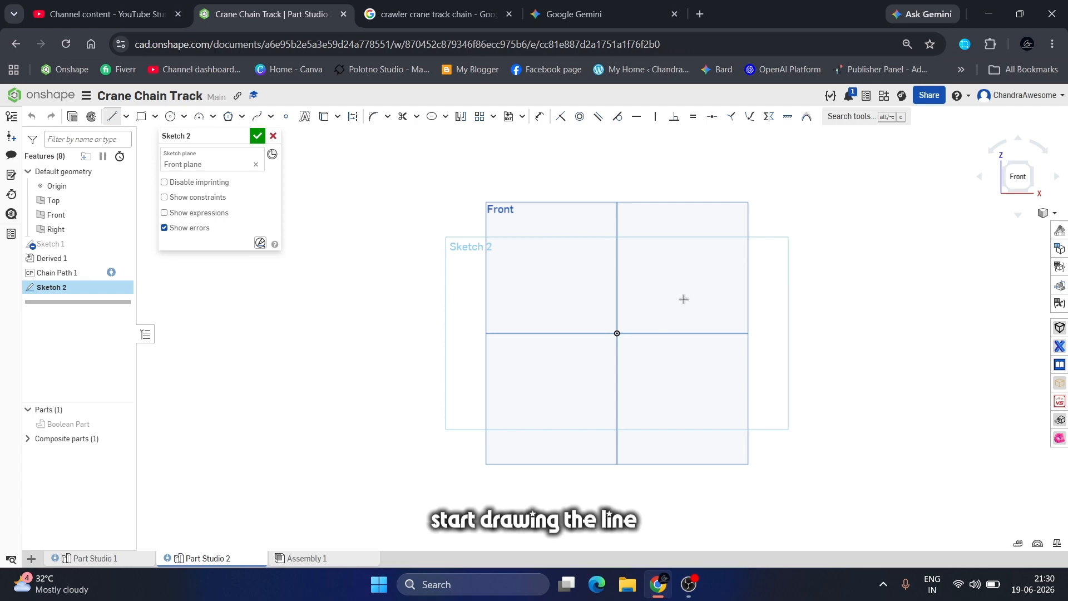
{"action": "left_click", "coordinate": [616, 291]}
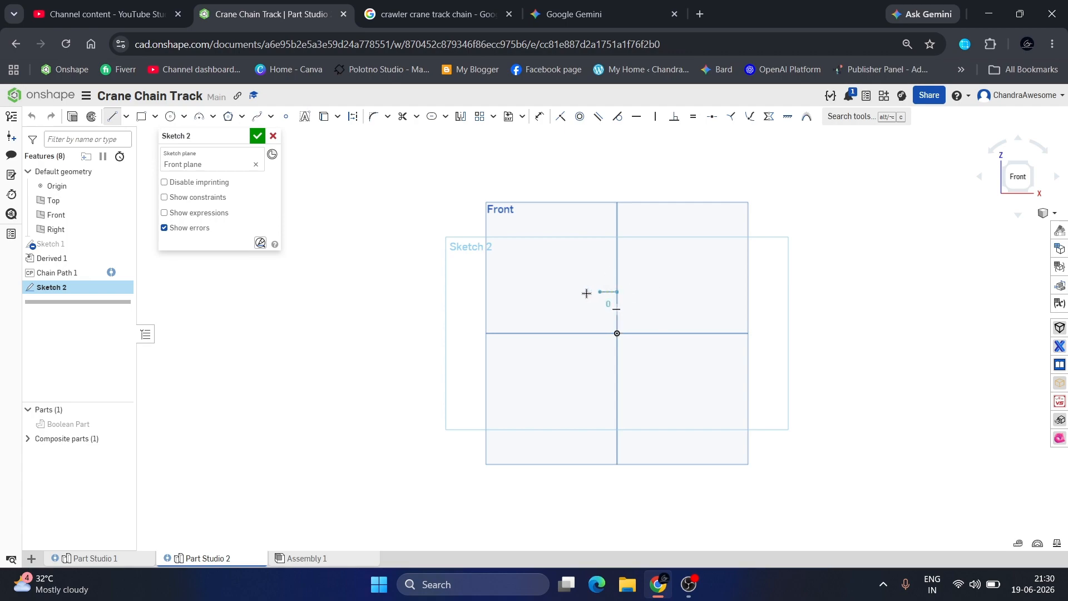
{"action": "left_click", "coordinate": [484, 291]}
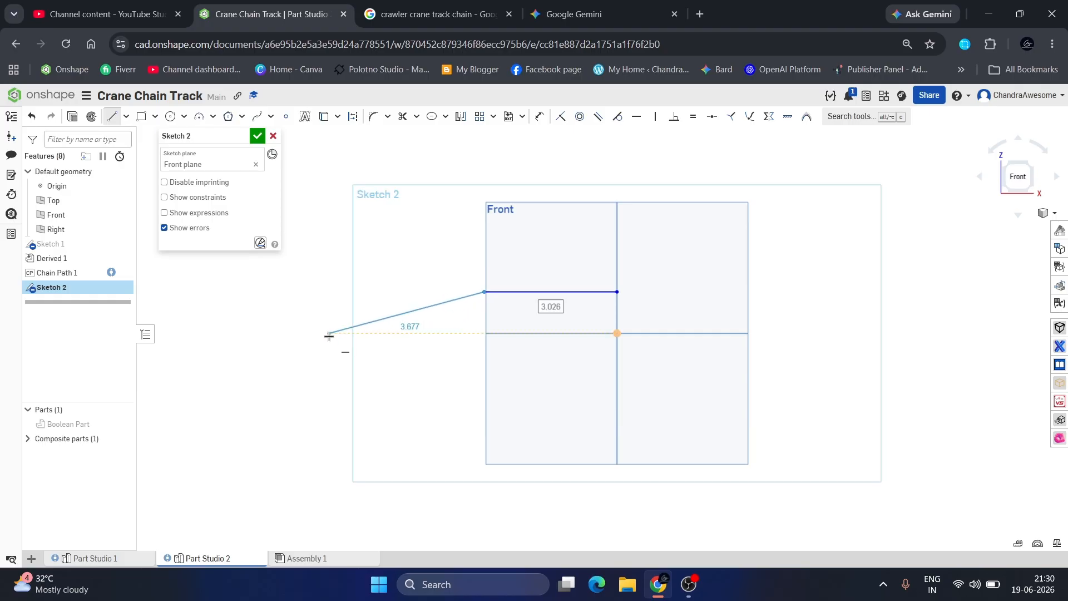
{"action": "left_click", "coordinate": [328, 333]}
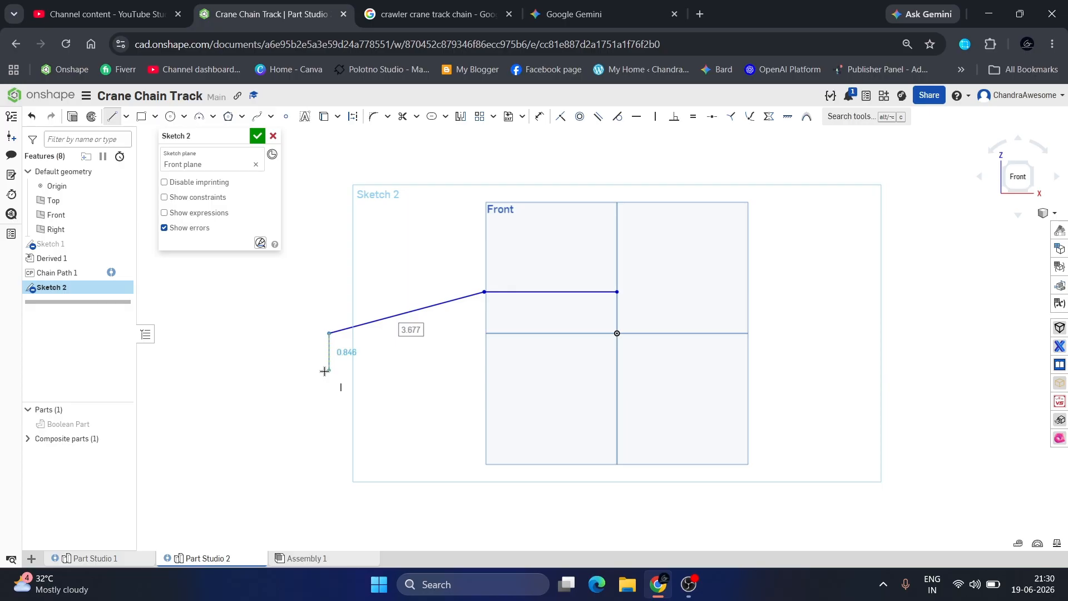
{"action": "key", "text": "Escape"}
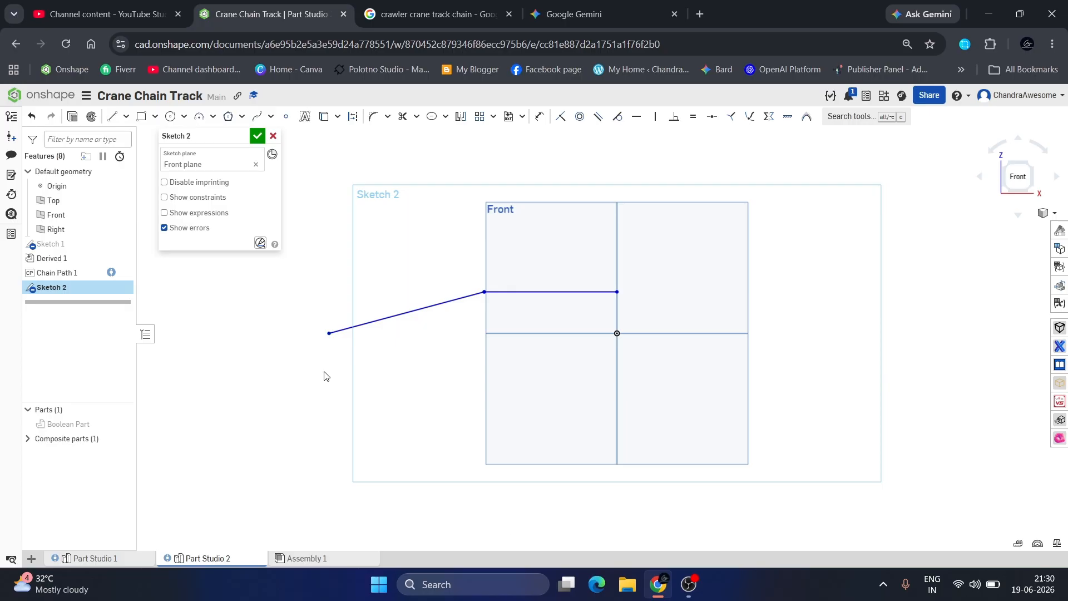
{"action": "key", "text": "ctrl+z"}
{"action": "key", "text": "ctrl+z"}
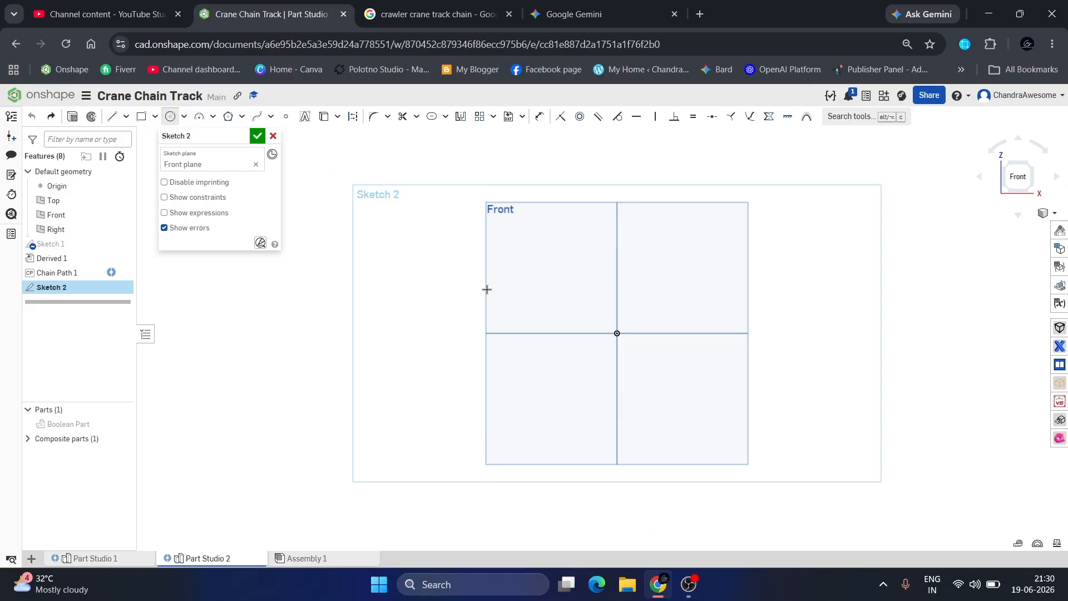
{"action": "left_click", "coordinate": [485, 333]}
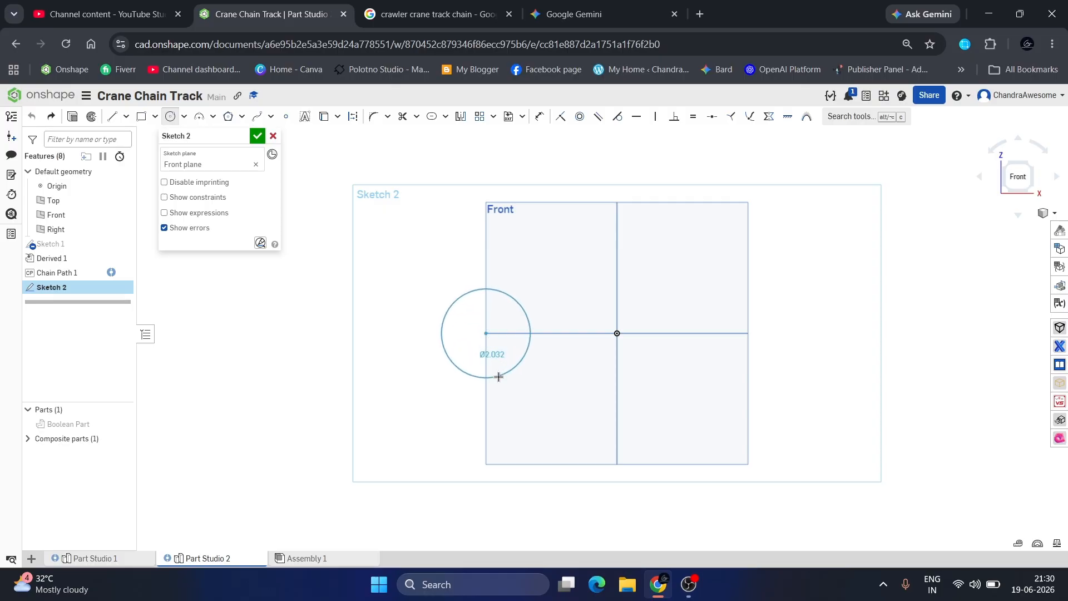
{"action": "key", "text": "Escape"}
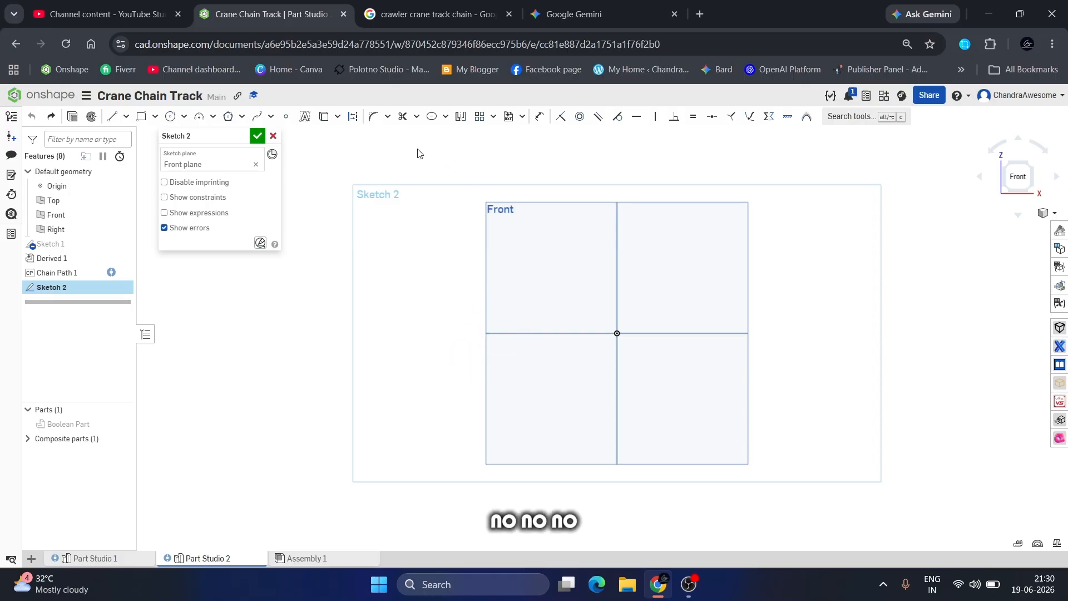
- Sketch a horizontal line through the origin, extending to both sides, and dimension its length to 15 in
{"action": "left_click", "coordinate": [112, 116]}
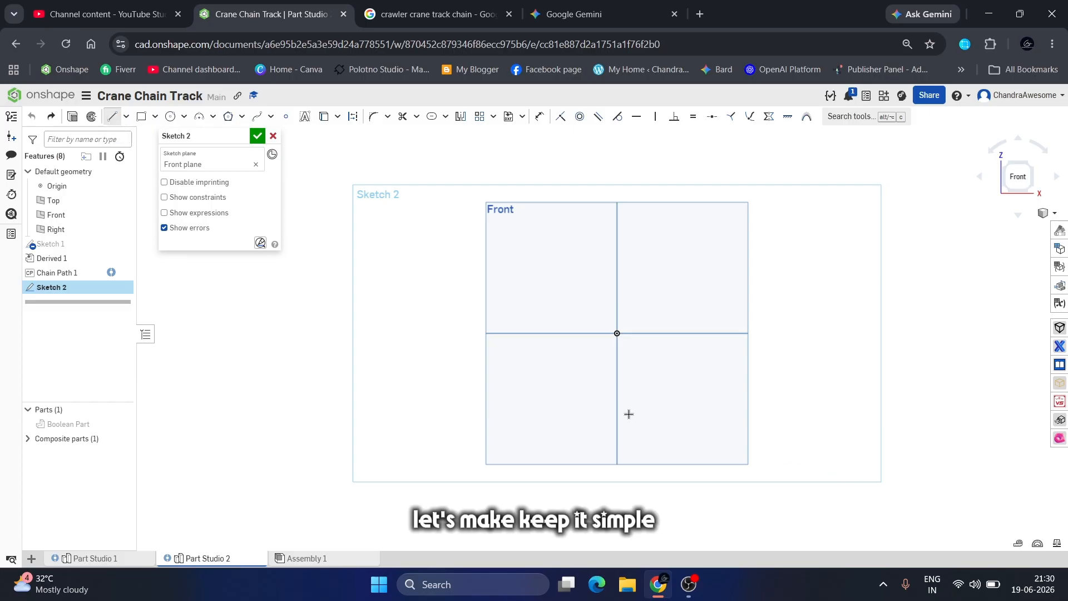
{"action": "left_click", "coordinate": [428, 332]}
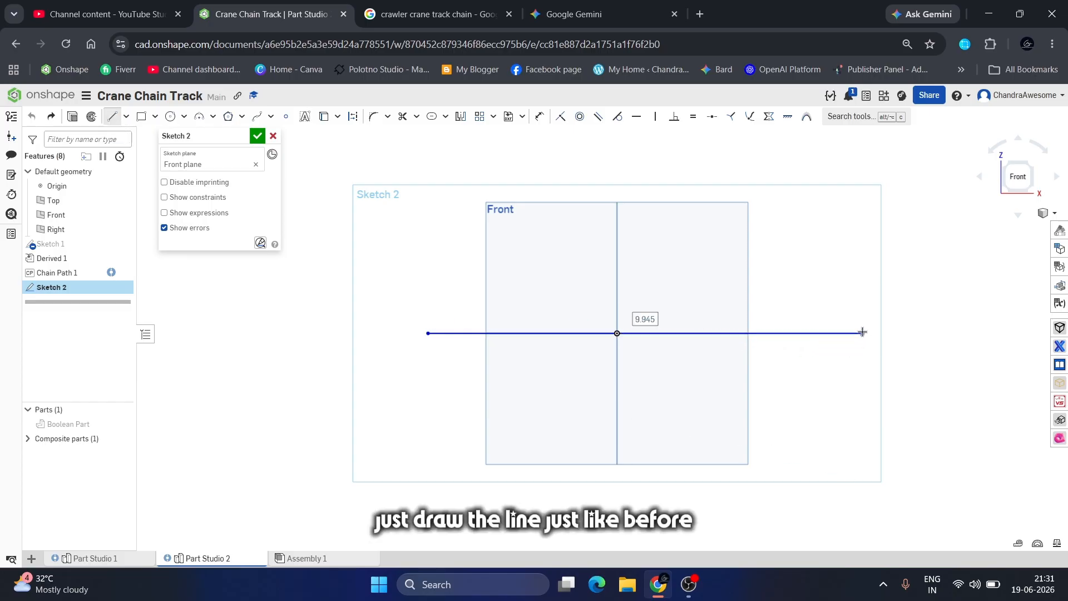
{"action": "left_click", "coordinate": [862, 333]}
{"action": "key", "text": "Escape"}
{"action": "key", "text": "d"}
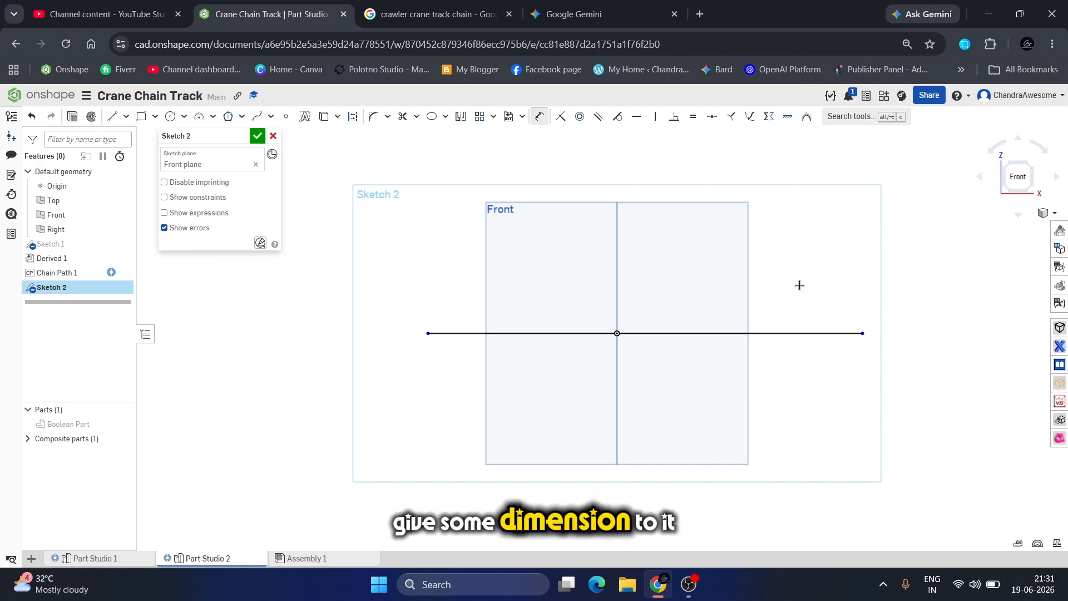
{"action": "left_click", "coordinate": [703, 334]}
{"action": "left_click", "coordinate": [685, 415]}
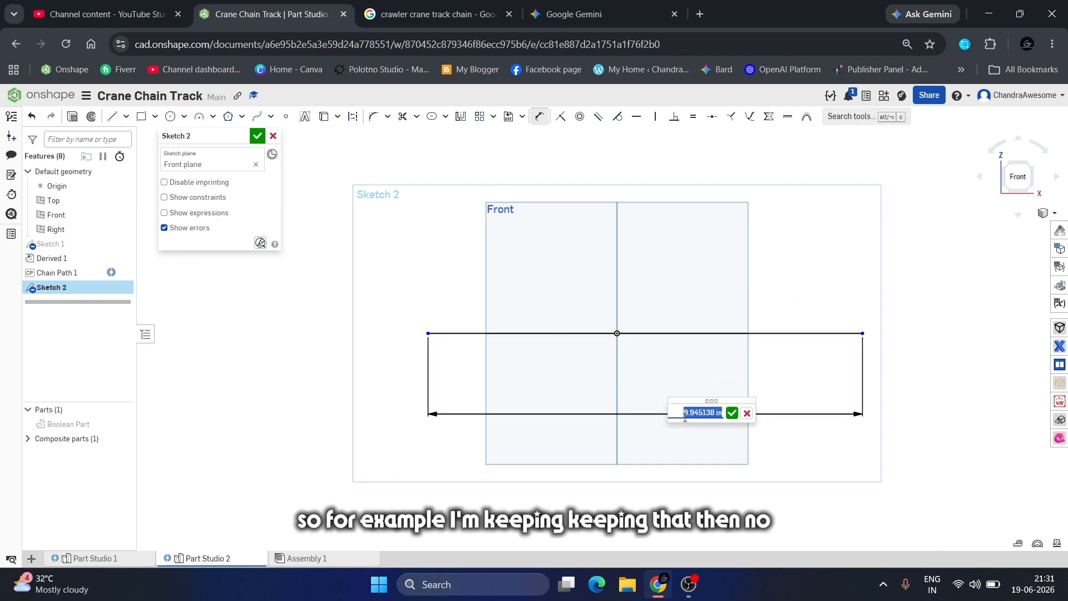
{"action": "type", "text": "15"}
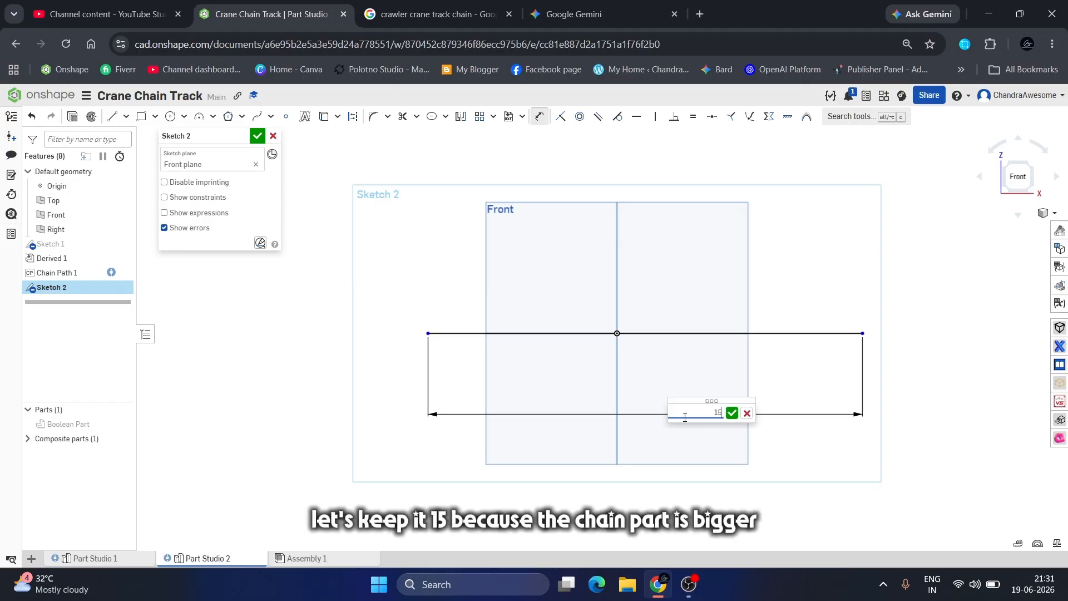
{"action": "key", "text": "Return"}
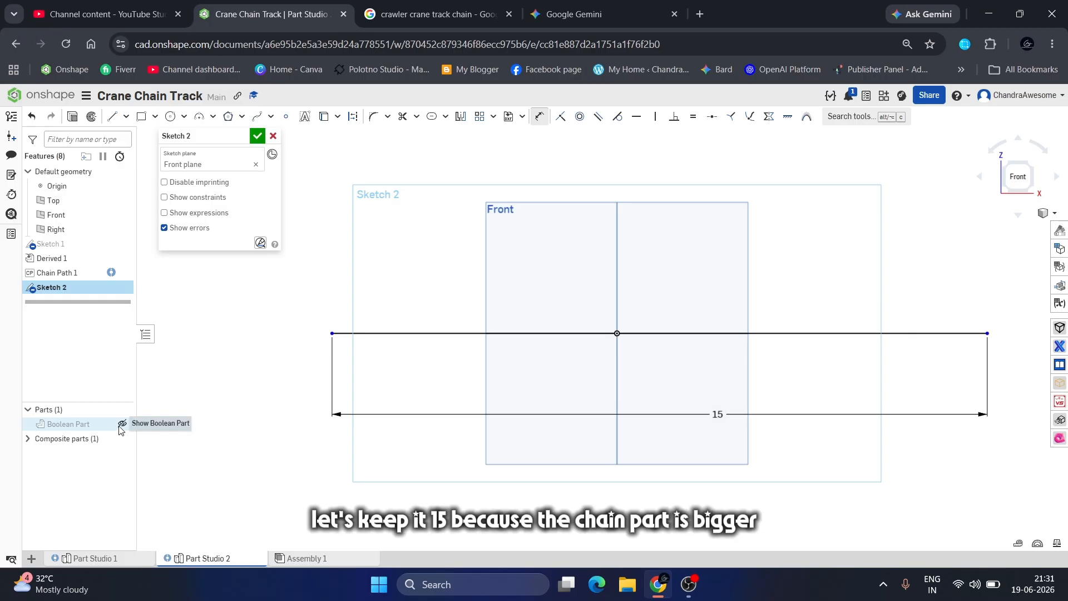
- Create a slot around the horizontal centre line and set its width to 5 in
{"action": "scroll", "coordinate": [398, 484], "scroll_direction": "down", "scroll_amount": 2}
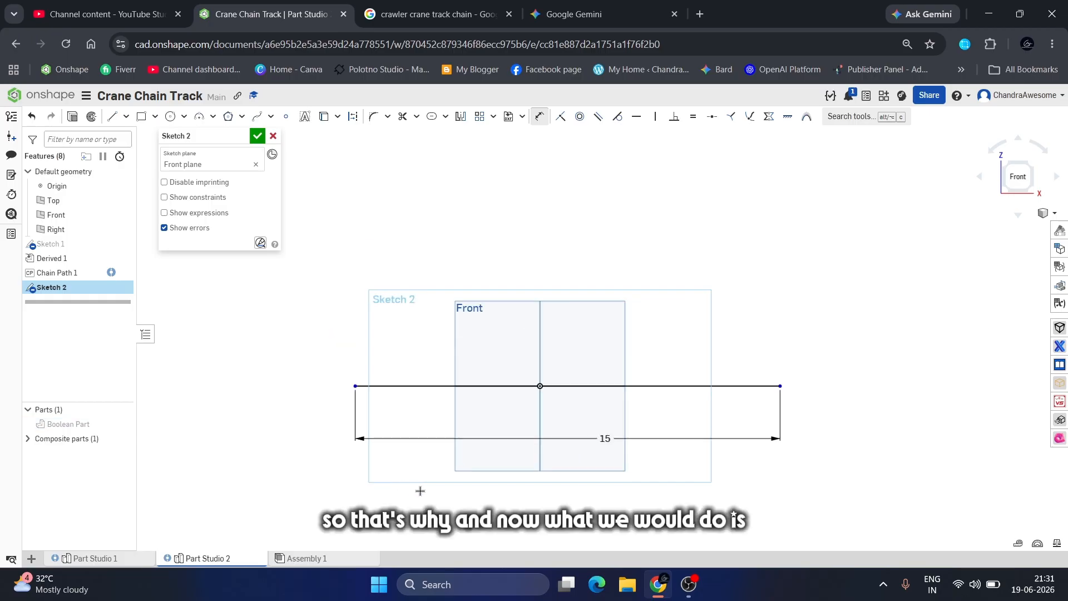
{"action": "scroll", "coordinate": [461, 428], "scroll_direction": "up", "scroll_amount": 2}
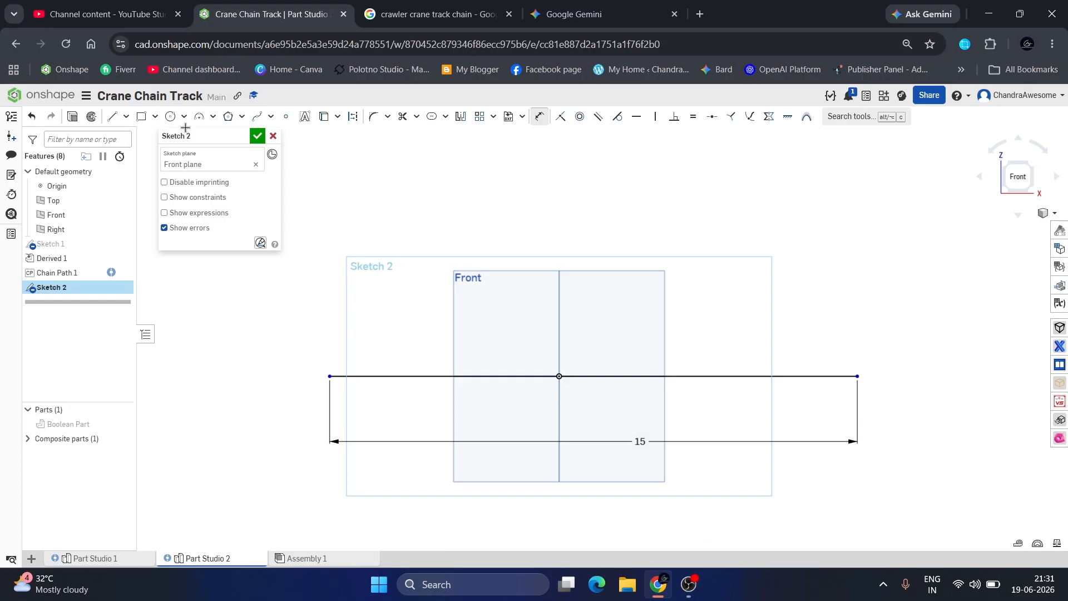
{"action": "left_click", "coordinate": [431, 124]}
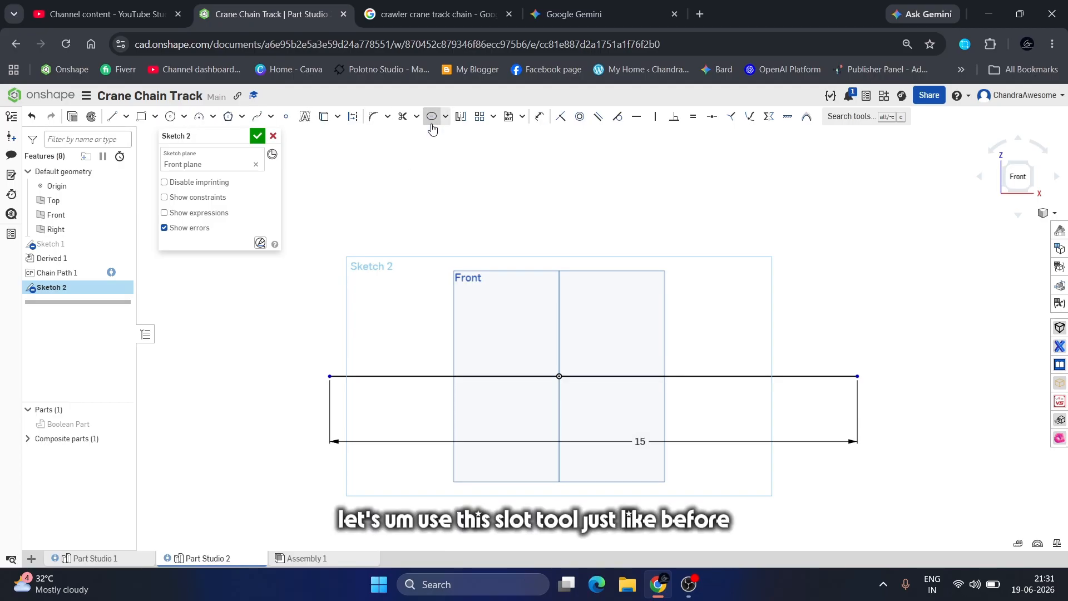
{"action": "left_click", "coordinate": [432, 376]}
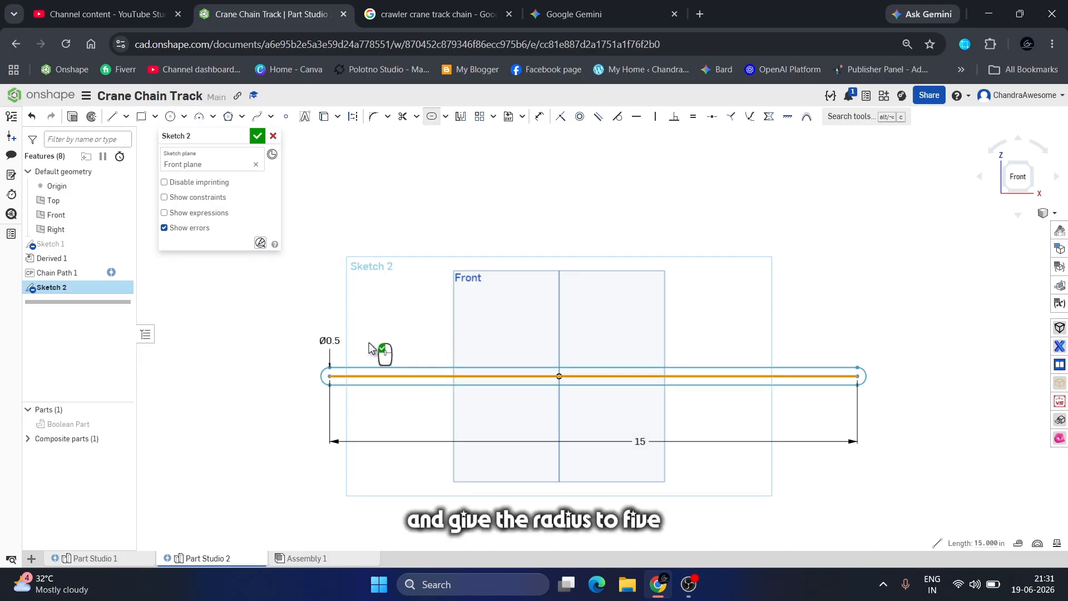
{"action": "double_click", "coordinate": [330, 341]}
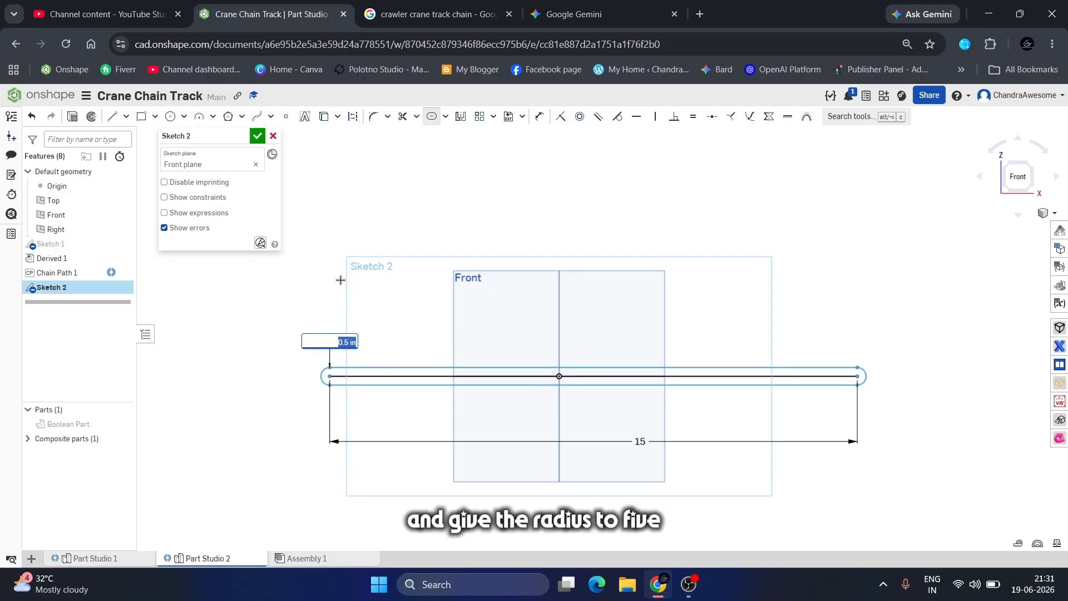
{"action": "type", "text": "5"}
{"action": "key", "text": "Return"}
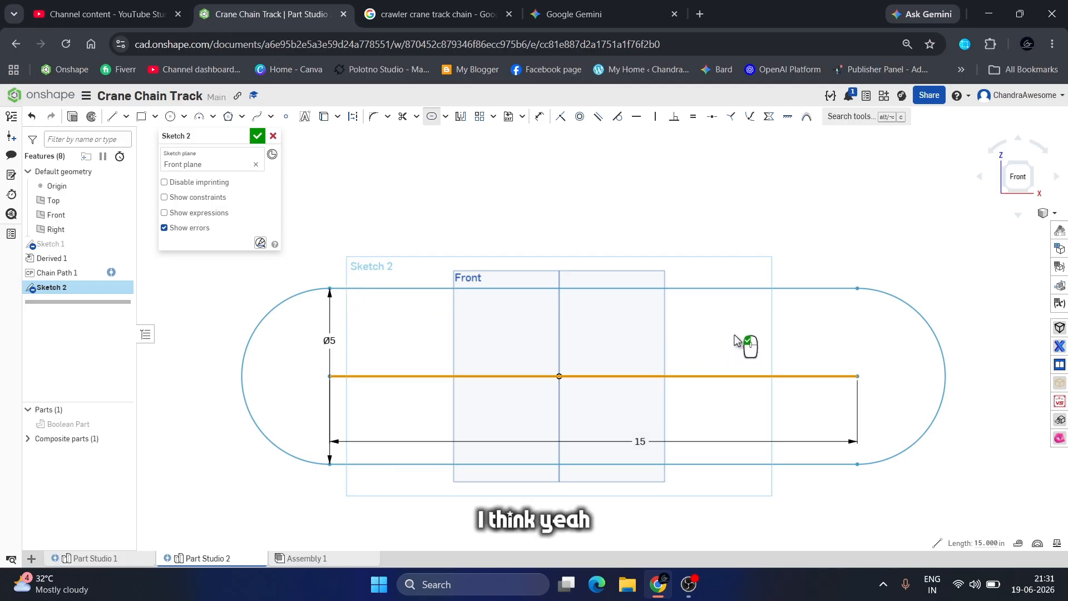
{"action": "scroll", "coordinate": [763, 329], "scroll_direction": "down", "scroll_amount": 2}
{"action": "left_click", "coordinate": [760, 325]}
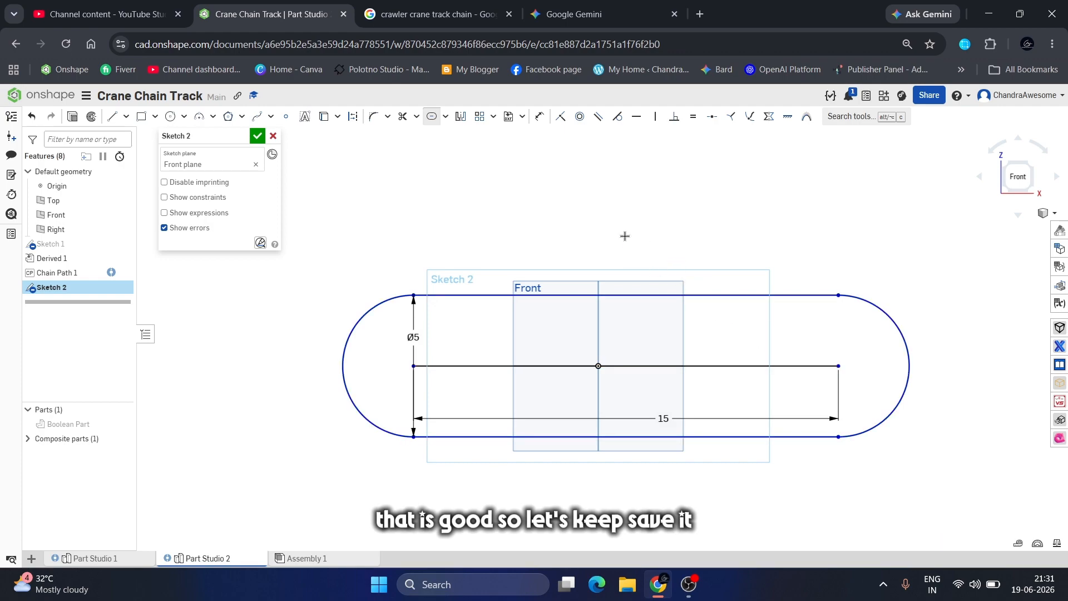
- Sketch a circle about 1.97 in in diameter centred on the slot's upper straight edge, left of the origin
{"action": "left_click", "coordinate": [171, 118]}
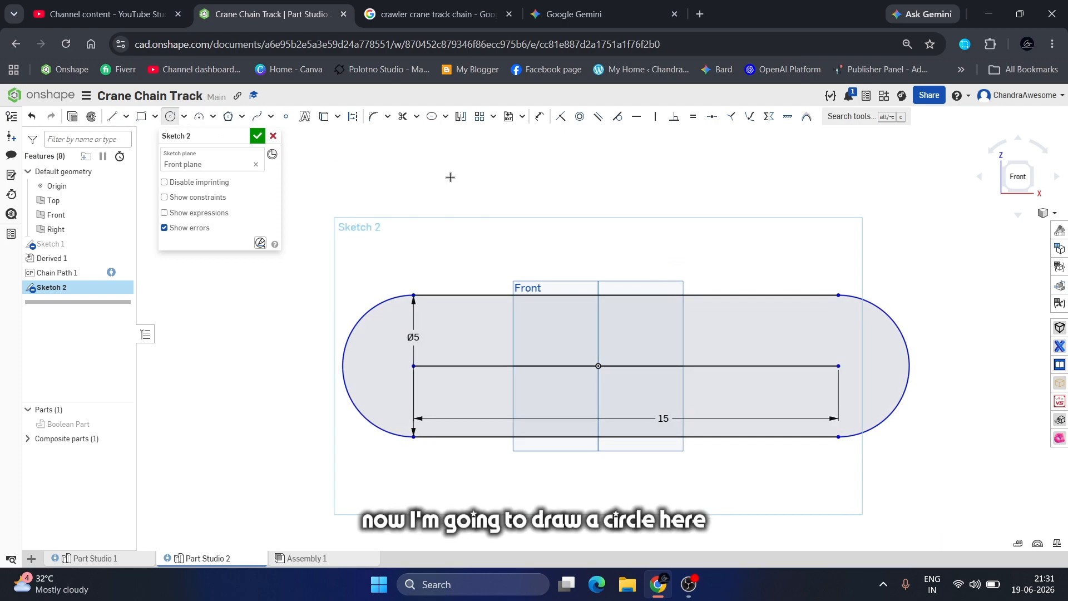
{"action": "left_click", "coordinate": [518, 294]}
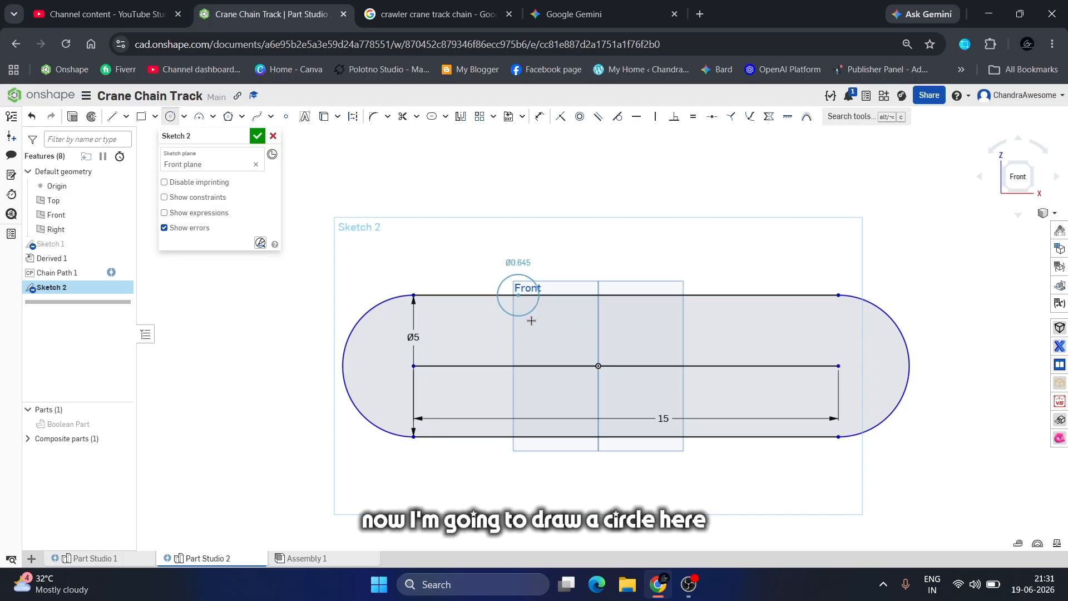
{"action": "left_click", "coordinate": [532, 321]}
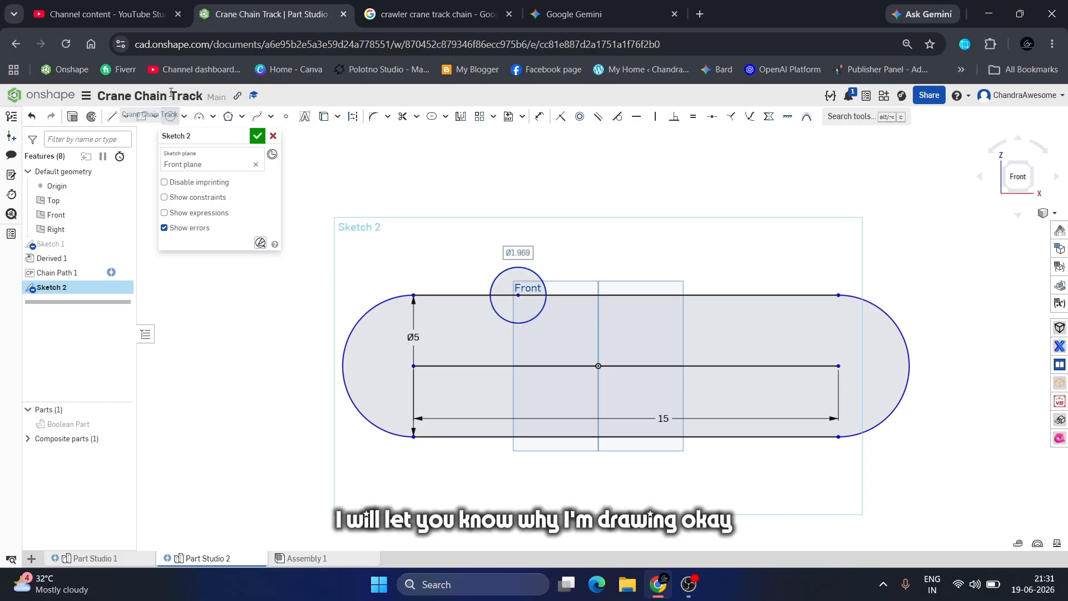
- Draw a vertical line from the origin up past the slot's upper edge and convert it to construction geometry
{"action": "left_click", "coordinate": [115, 117]}
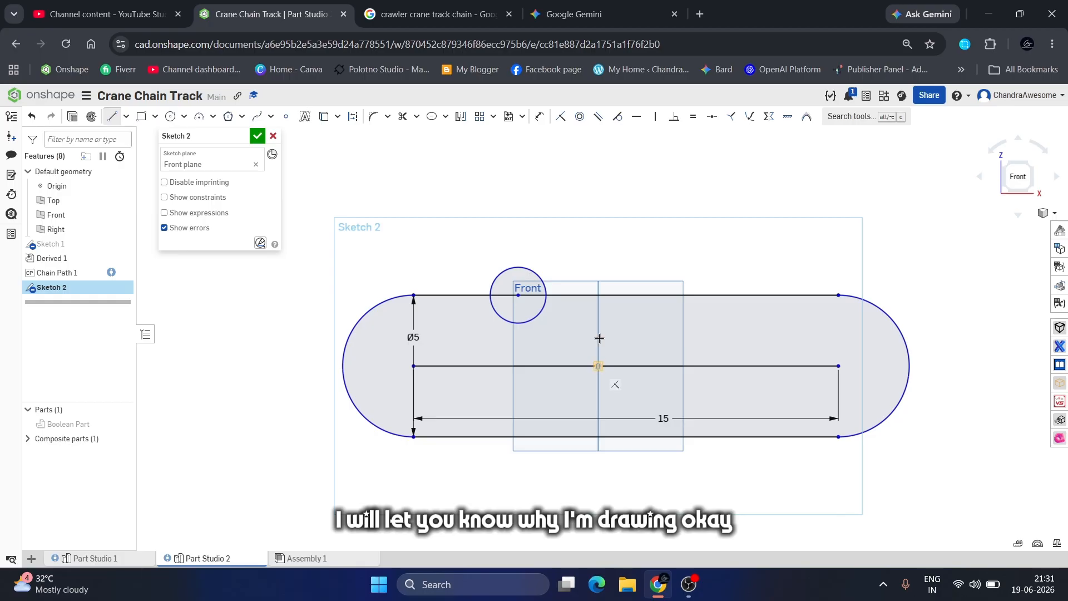
{"action": "left_click", "coordinate": [598, 365]}
{"action": "left_click", "coordinate": [599, 239]}
{"action": "key", "text": "Escape"}
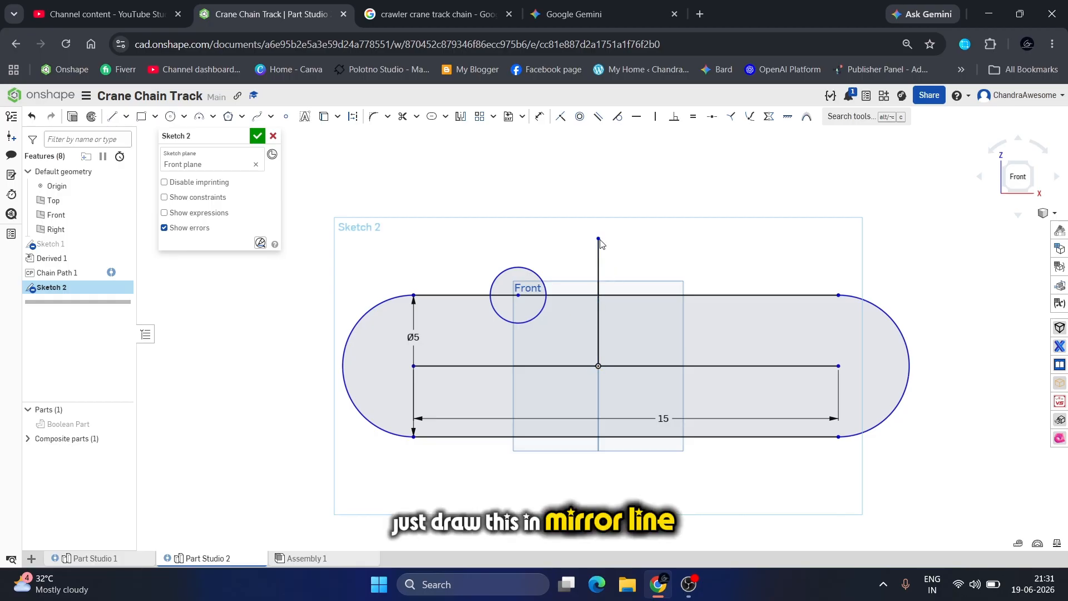
{"action": "left_click", "coordinate": [599, 251]}
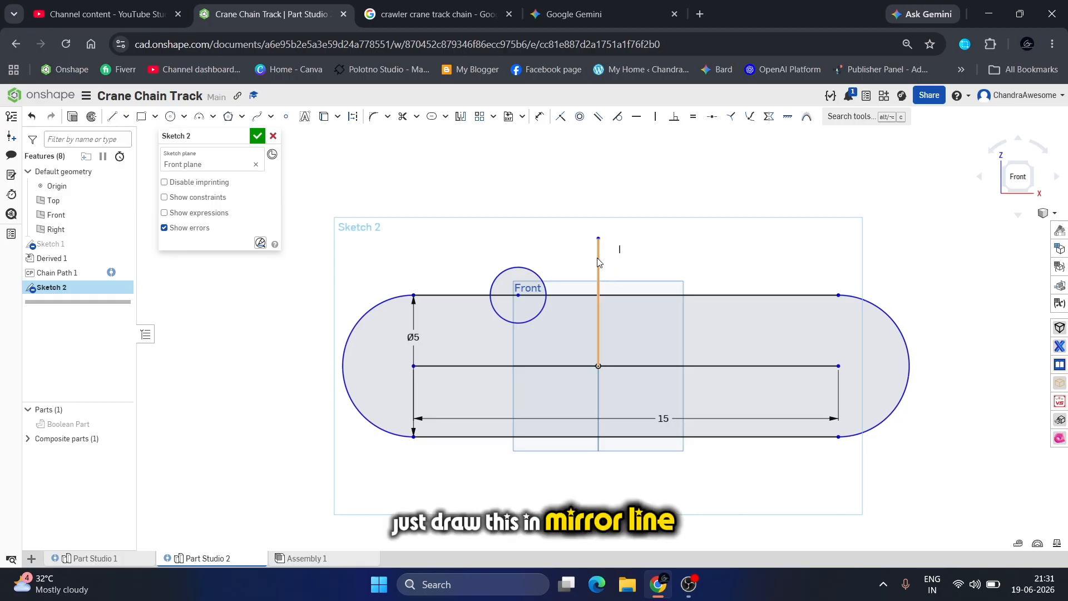
{"action": "left_click", "coordinate": [353, 118]}
{"action": "left_click", "coordinate": [658, 216]}
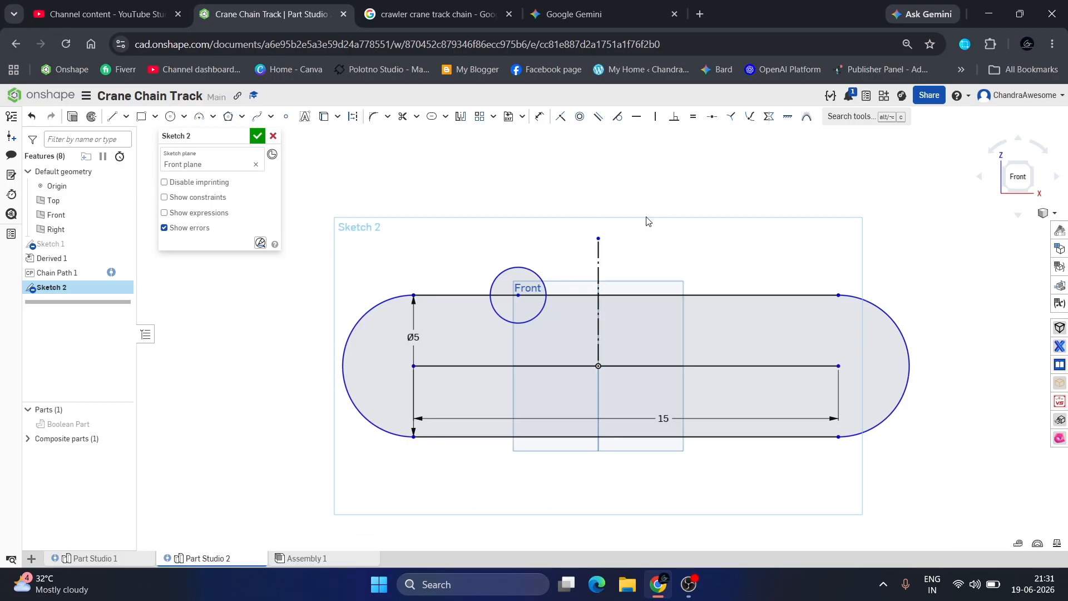
- Dimension the circle on the slot's upper edge to a diameter of 1 in
{"action": "key", "text": "d"}
{"action": "left_click", "coordinate": [523, 269]}
{"action": "left_click", "coordinate": [521, 192]}
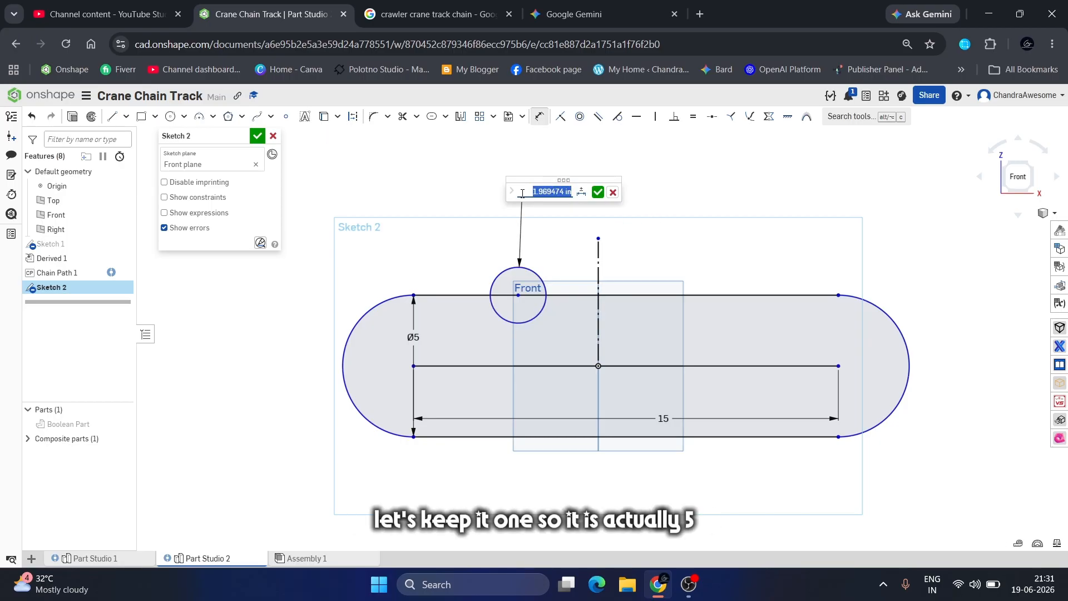
{"action": "type", "text": "1"}
{"action": "key", "text": "Return"}
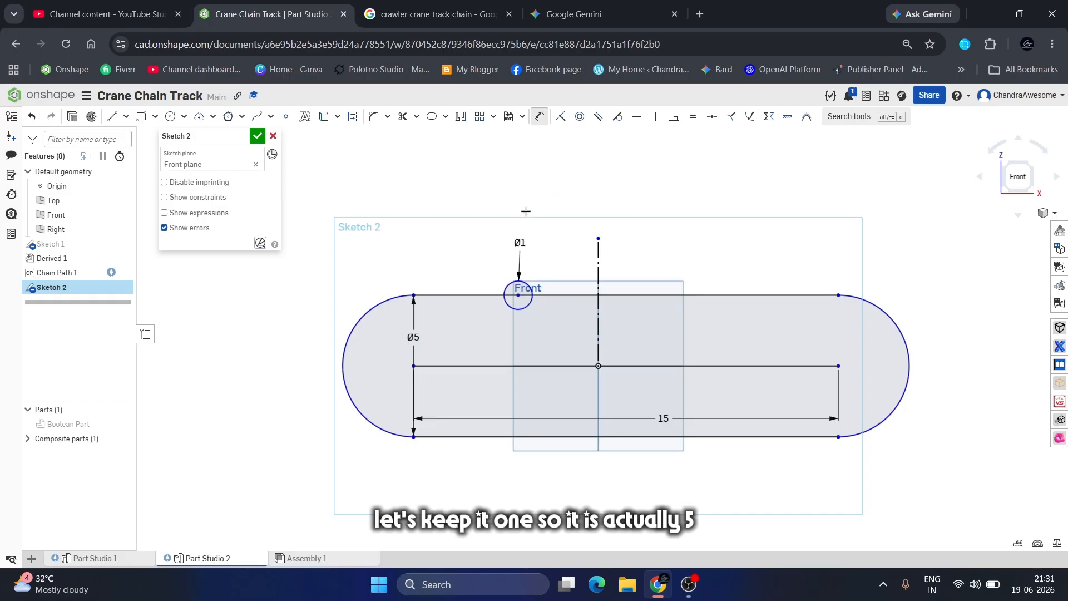
- Try a 3 in diameter for the circle on the slot's upper edge, and reduce it to 2 in
{"action": "double_click", "coordinate": [519, 244]}
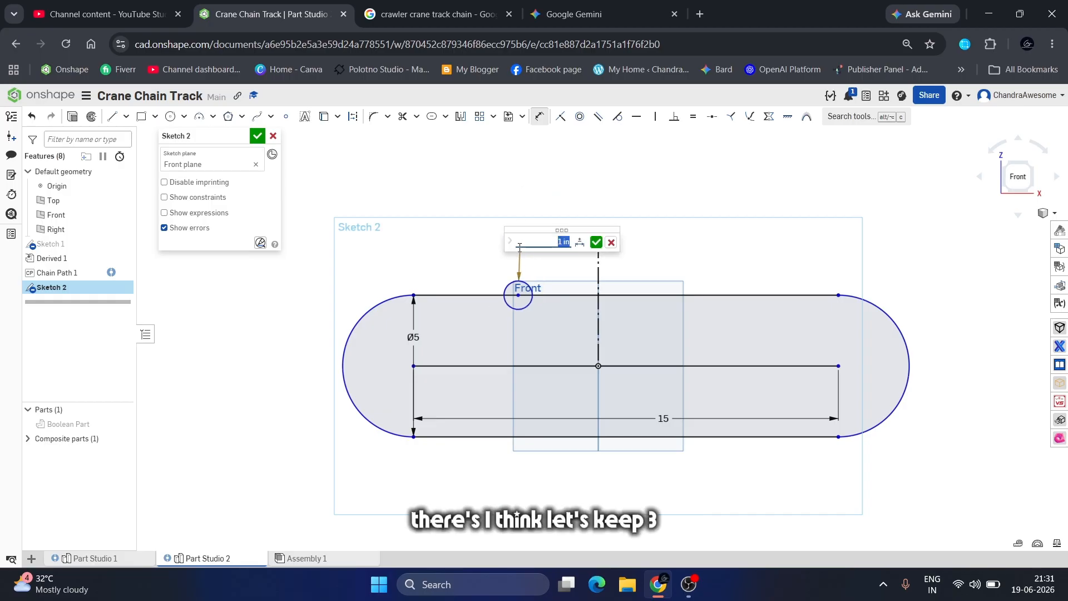
{"action": "key", "text": "Return"}
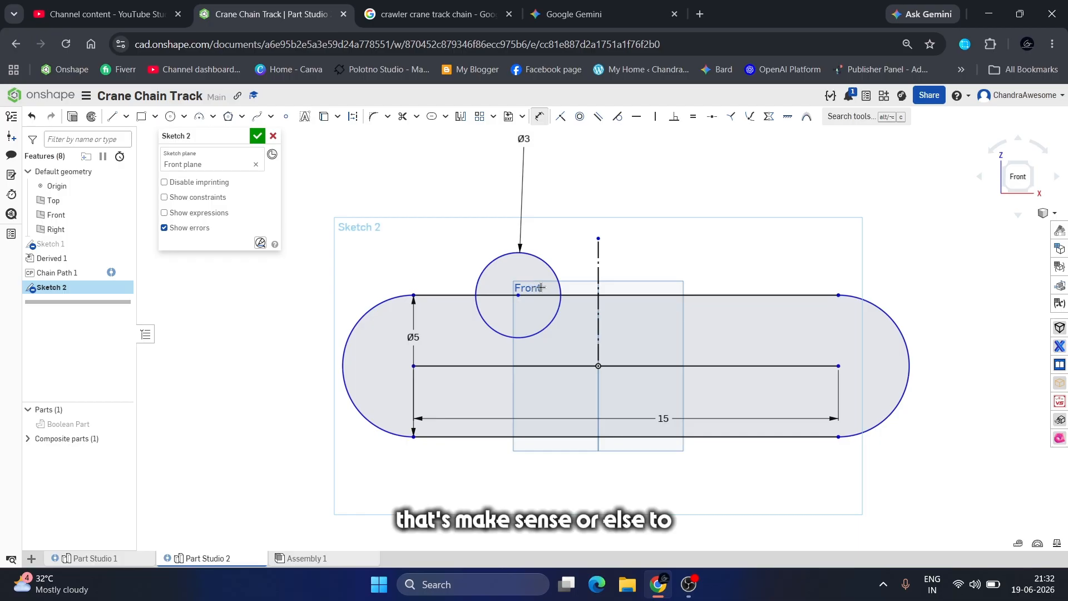
{"action": "double_click", "coordinate": [522, 140]}
{"action": "type", "text": "2"}
{"action": "key", "text": "Return"}
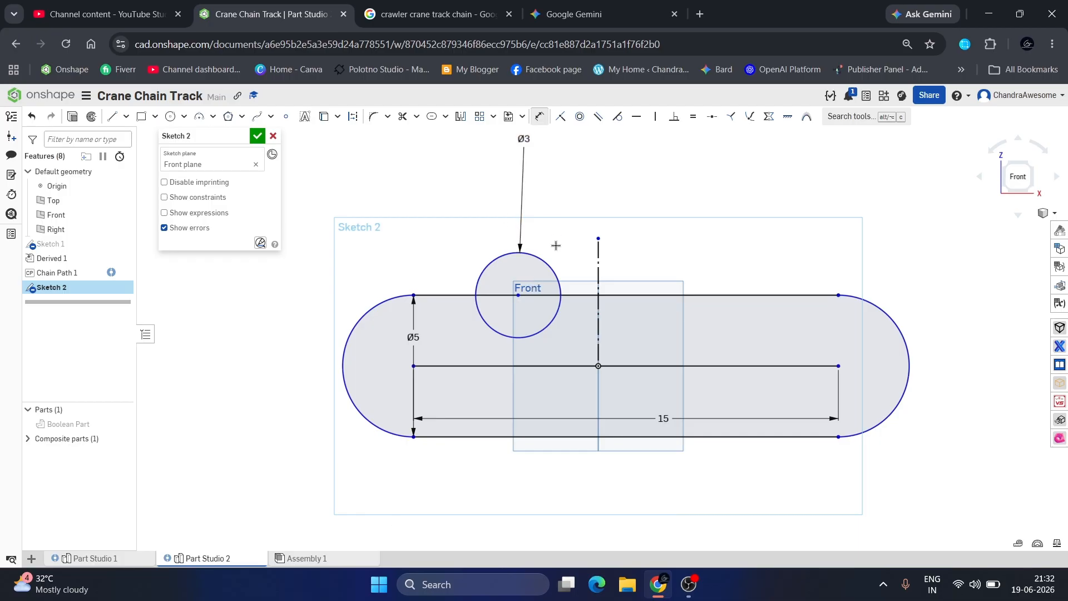
- Dimension the circle's centre 3 in from the vertical construction line
{"action": "left_click", "coordinate": [518, 295]}
{"action": "left_click", "coordinate": [598, 304]}
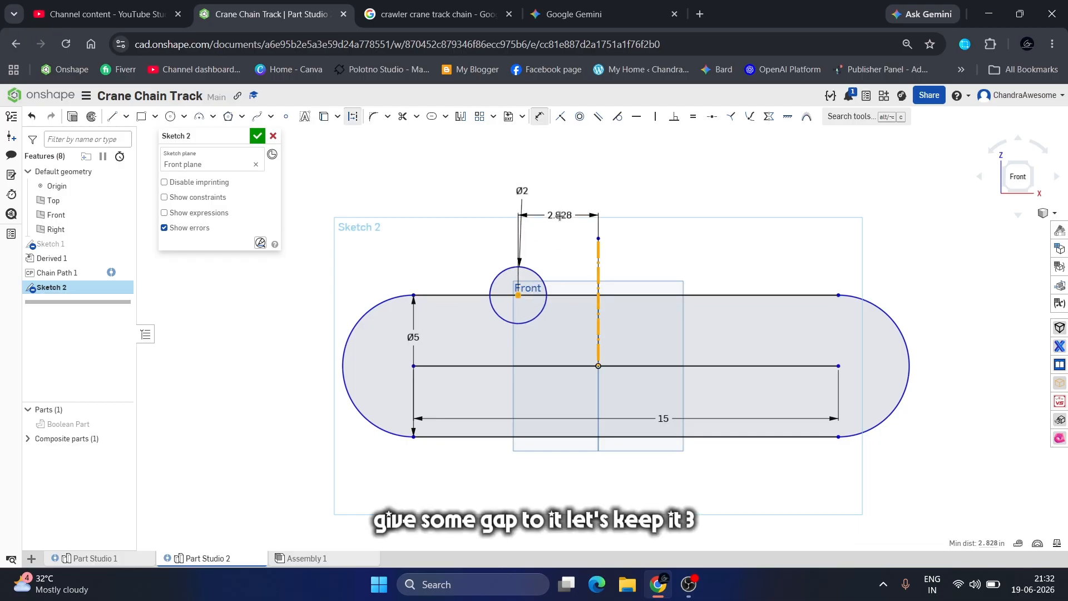
{"action": "left_click", "coordinate": [560, 216]}
{"action": "type", "text": "3"}
{"action": "key", "text": "Return"}
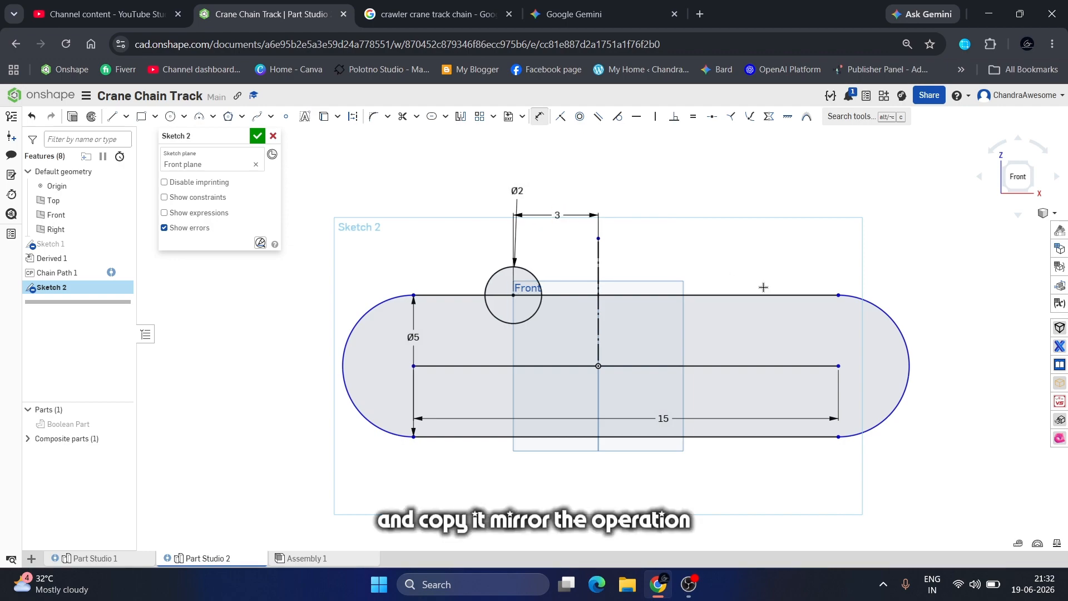
- Mirror the circle on the slot's upper edge across the vertical construction line
{"action": "left_click", "coordinate": [461, 116]}
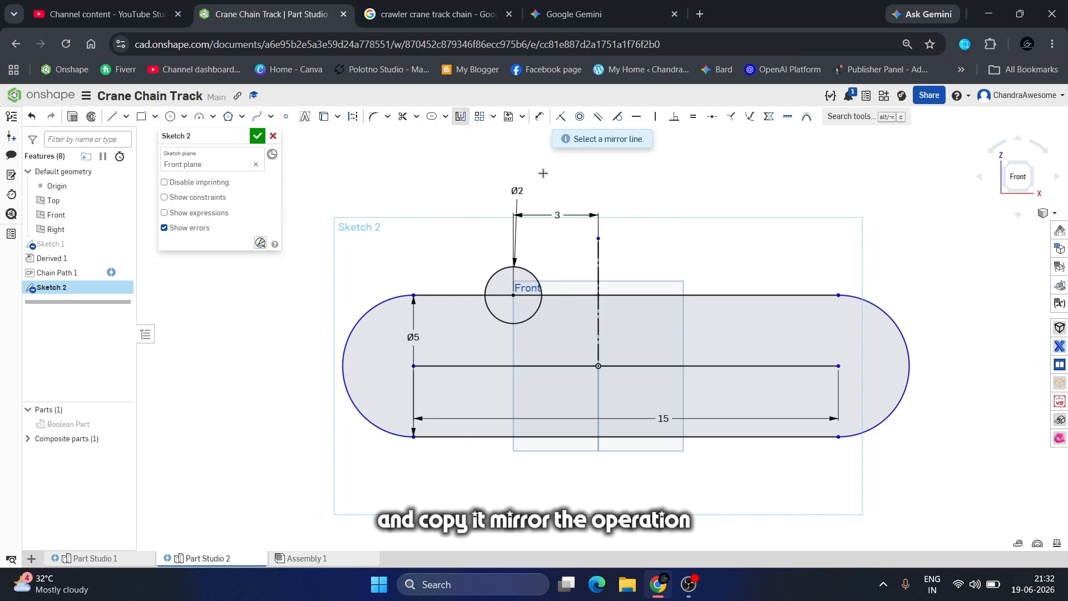
{"action": "left_click", "coordinate": [598, 264]}
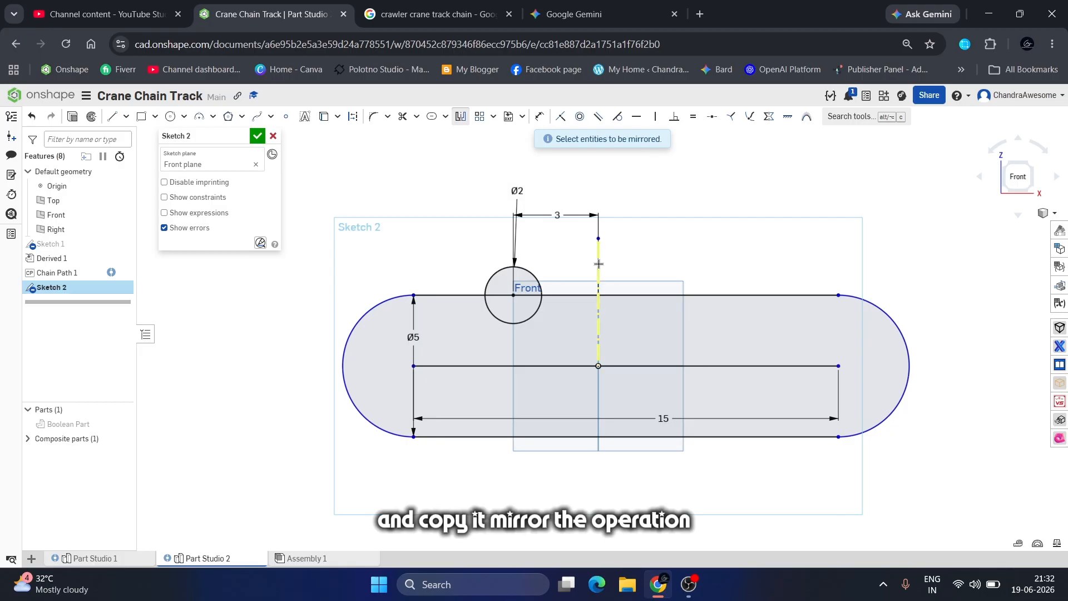
{"action": "left_click", "coordinate": [536, 281]}
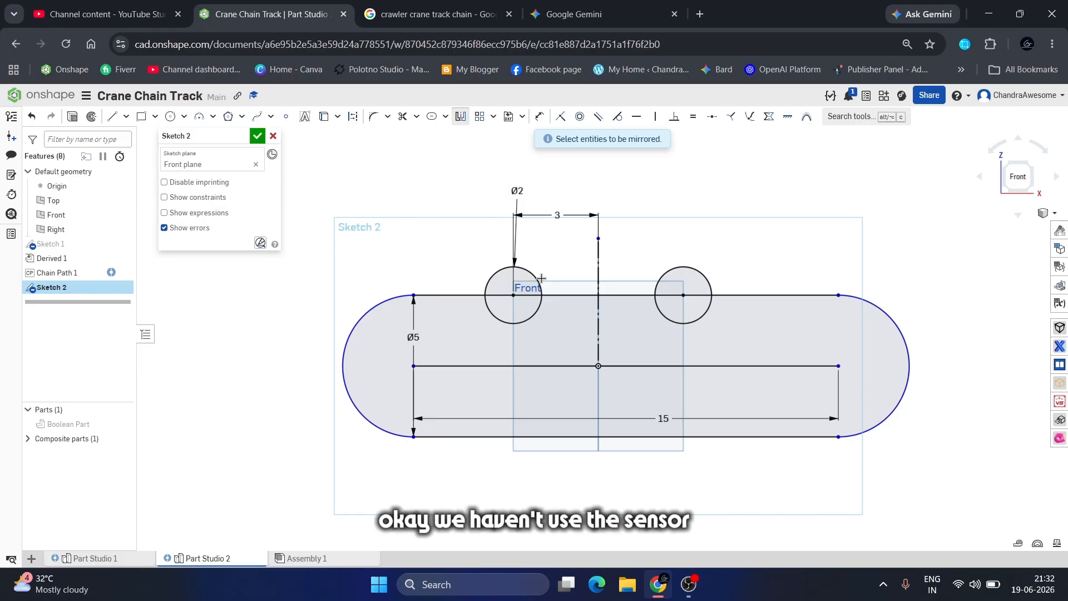
{"action": "key", "text": "Escape"}
- Centre the slot's horizontal centre line on the origin with a Midpoint constraint
{"action": "left_click", "coordinate": [651, 366]}
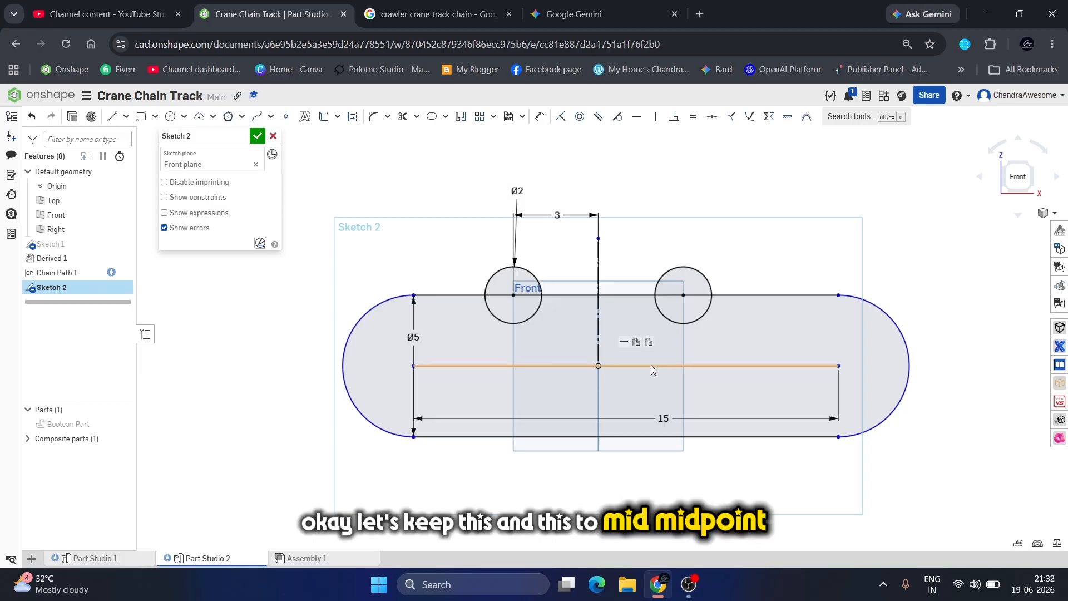
{"action": "left_click", "coordinate": [598, 367]}
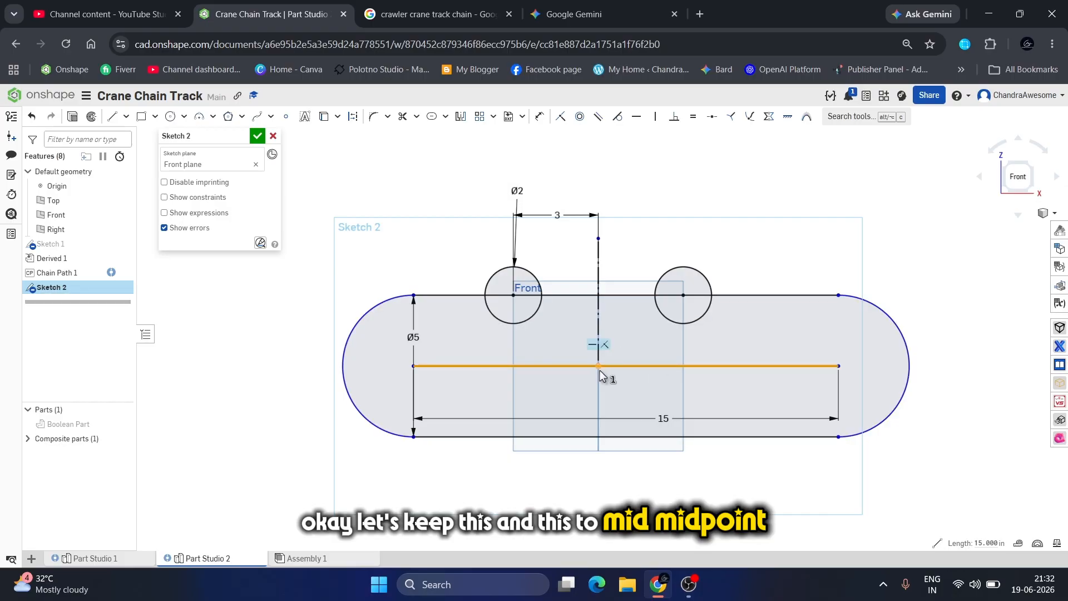
{"action": "left_click", "coordinate": [712, 120]}
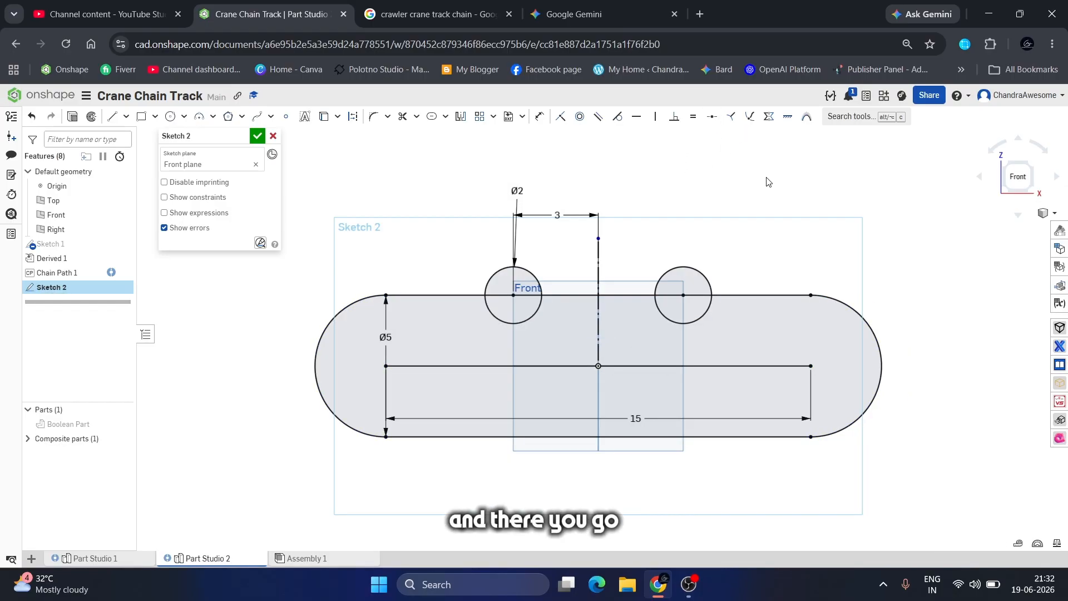
- Try a 4 in distance between the left circle's centre and the construction line, and set it back to 3 in
{"action": "double_click", "coordinate": [556, 215]}
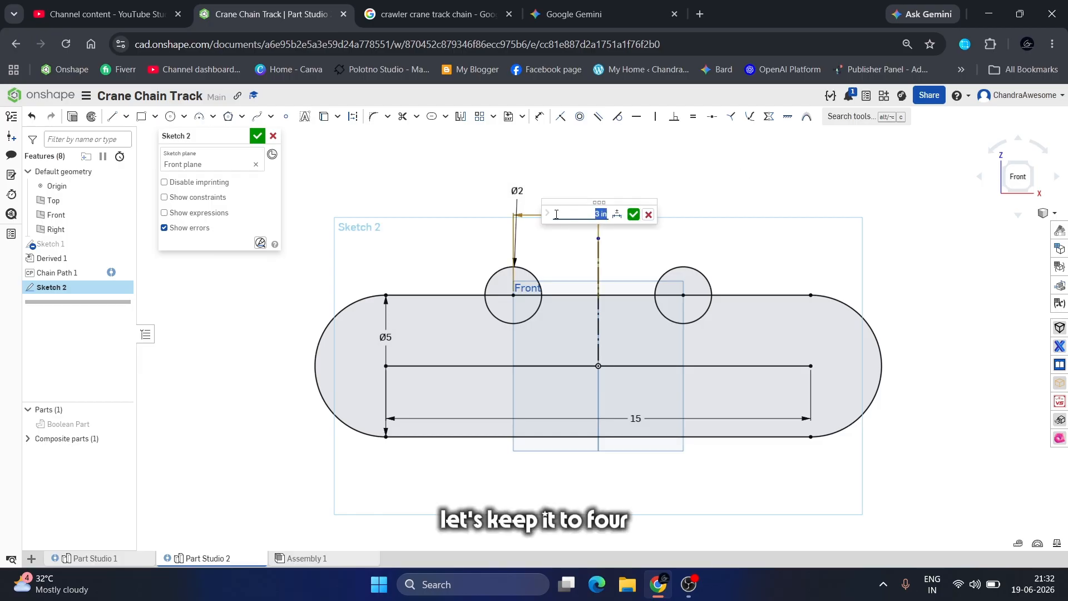
{"action": "key", "text": "Return"}
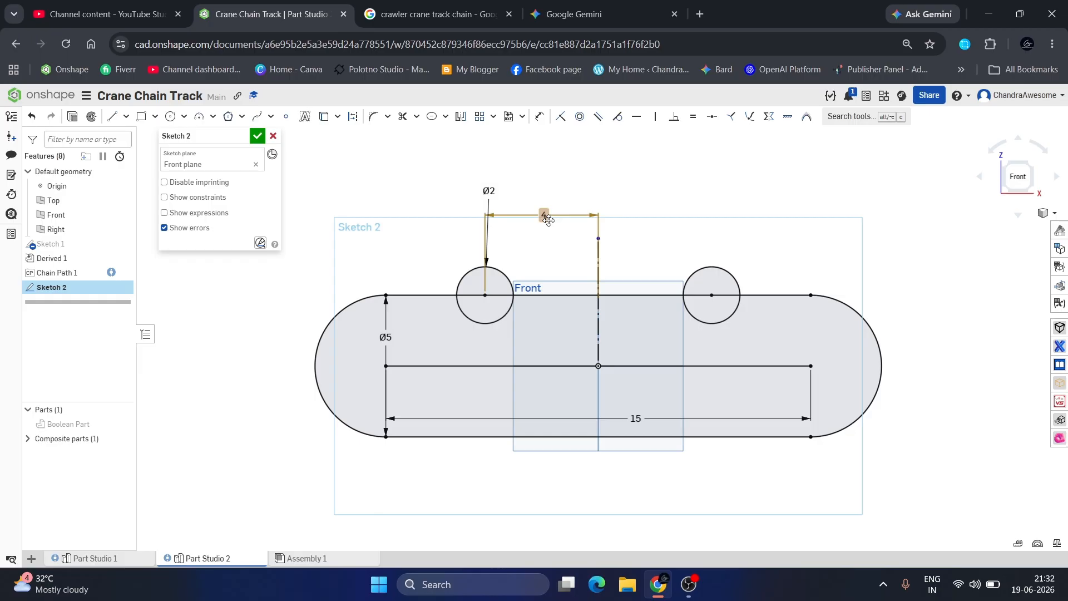
{"action": "double_click", "coordinate": [548, 220]}
{"action": "type", "text": "3"}
{"action": "key", "text": "Return"}
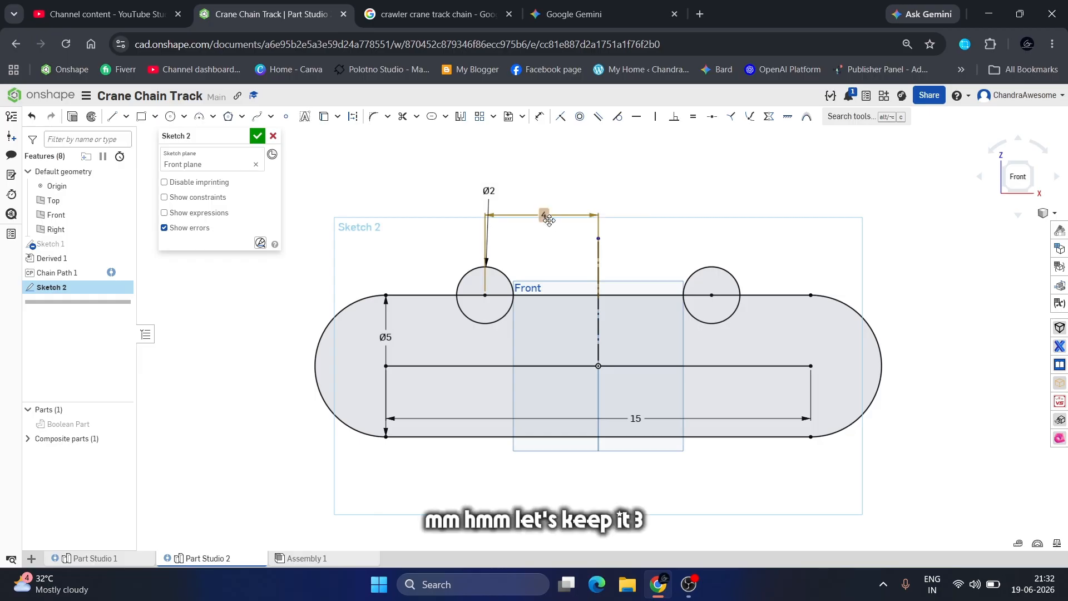
- Set the left circle's diameter to 1.5 in
{"action": "left_click", "coordinate": [522, 201]}
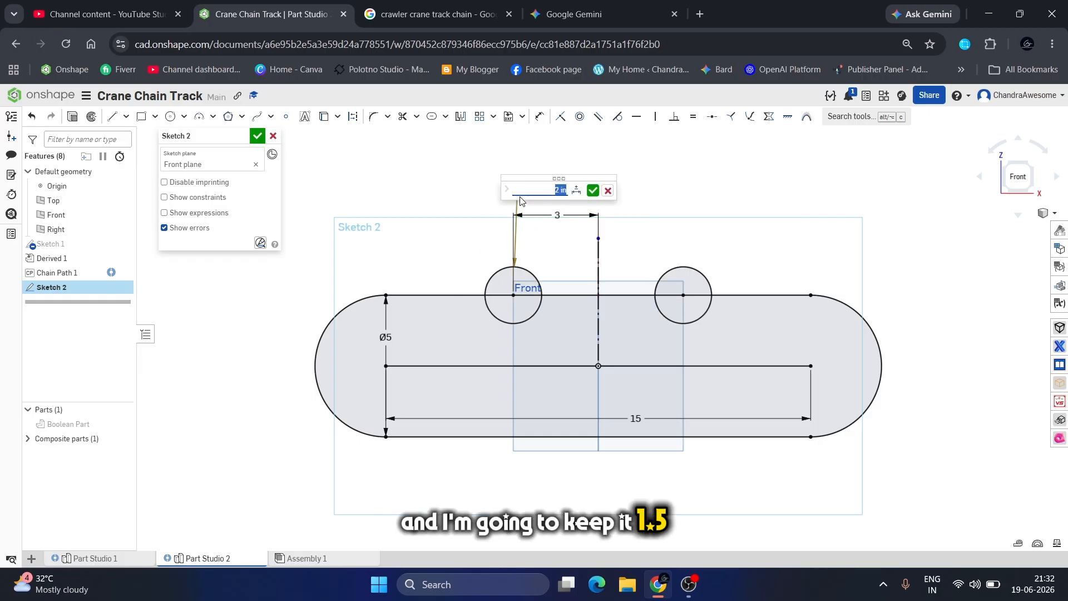
{"action": "key", "text": "Return"}
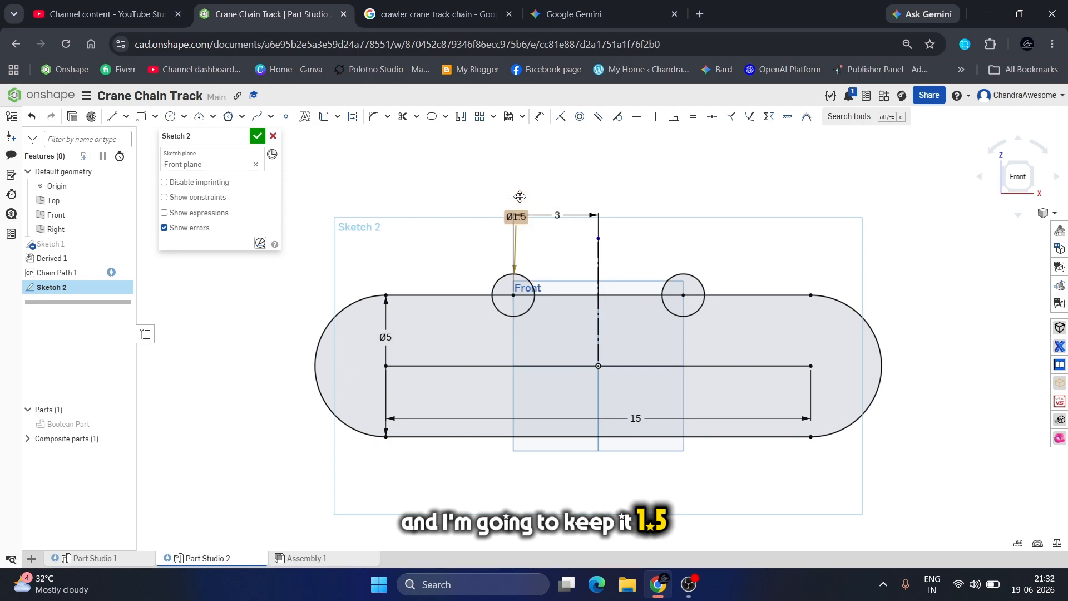
- Draw three connected lines from the slot's upper-left arc endpoint over the tops of both circles to the upper-right arc endpoint, with sloped lines about 4.44 in long
{"action": "scroll", "coordinate": [561, 294], "scroll_direction": "up", "scroll_amount": 2}
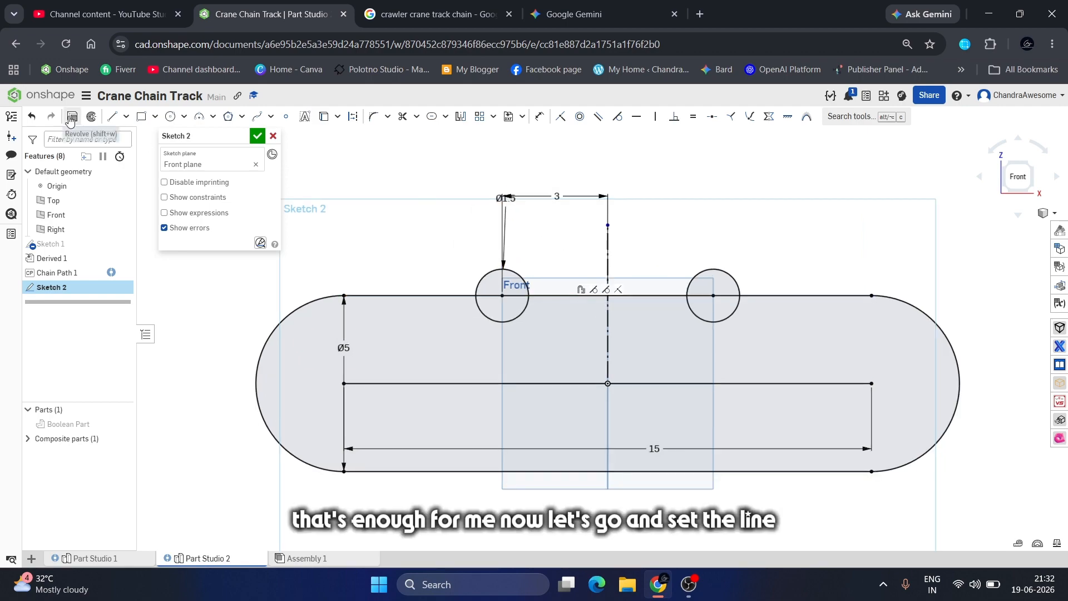
{"action": "left_click", "coordinate": [114, 118]}
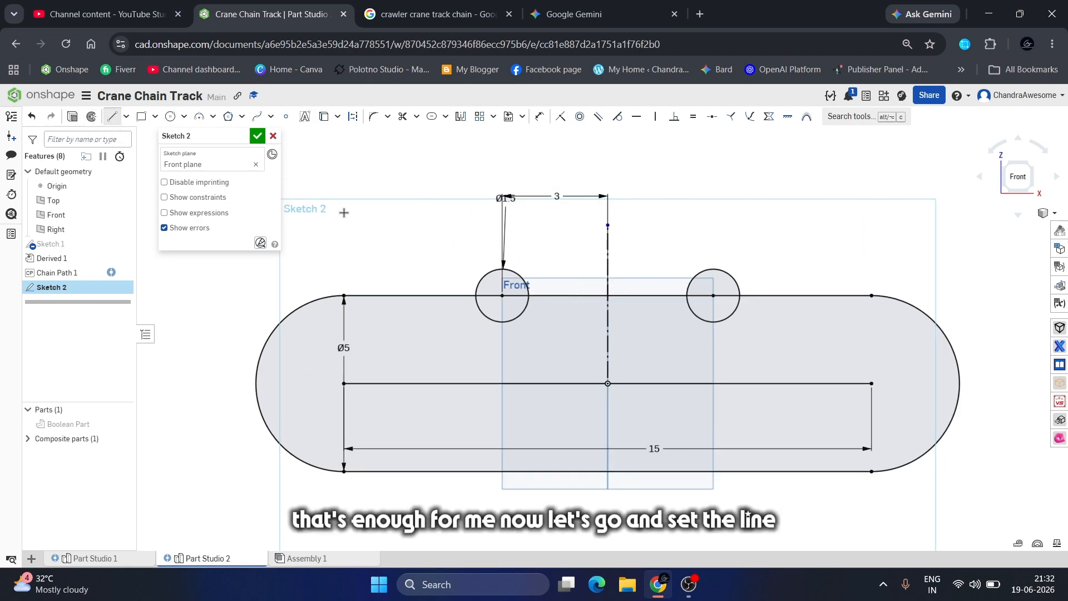
{"action": "left_click", "coordinate": [344, 296]}
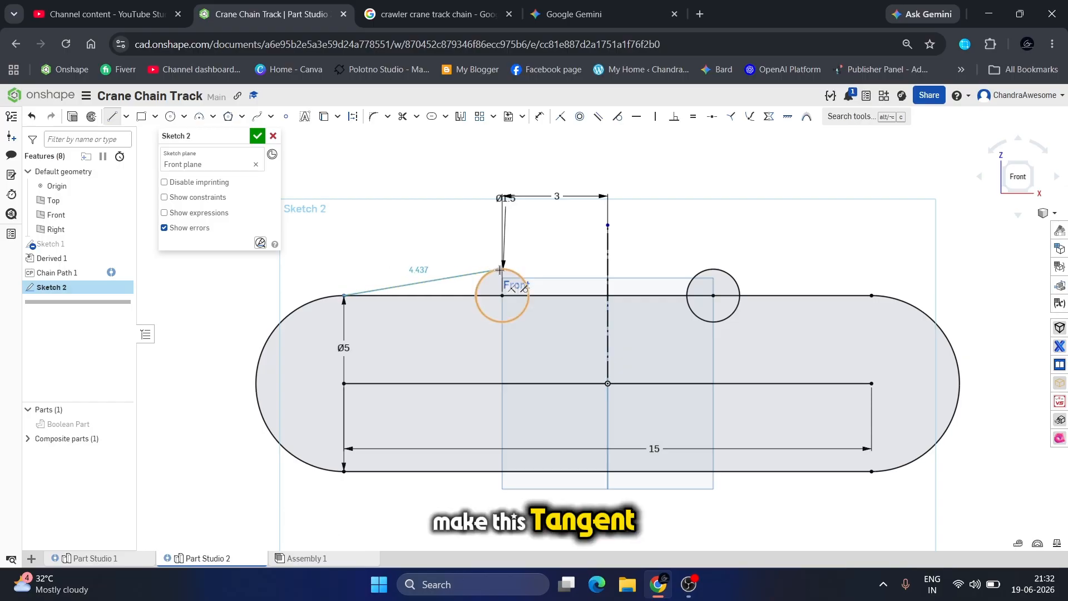
{"action": "left_click", "coordinate": [500, 269]}
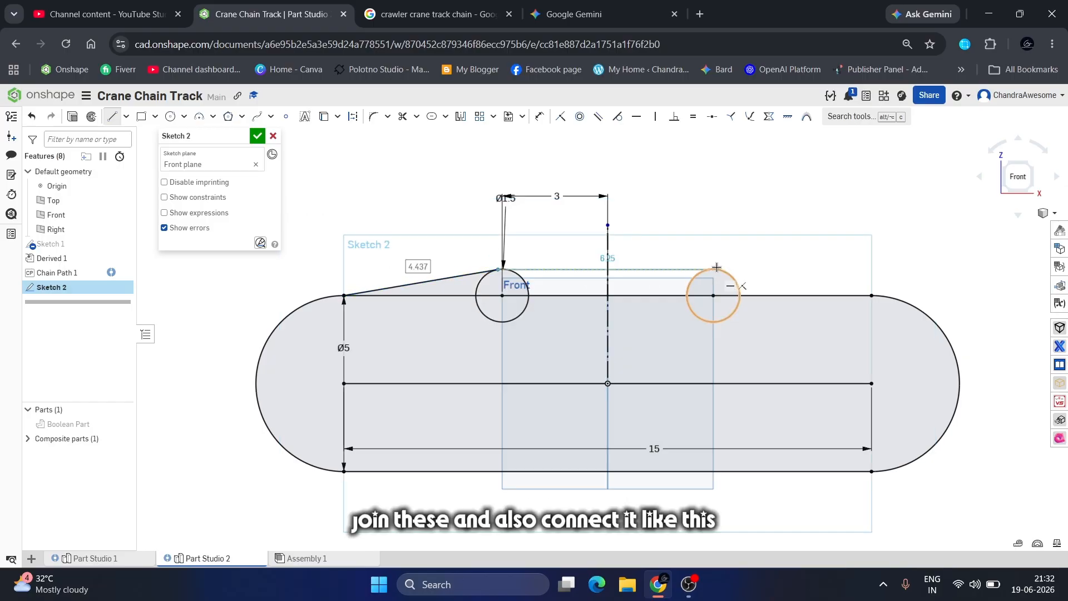
{"action": "left_click", "coordinate": [717, 269]}
{"action": "left_click", "coordinate": [872, 294]}
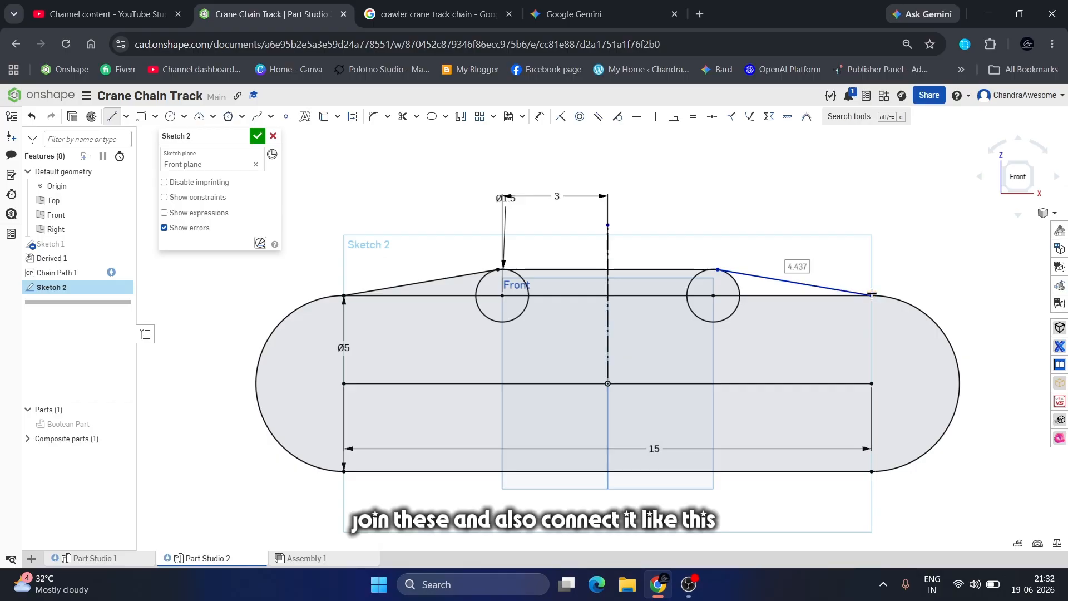
{"action": "key", "text": "Escape"}
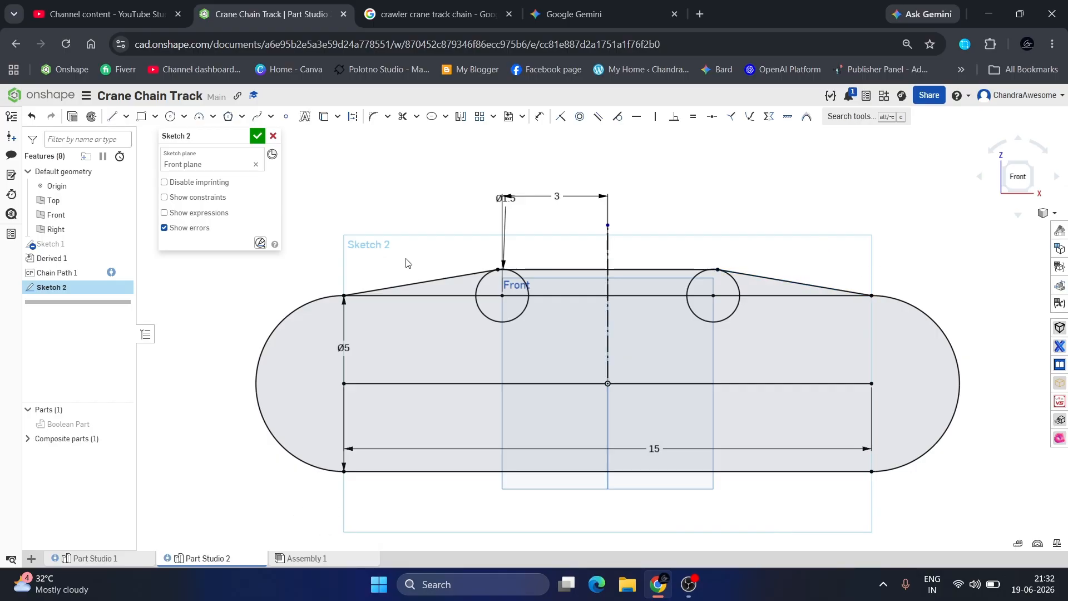
- Undo the three connected lines drawn over the circles
{"action": "scroll", "coordinate": [393, 272], "scroll_direction": "up", "scroll_amount": 2}
{"action": "scroll", "coordinate": [512, 238], "scroll_direction": "down", "scroll_amount": 3}
{"action": "scroll", "coordinate": [396, 282], "scroll_direction": "up", "scroll_amount": 1}
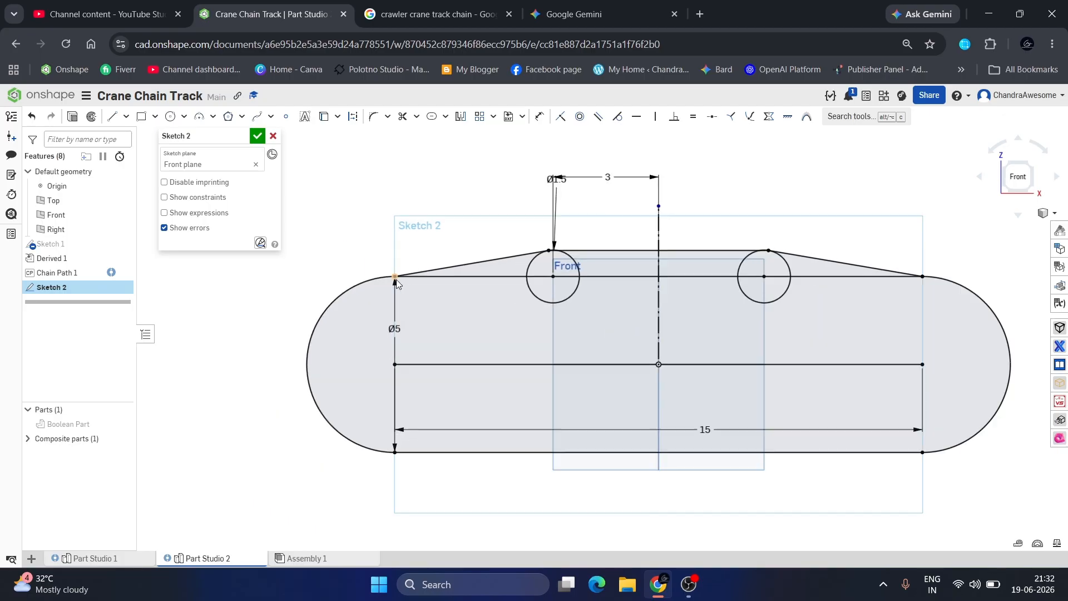
{"action": "key", "text": "ctrl+z"}
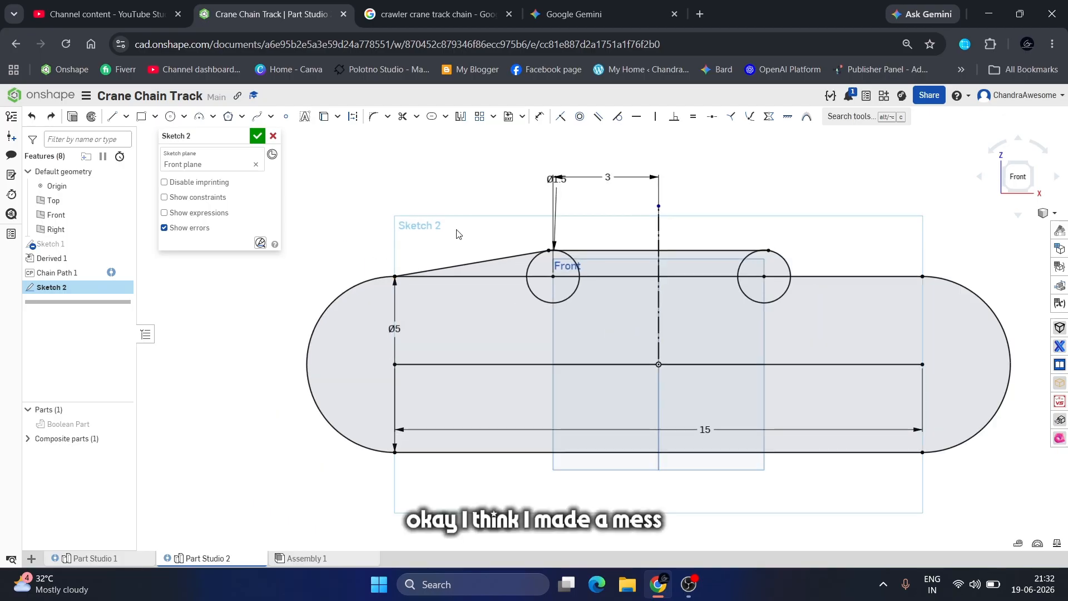
{"action": "key", "text": "ctrl+z"}
{"action": "key", "text": "ctrl+z"}
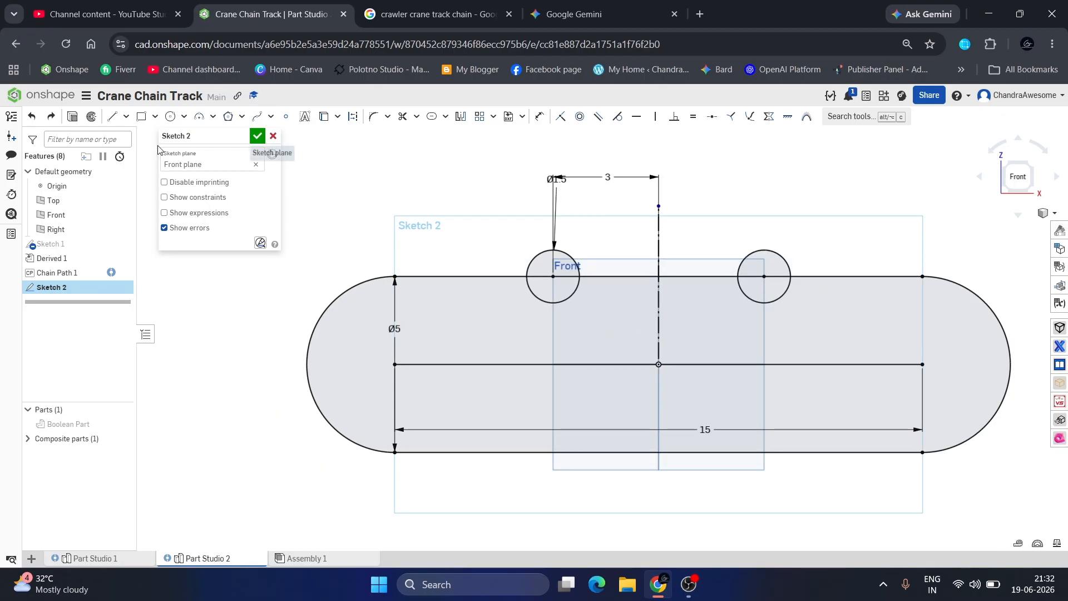
- Draw connected lines from the slot's left arc over both circle tops to the right arc, with sloped segments about 5.56 in and 5.18 in long
{"action": "left_click", "coordinate": [109, 121]}
{"action": "left_click", "coordinate": [360, 284]}
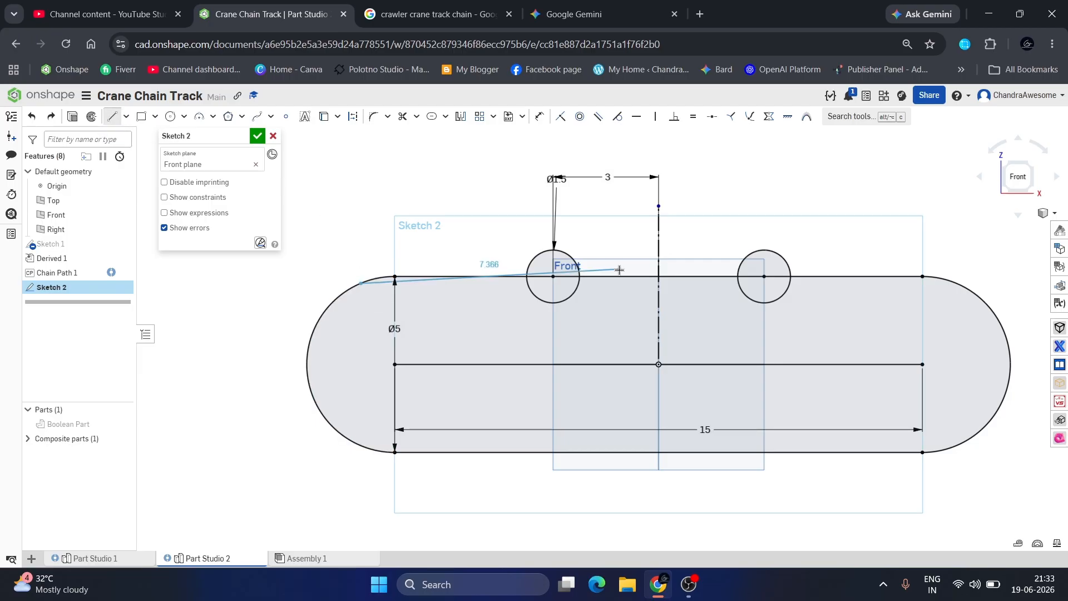
{"action": "left_click", "coordinate": [554, 251]}
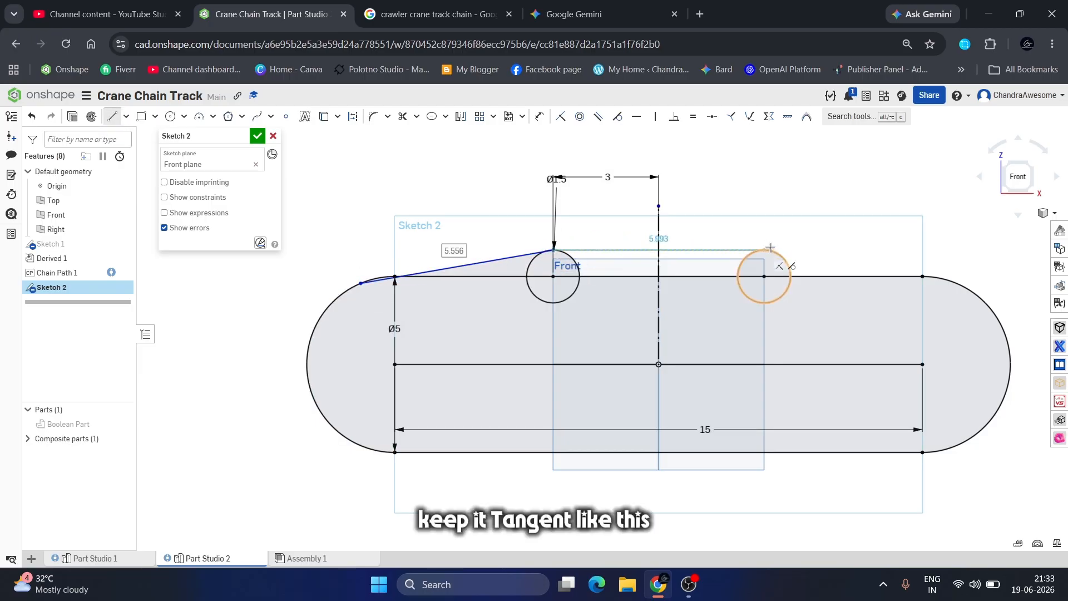
{"action": "left_click", "coordinate": [770, 251]}
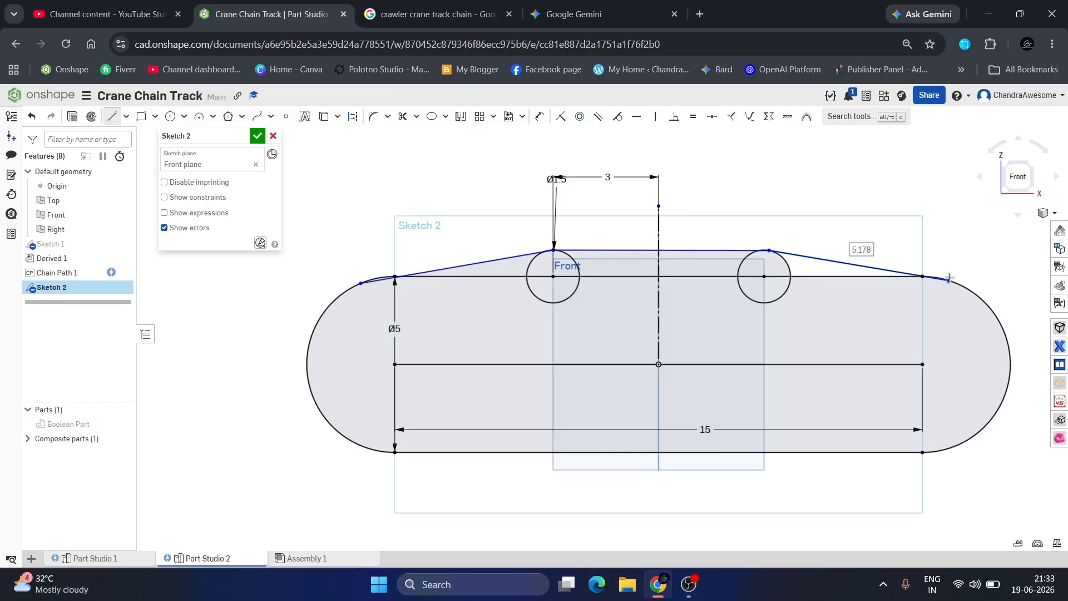
{"action": "left_click", "coordinate": [950, 278]}
{"action": "key", "text": "Escape"}
- Make each sloped line tangent to the slot's end arc that it meets, on the right and left sides
{"action": "left_click", "coordinate": [882, 270]}
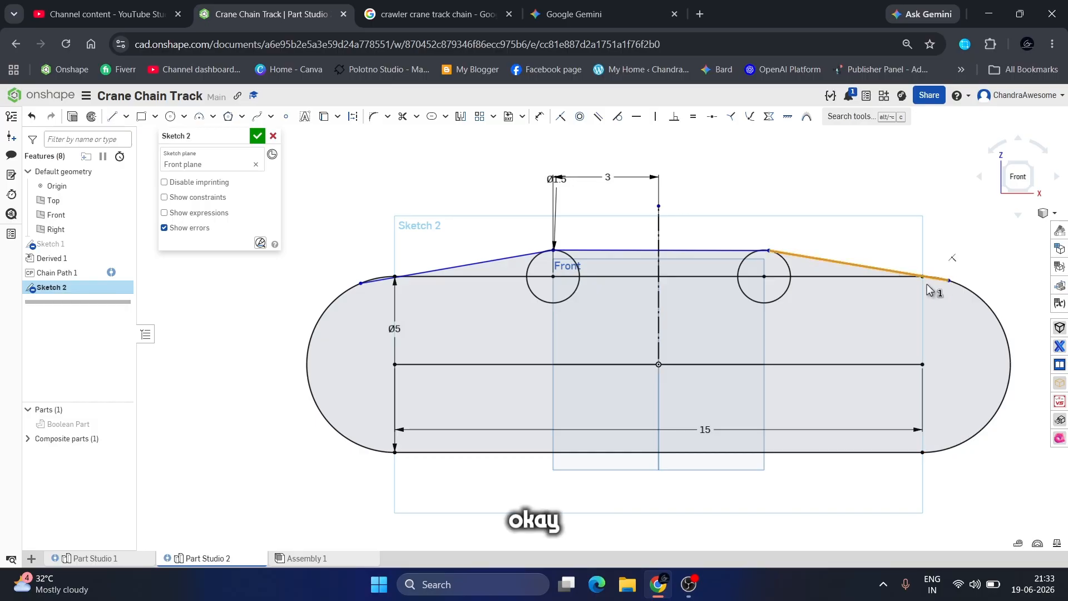
{"action": "left_click", "coordinate": [954, 285]}
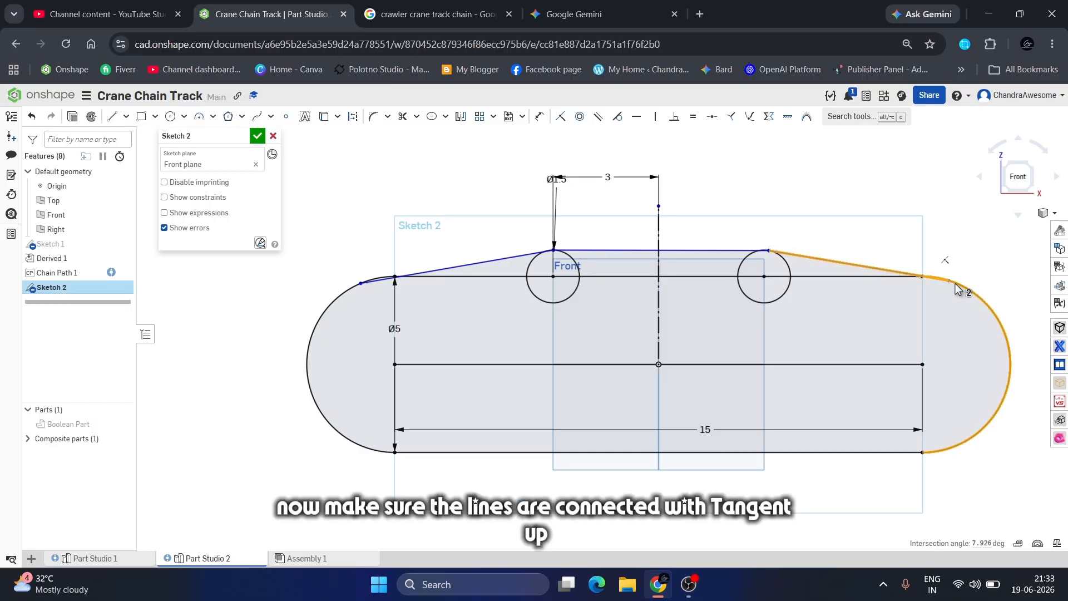
{"action": "key", "text": "t"}
{"action": "left_click", "coordinate": [343, 291]}
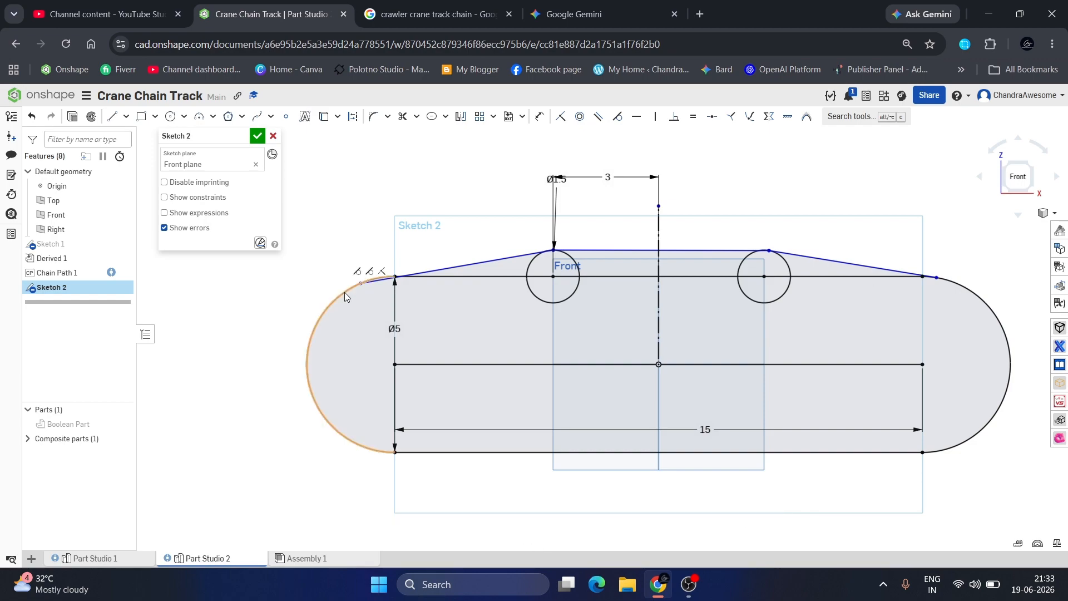
{"action": "left_click", "coordinate": [418, 274]}
{"action": "key", "text": "t"}
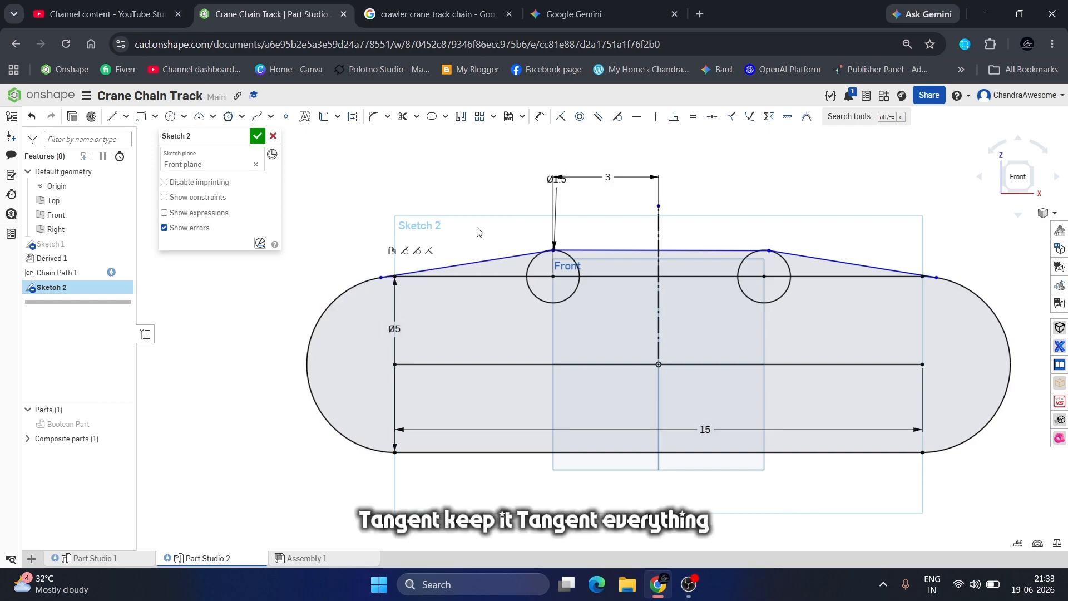
- Apply Tangent constraints between the left circle and both the left sloped line and the line joining the circle tops
{"action": "left_click", "coordinate": [535, 253]}
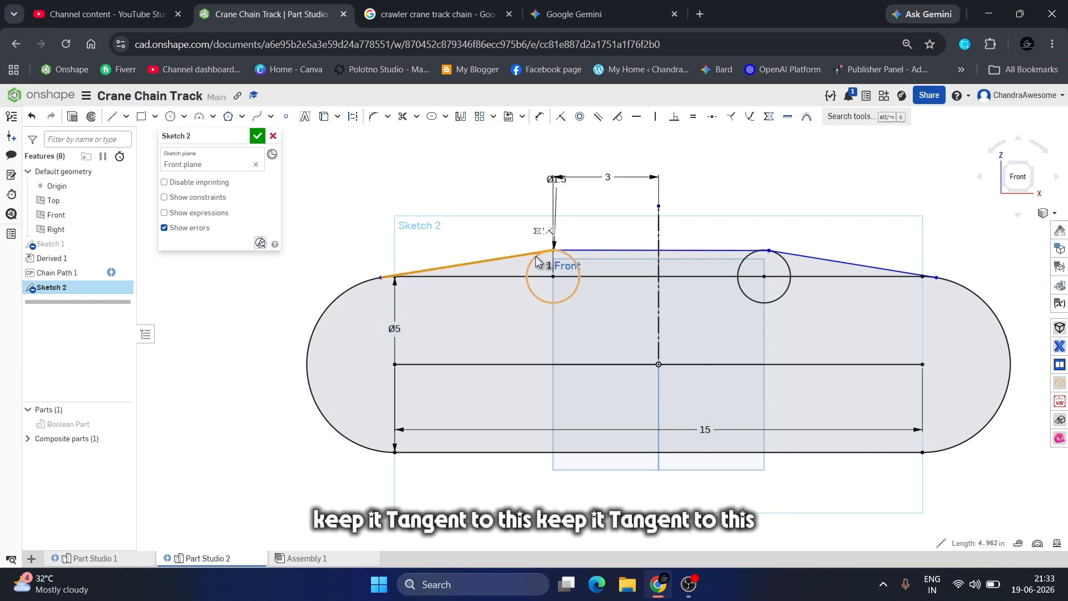
{"action": "left_click", "coordinate": [537, 259]}
{"action": "key", "text": "t"}
{"action": "left_click", "coordinate": [571, 257]}
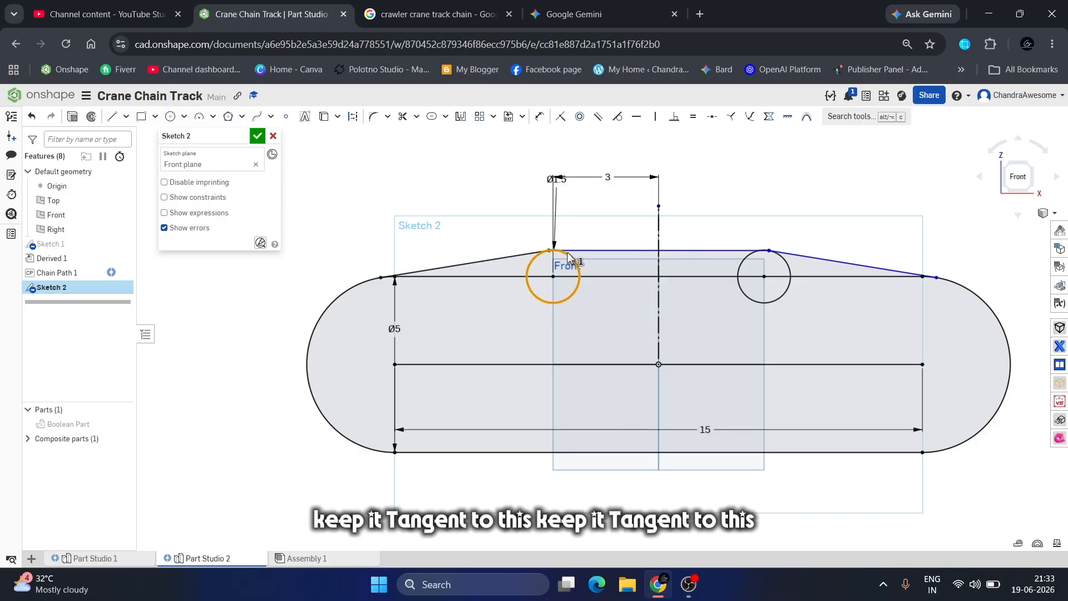
{"action": "left_click", "coordinate": [573, 252]}
{"action": "key", "text": "t"}
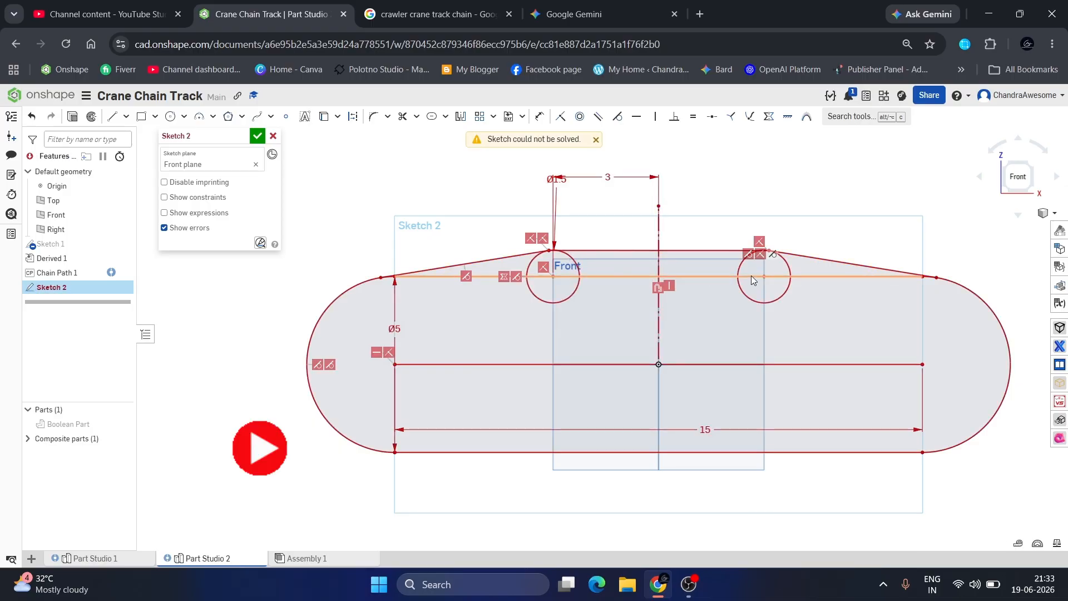
- Undo the last Tangent constraint, try Tangent again between the left circle and the line joining the circle tops, and undo it
{"action": "key", "text": "ctrl+z"}
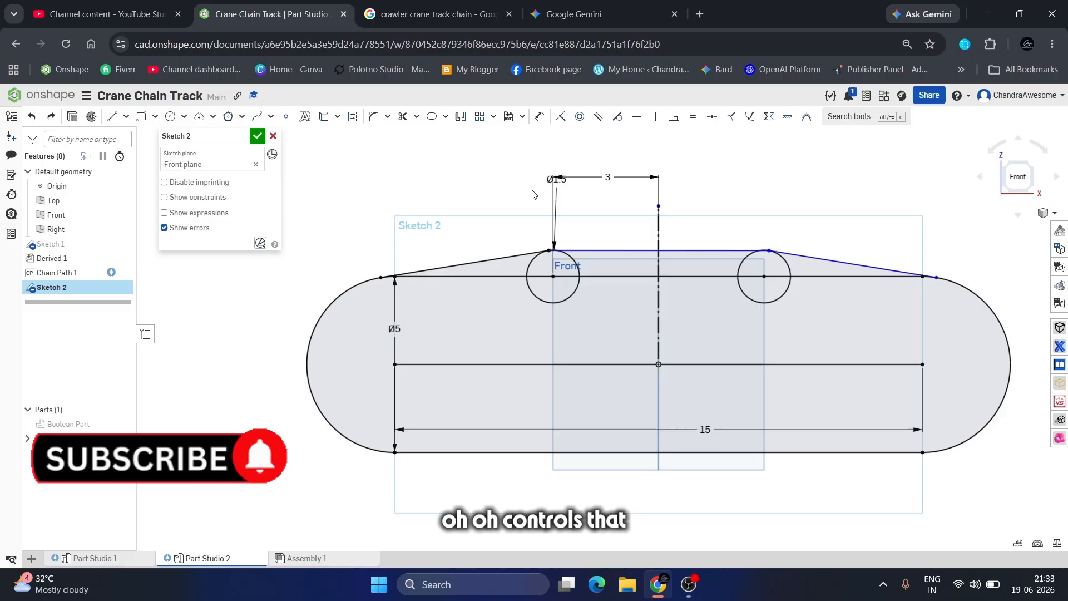
{"action": "left_click", "coordinate": [612, 250]}
{"action": "left_click", "coordinate": [577, 270]}
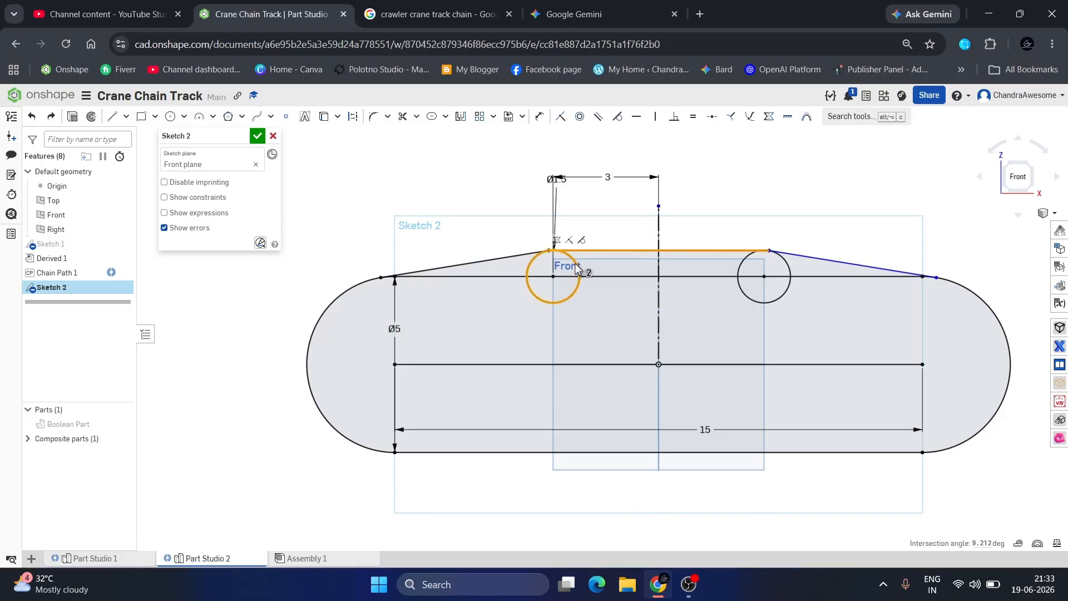
{"action": "key", "text": "t"}
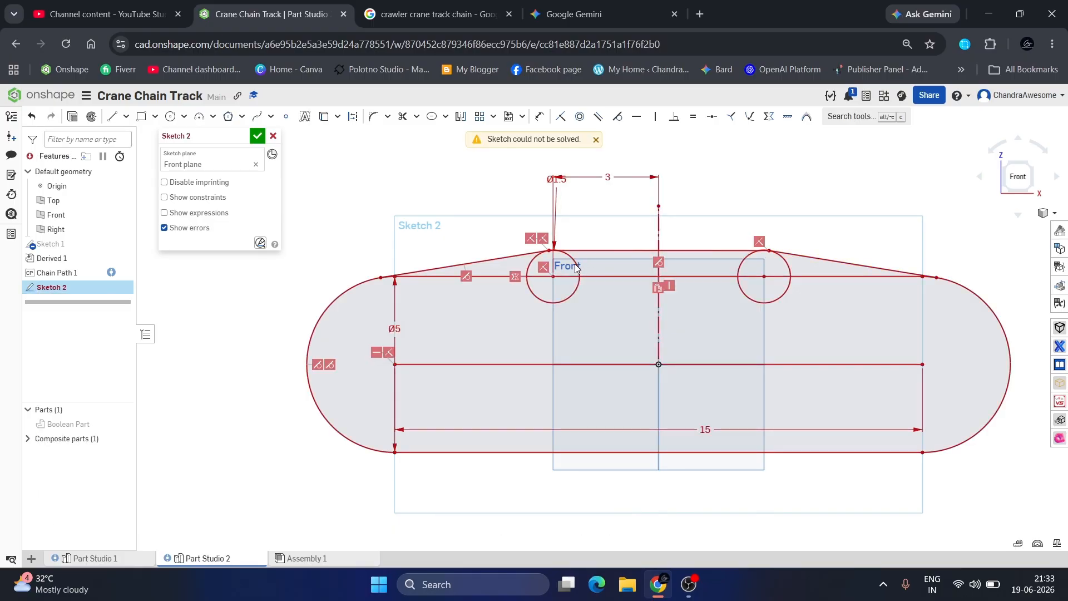
{"action": "key", "text": "ctrl+z"}
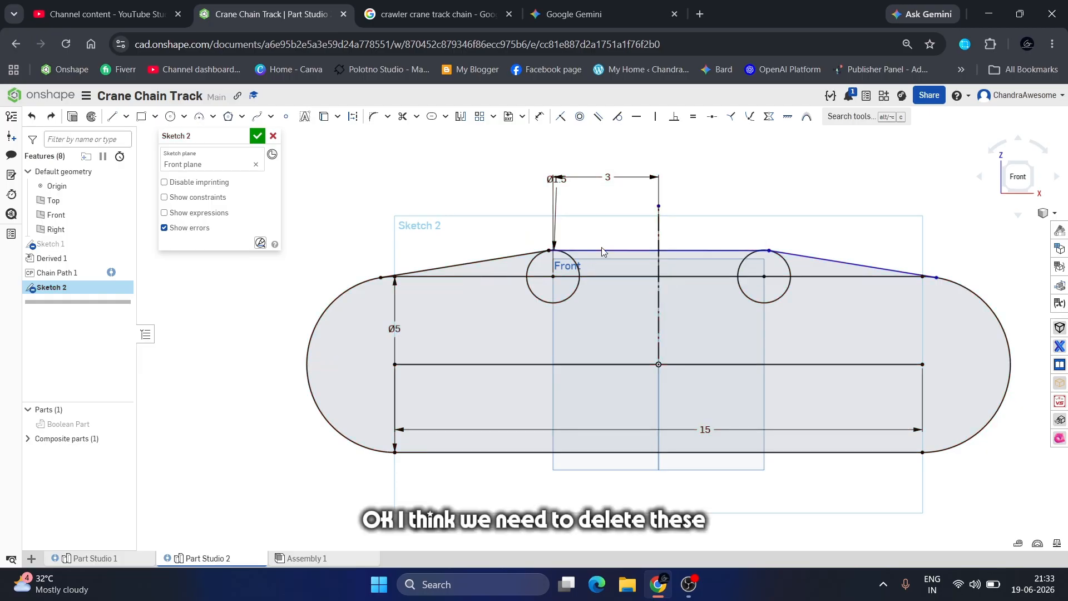
- Delete the line joining the tops of the two circles
{"action": "left_click", "coordinate": [602, 249]}
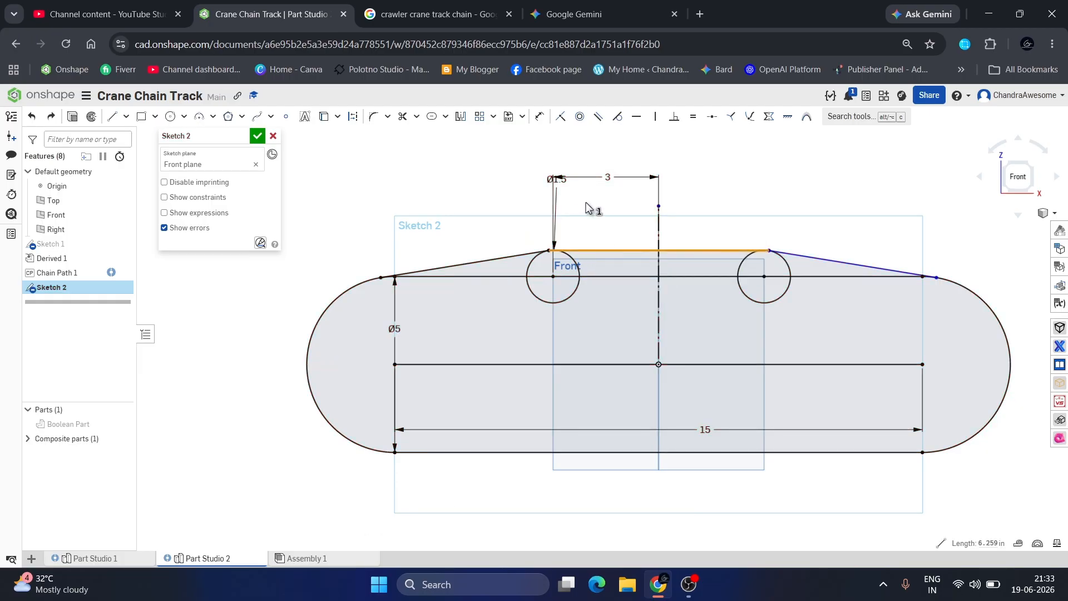
{"action": "right_click", "coordinate": [602, 249]}
{"action": "left_click", "coordinate": [640, 468]}
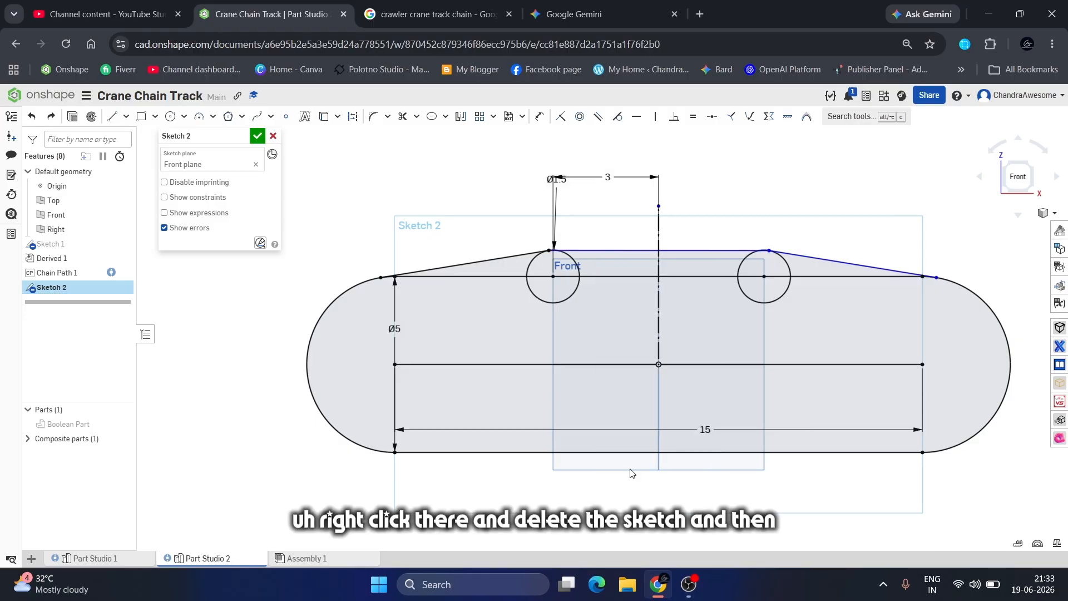
- Apply a Tangent constraint between the right sloped line and the right circle
{"action": "left_click", "coordinate": [848, 264]}
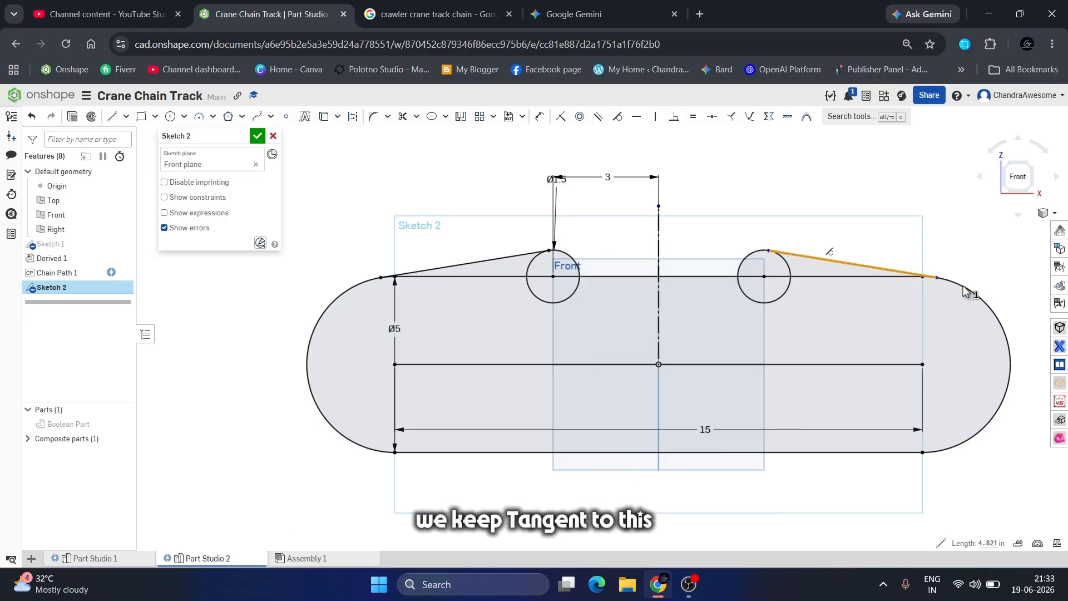
{"action": "left_click", "coordinate": [789, 268]}
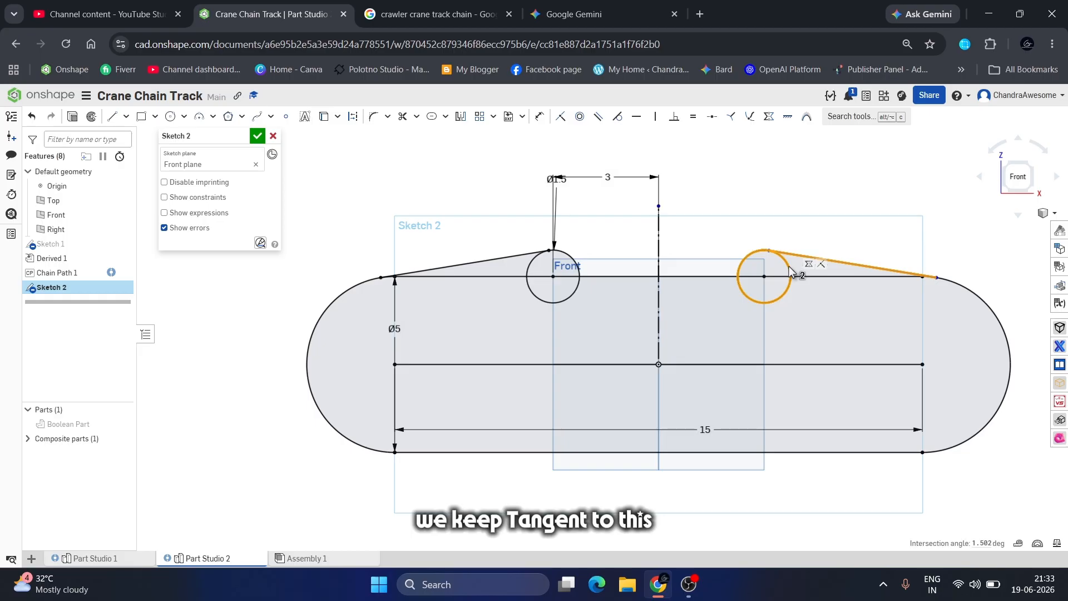
{"action": "key", "text": "t"}
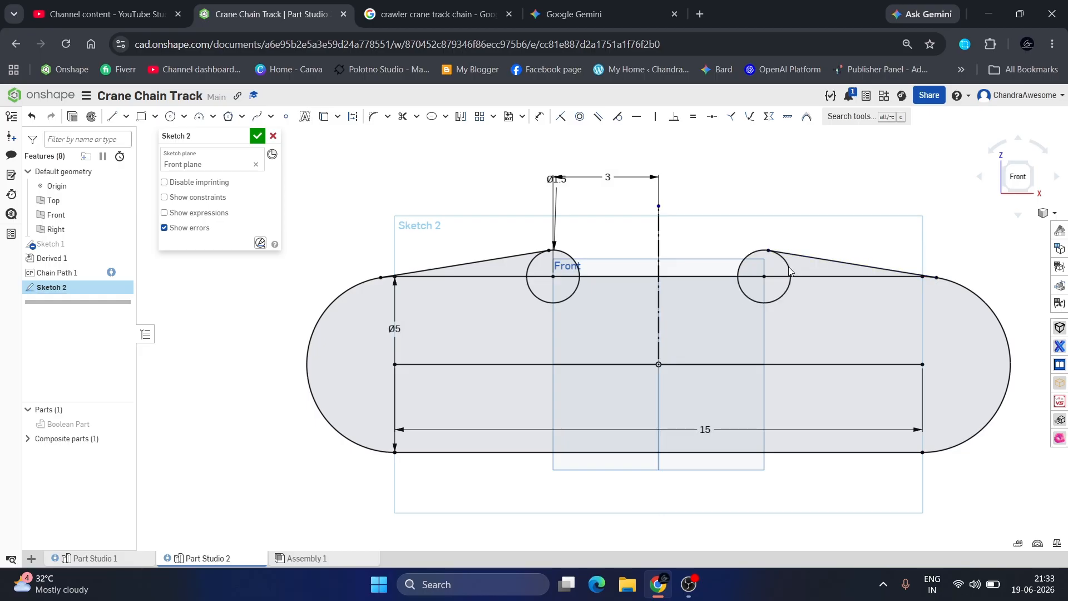
- Draw a new horizontal line from the top of the left circle to the top of the right circle
{"action": "left_click", "coordinate": [113, 116]}
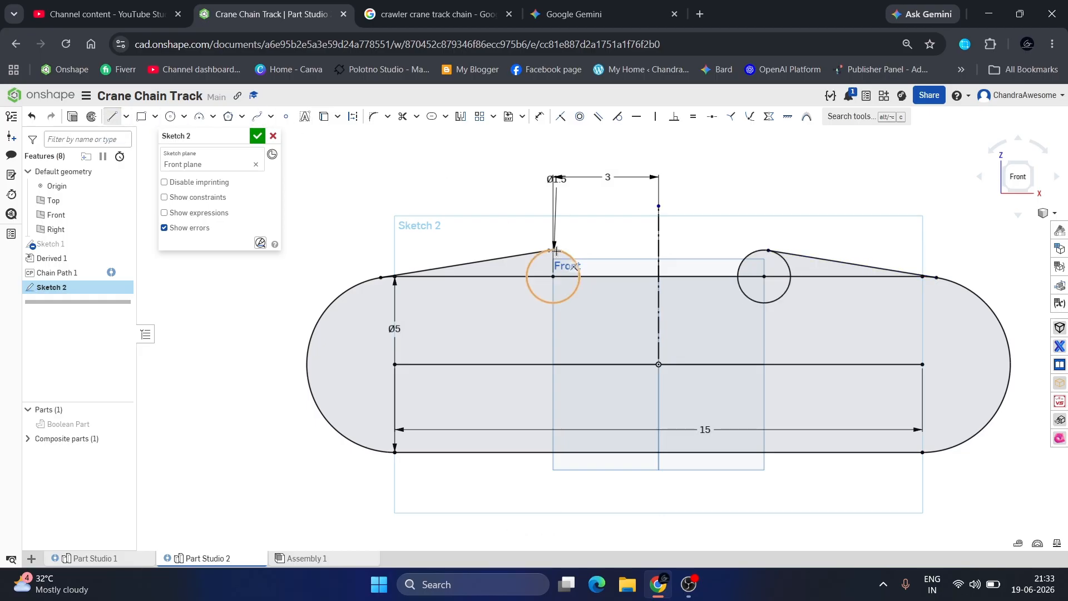
{"action": "left_click", "coordinate": [760, 250]}
{"action": "key", "text": "Escape"}
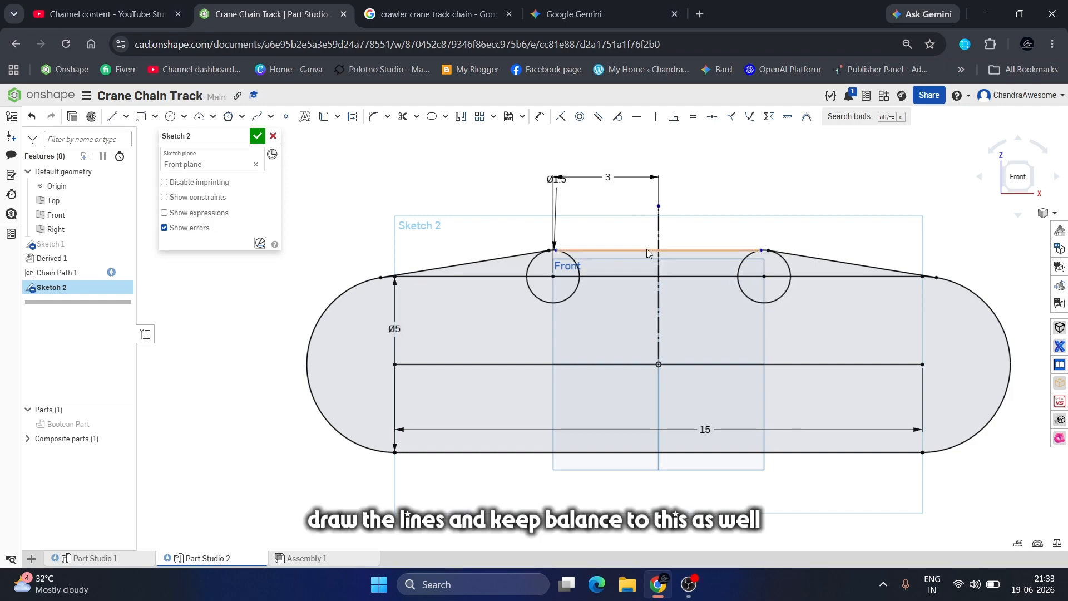
- Make the new line across the circle tops tangent to both the left and right circles
{"action": "left_click", "coordinate": [573, 256]}
{"action": "key", "text": "t"}
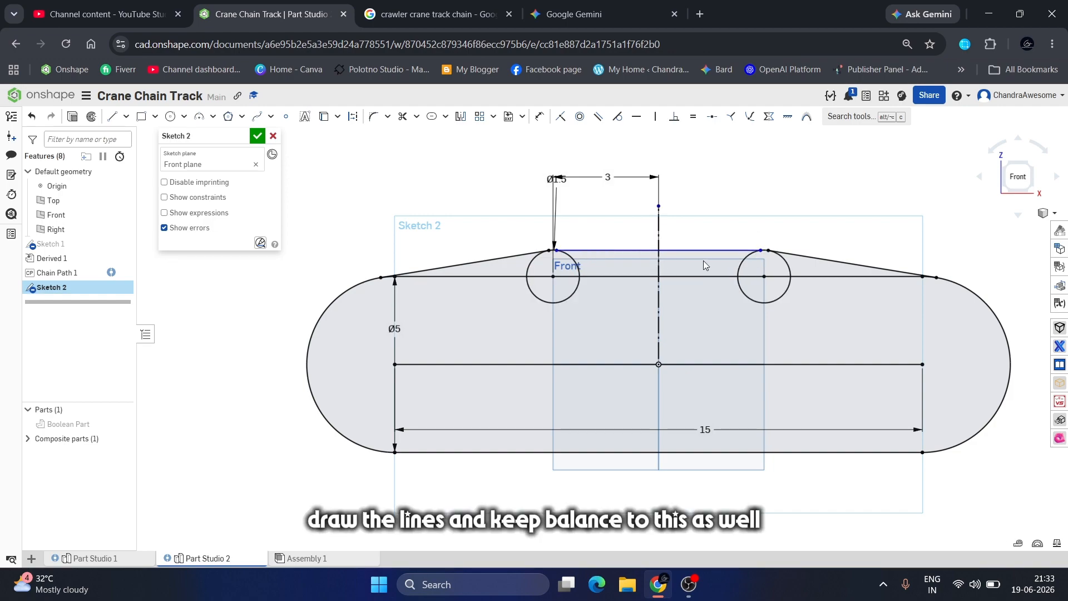
{"action": "left_click", "coordinate": [746, 259]}
{"action": "left_click", "coordinate": [746, 249]}
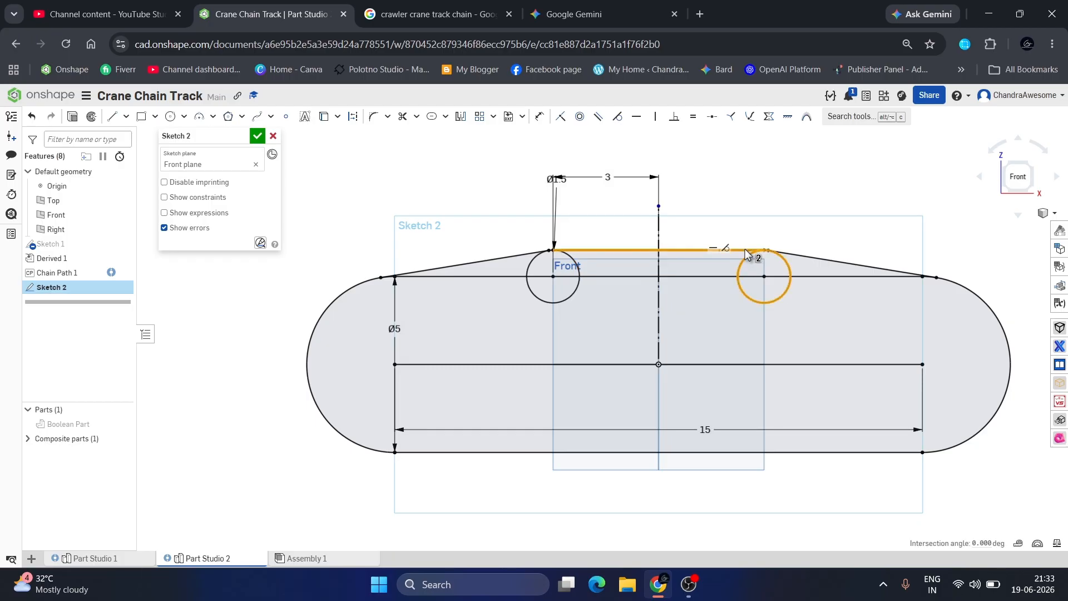
{"action": "key", "text": "t"}
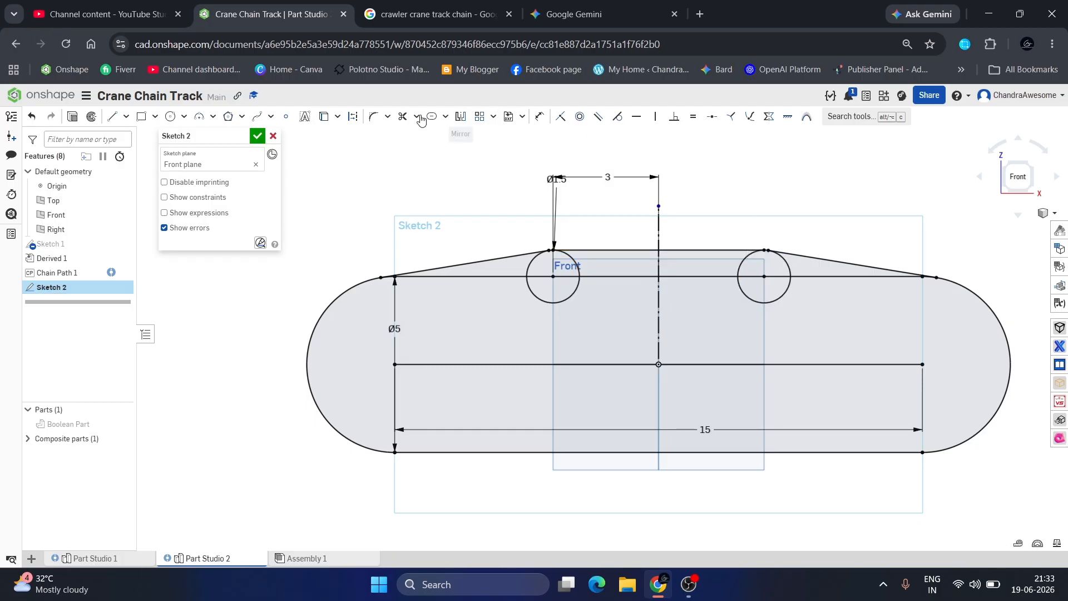
- Trim the slot's upper line outside both circles and from the left circle to the centerline, plus the leftover arc stub at the left end
{"action": "left_click", "coordinate": [402, 116]}
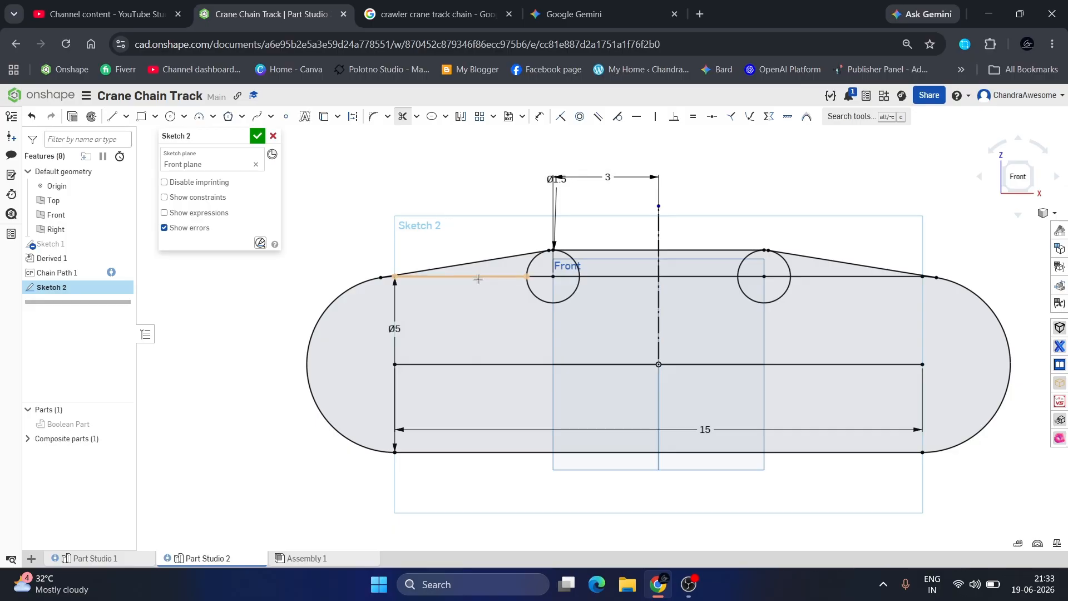
{"action": "left_click", "coordinate": [477, 279]}
{"action": "left_click", "coordinate": [630, 278]}
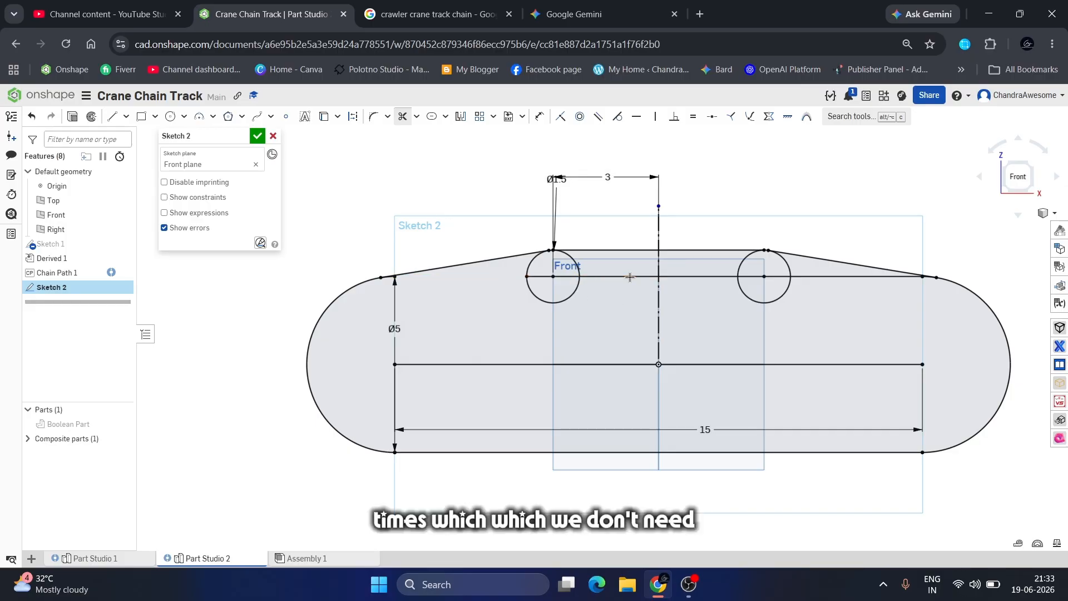
{"action": "left_click", "coordinate": [817, 277]}
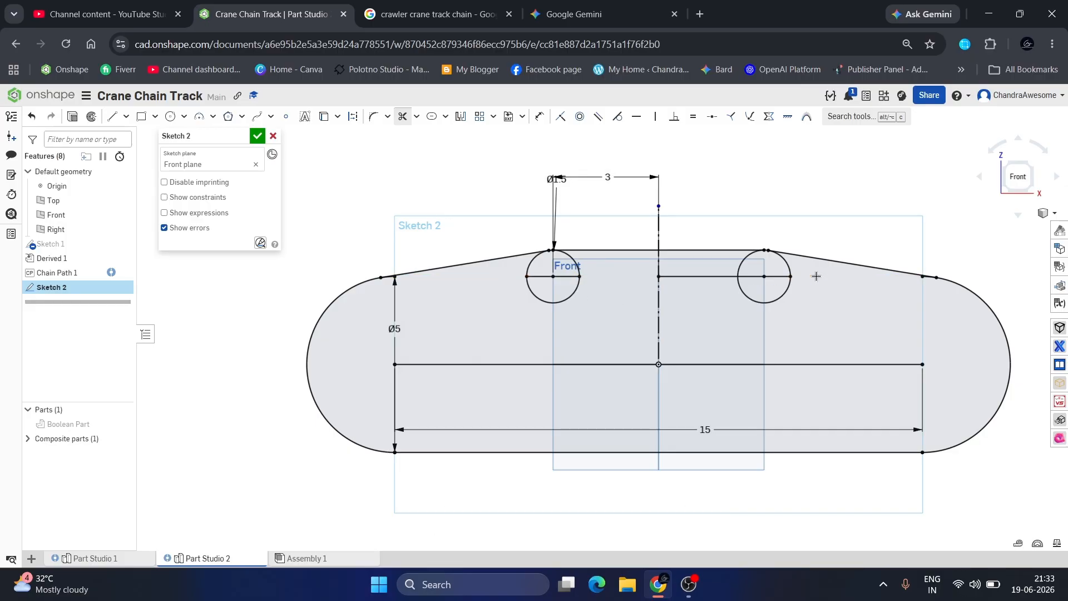
{"action": "scroll", "coordinate": [383, 285], "scroll_direction": "up", "scroll_amount": 8}
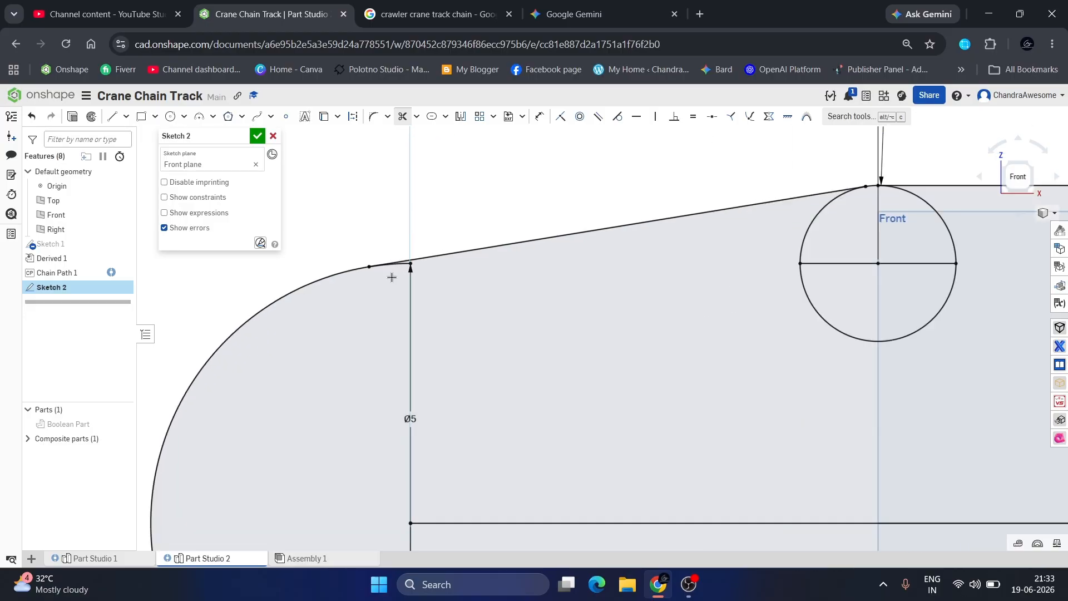
{"action": "left_click", "coordinate": [410, 255]}
{"action": "scroll", "coordinate": [410, 255], "scroll_direction": "down", "scroll_amount": 6}
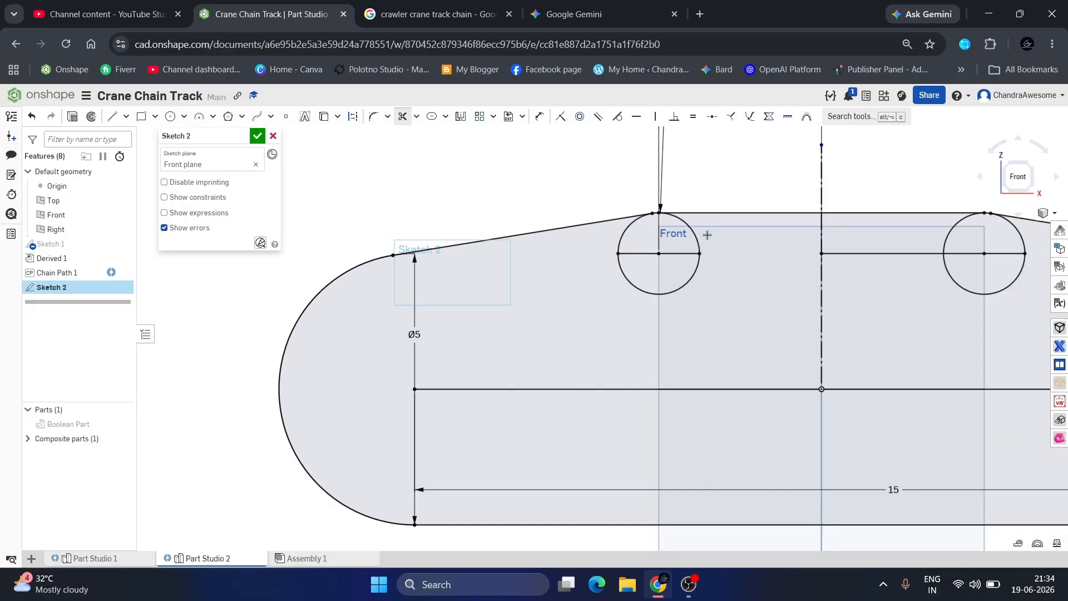
- Trim the upper side arcs of the left and right circles, leaving their lower halves below the path
{"action": "left_click", "coordinate": [634, 227]}
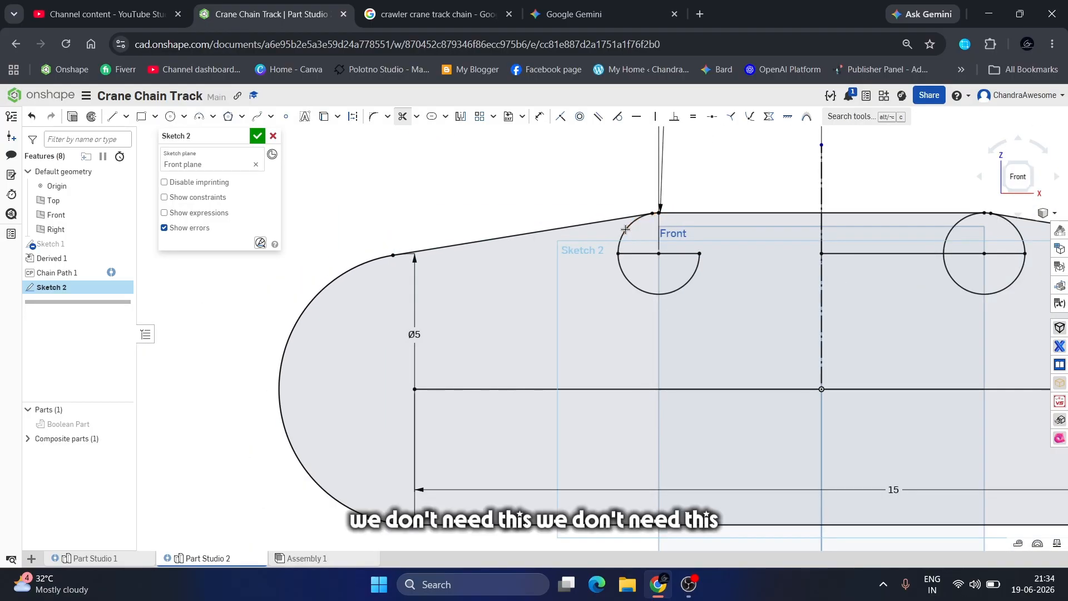
{"action": "scroll", "coordinate": [523, 265], "scroll_direction": "up", "scroll_amount": 3}
{"action": "scroll", "coordinate": [573, 275], "scroll_direction": "down", "scroll_amount": 3}
{"action": "scroll", "coordinate": [996, 247], "scroll_direction": "down", "scroll_amount": 3}
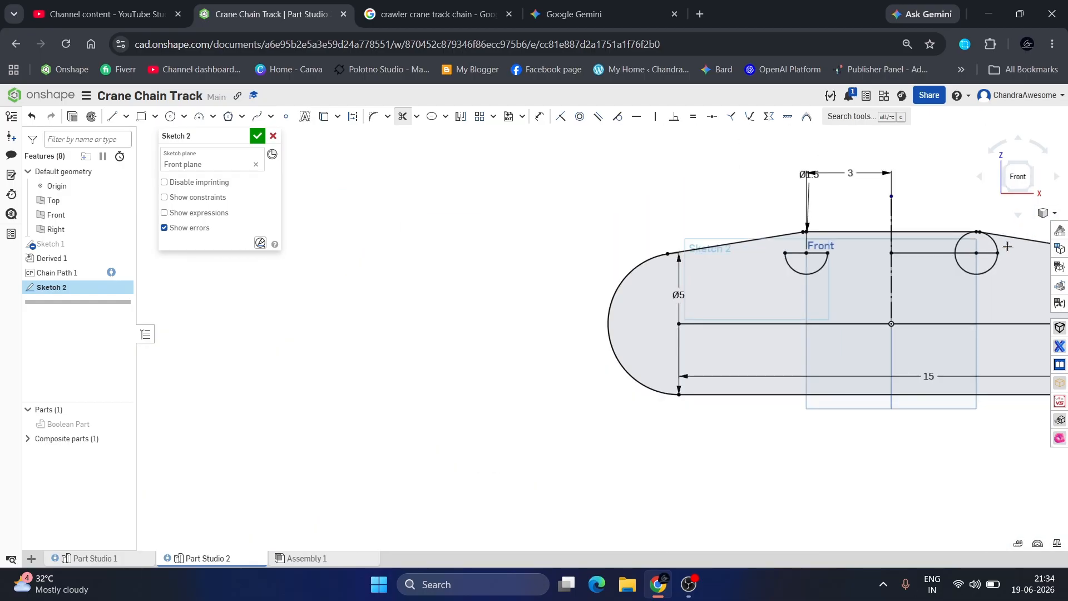
{"action": "scroll", "coordinate": [1001, 246], "scroll_direction": "up", "scroll_amount": 6}
{"action": "left_click", "coordinate": [953, 236]}
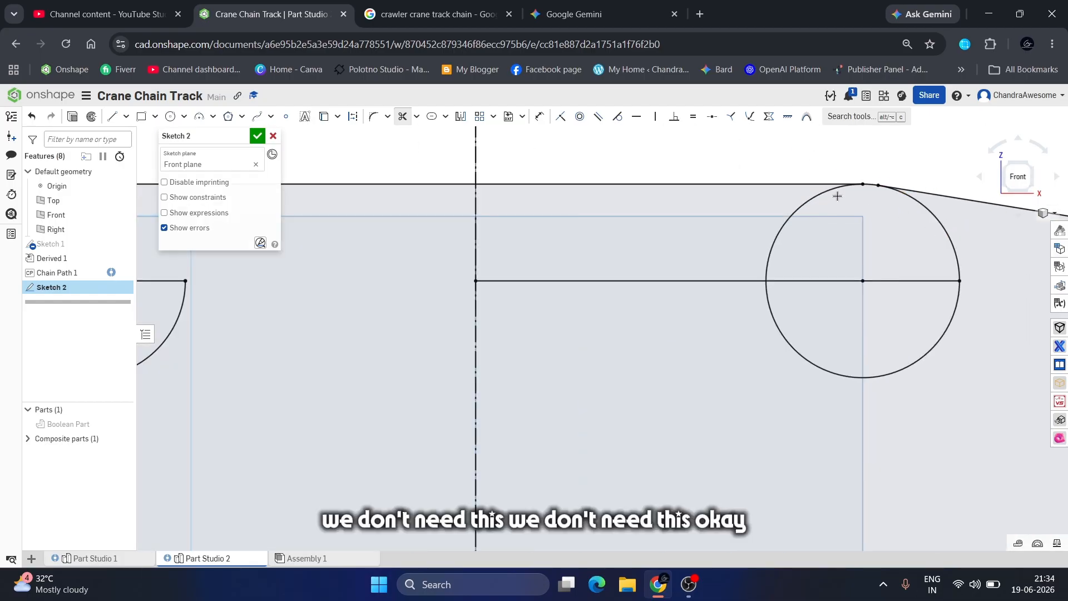
{"action": "scroll", "coordinate": [698, 258], "scroll_direction": "down", "scroll_amount": 5}
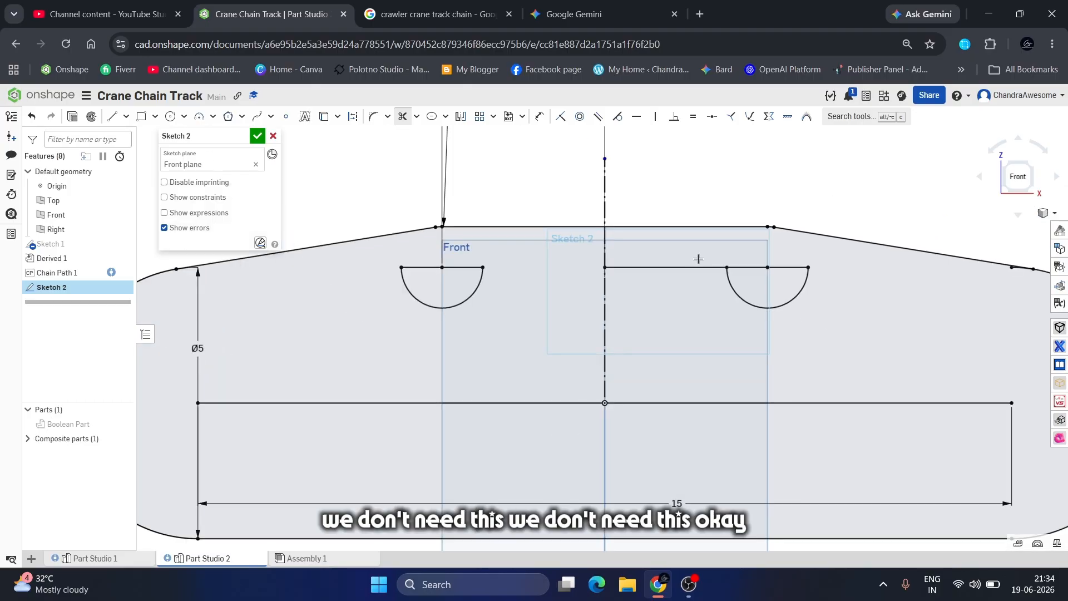
{"action": "scroll", "coordinate": [587, 318], "scroll_direction": "up", "scroll_amount": 2}
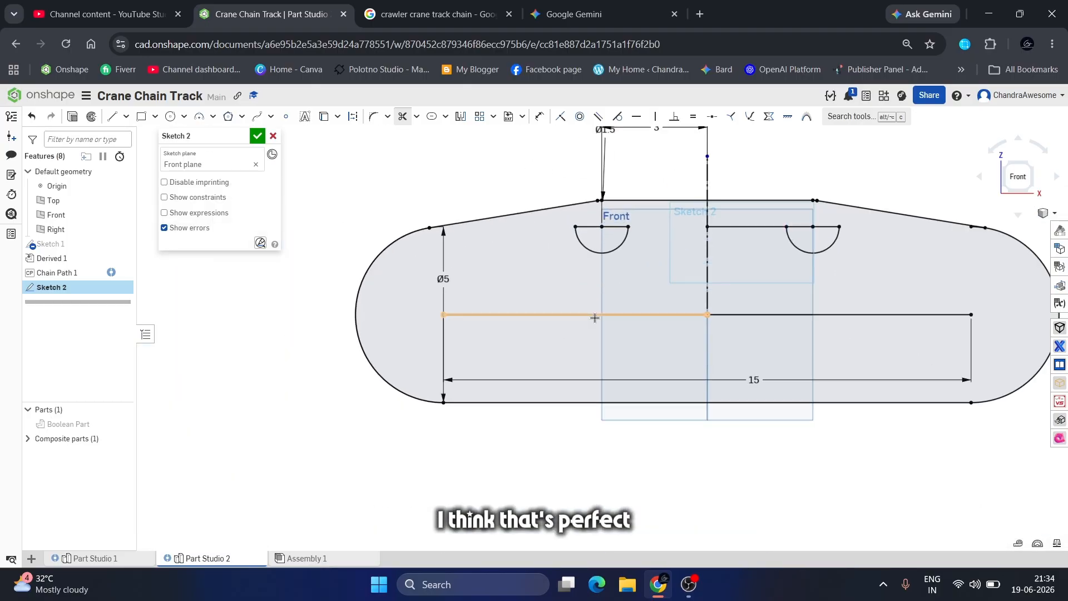
{"action": "scroll", "coordinate": [649, 367], "scroll_direction": "down", "scroll_amount": 2}
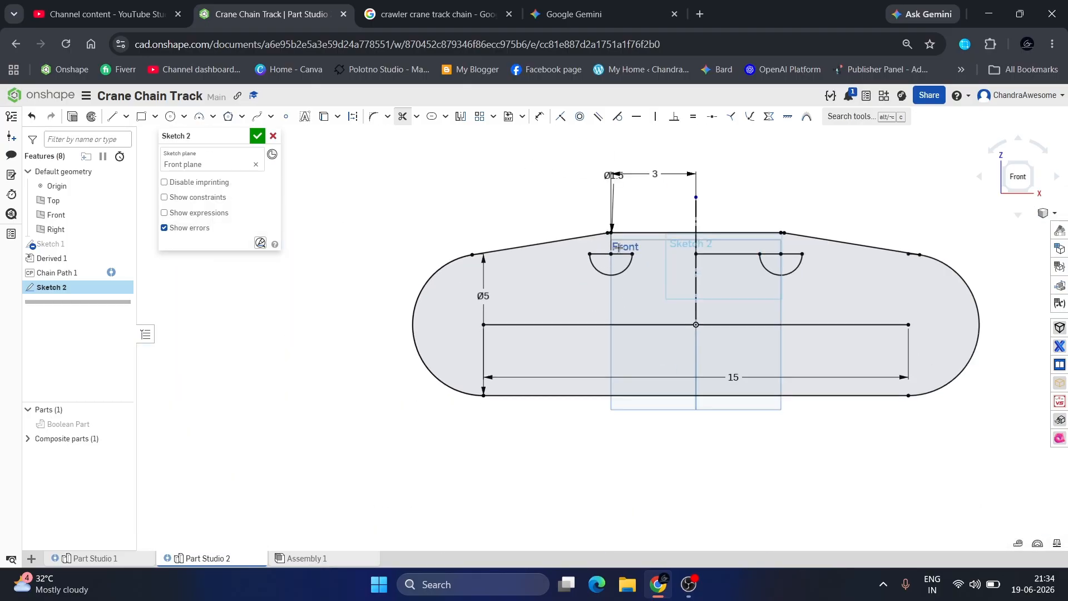
{"action": "scroll", "coordinate": [619, 248], "scroll_direction": "up", "scroll_amount": 2}
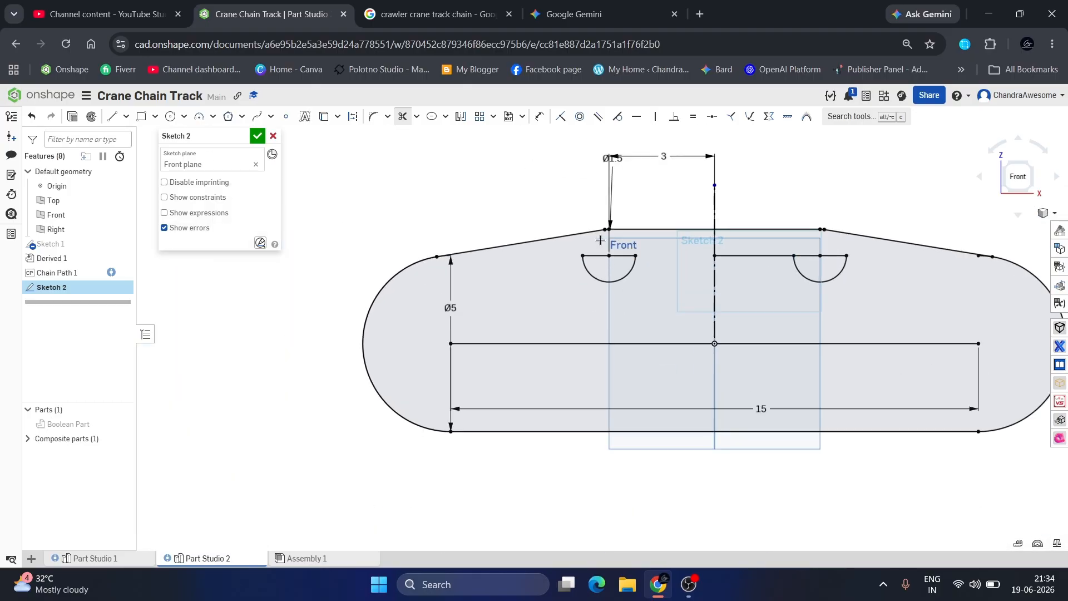
- Set the slot's centre-to-centre length to 20 in
{"action": "double_click", "coordinate": [762, 409]}
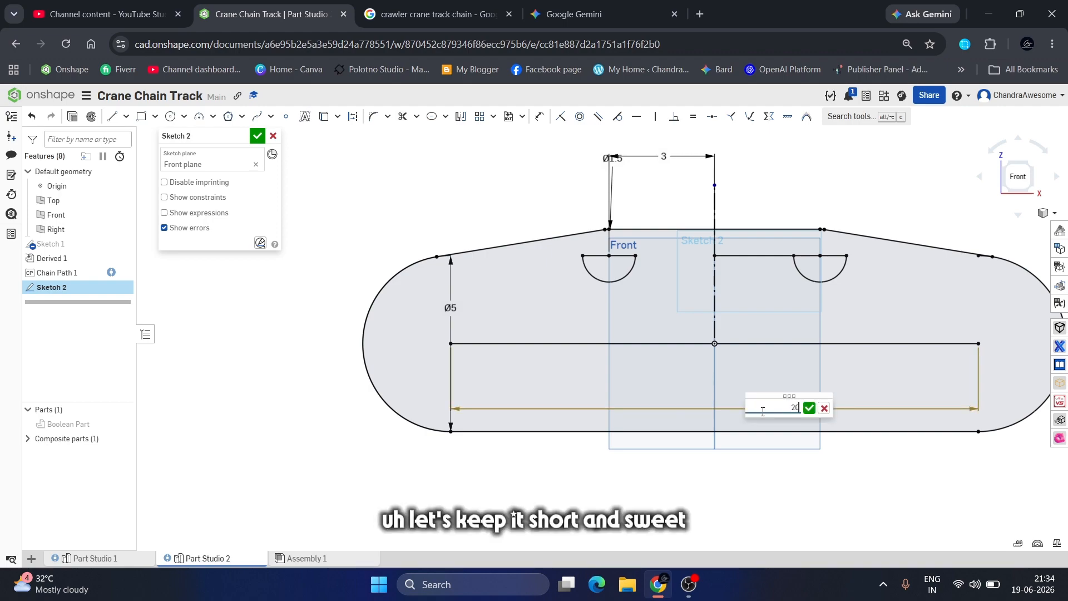
{"action": "key", "text": "Return"}
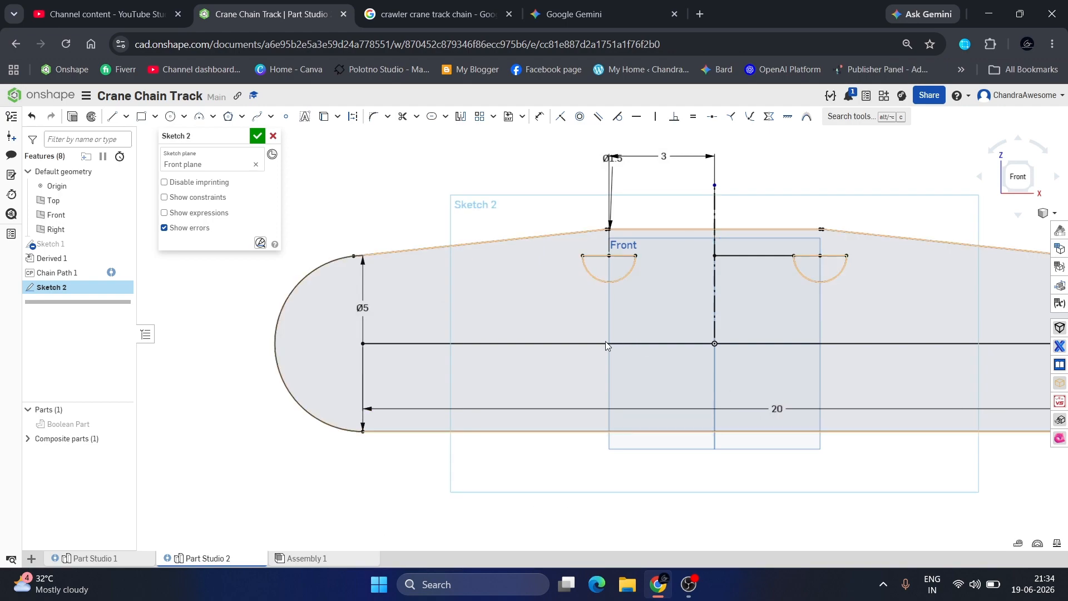
{"action": "key", "text": "f"}
- Move the left circle's diameter dimension clear of the 3 in dimension and set the diameter to 2 in
{"action": "scroll", "coordinate": [586, 275], "scroll_direction": "up", "scroll_amount": 5}
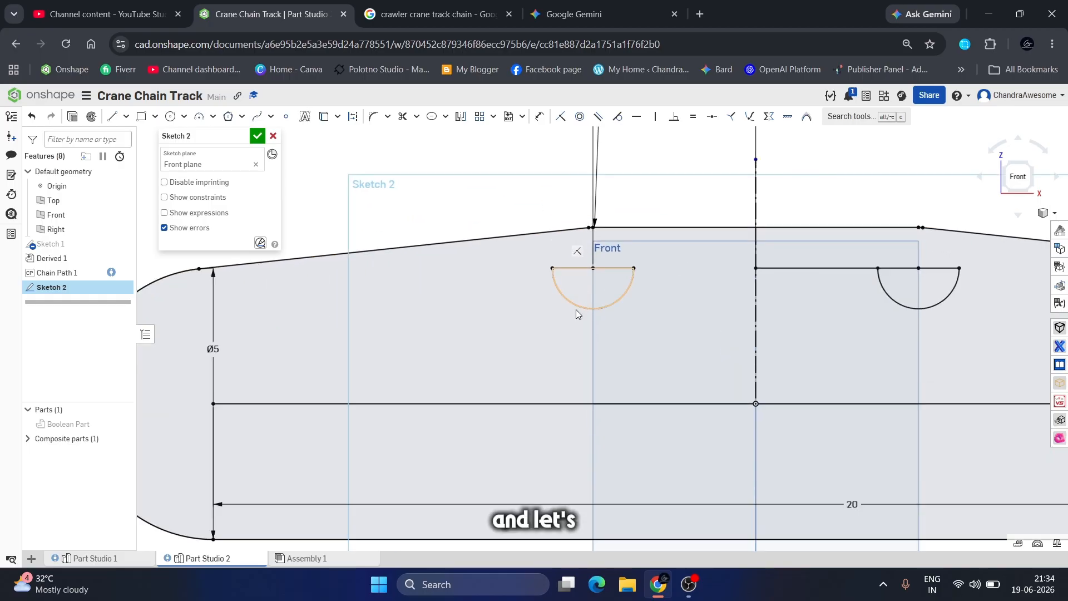
{"action": "scroll", "coordinate": [576, 309], "scroll_direction": "down", "scroll_amount": 3}
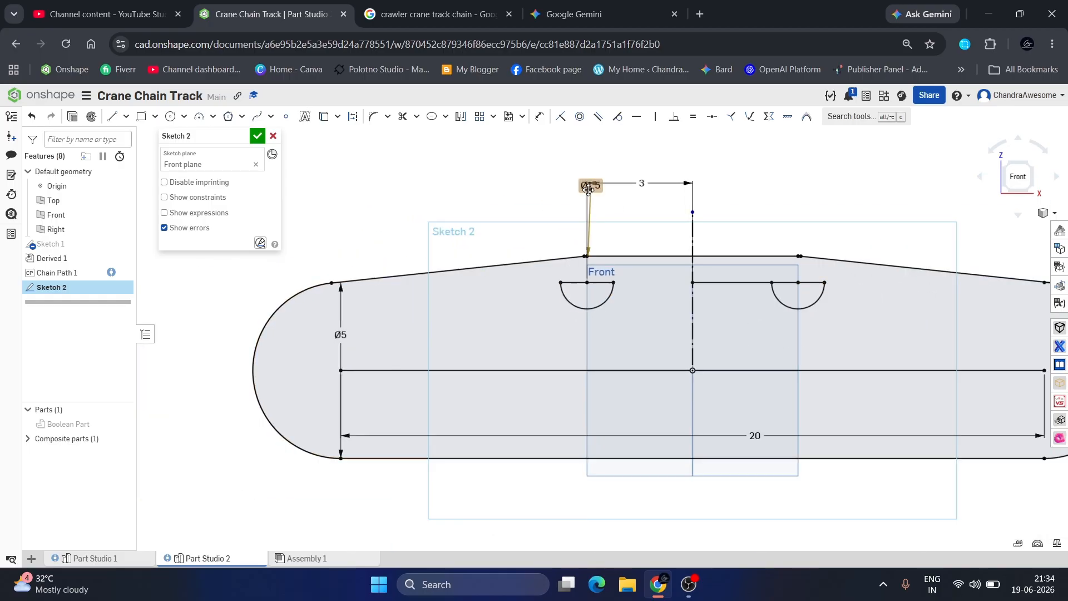
{"action": "left_click_drag", "start_coordinate": [591, 186], "coordinate": [541, 194]}
{"action": "double_click", "coordinate": [541, 195]}
{"action": "type", "text": "2"}
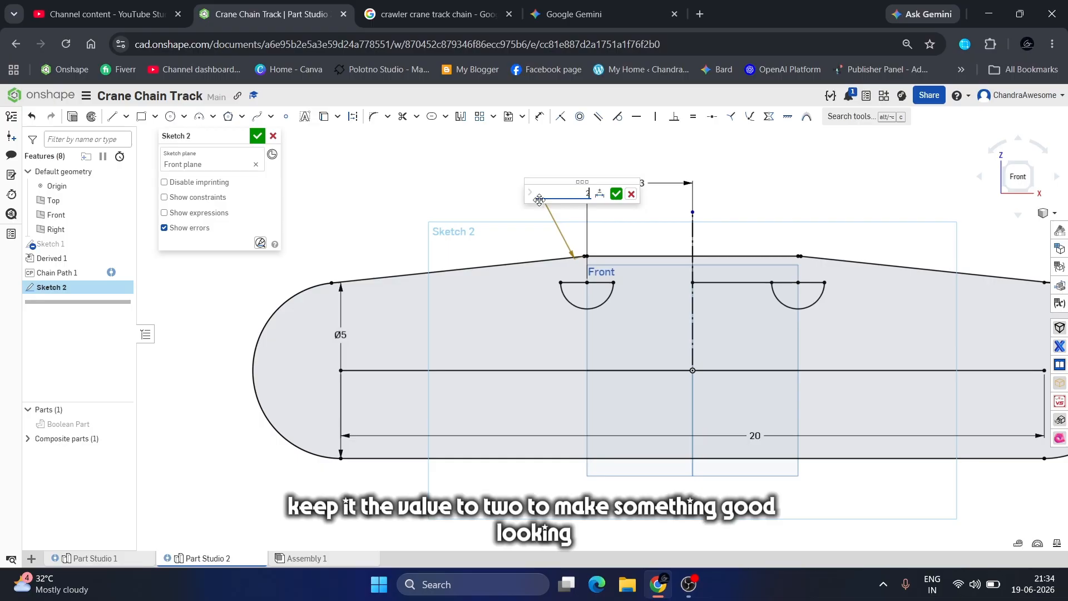
{"action": "key", "text": "Return"}
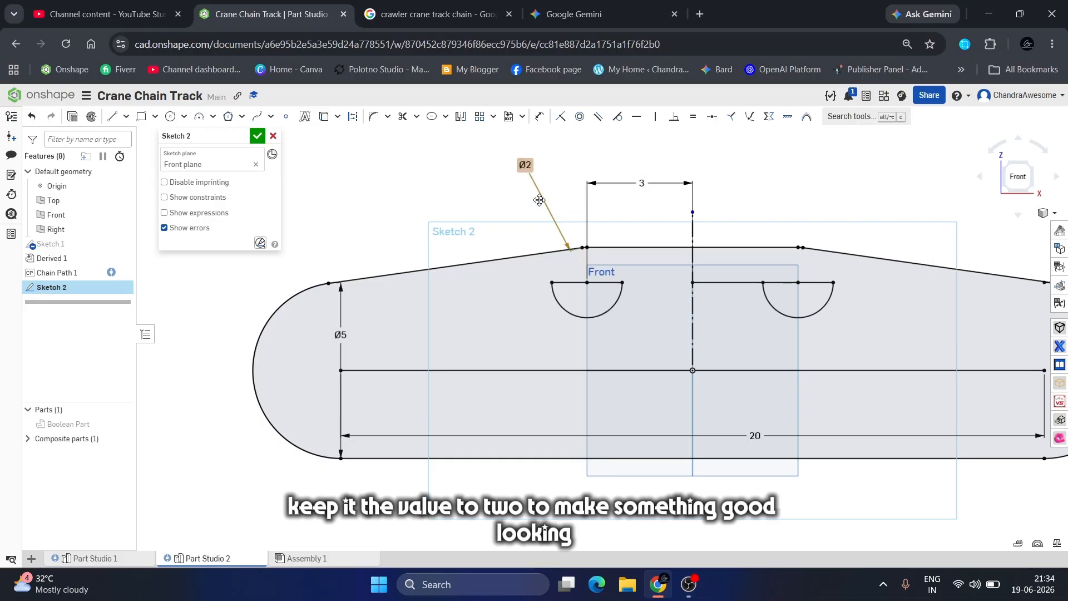
- Accept the completed track path sketch and leave sketch editing
{"action": "scroll", "coordinate": [510, 395], "scroll_direction": "down", "scroll_amount": 3}
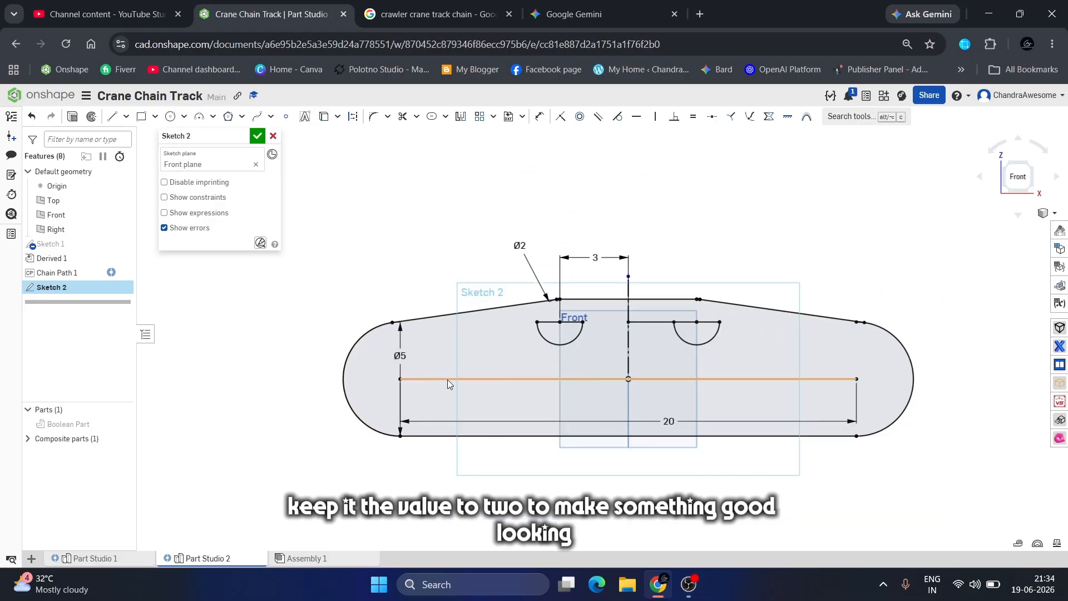
{"action": "right_click_drag", "start_coordinate": [470, 266], "coordinate": [480, 284]}
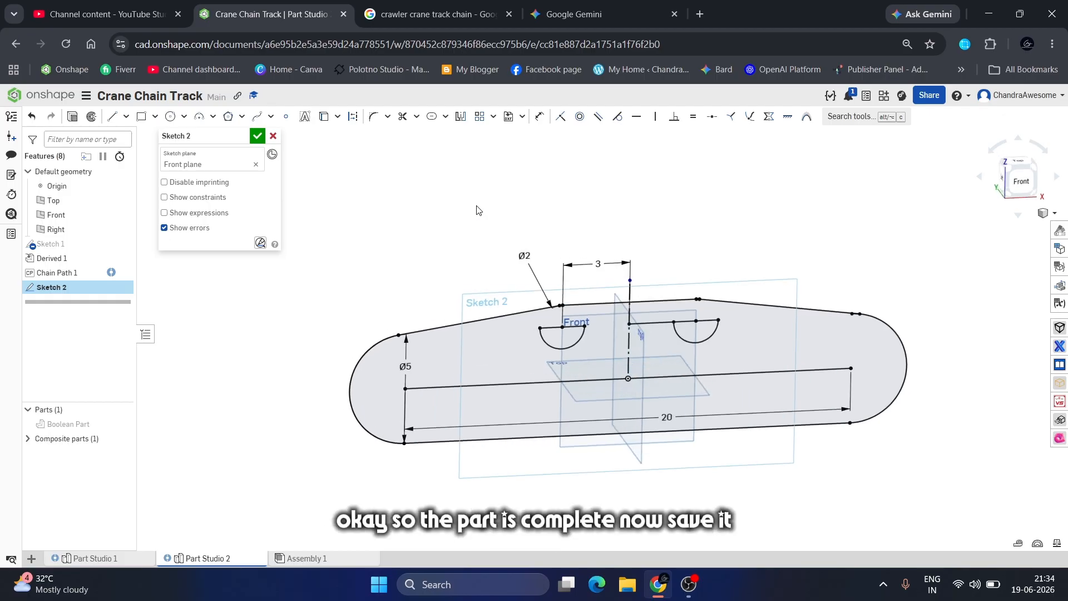
{"action": "left_click", "coordinate": [257, 137]}
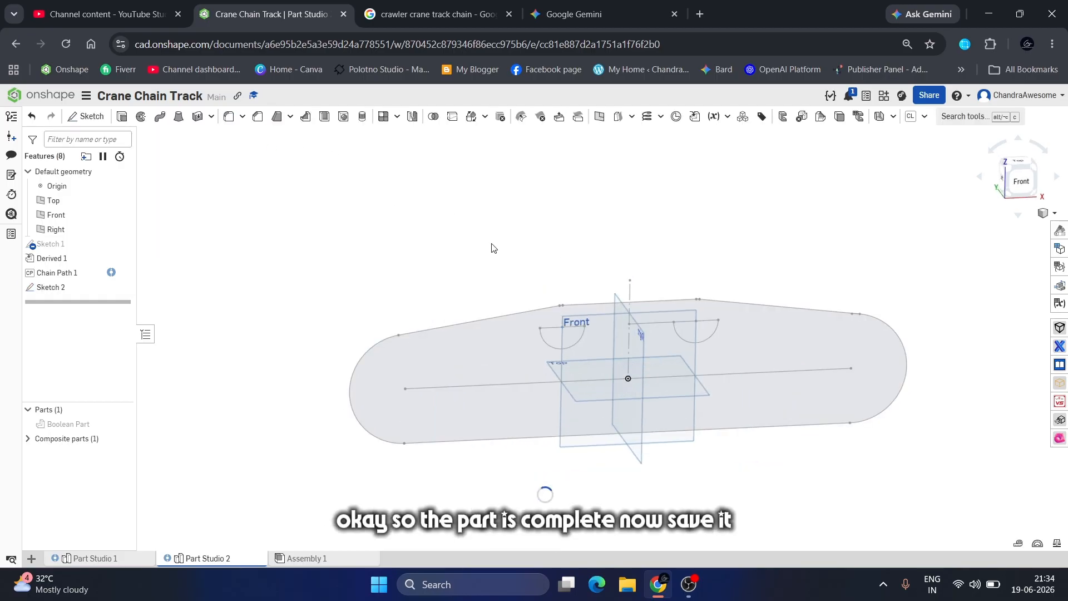
- Show the Boolean Part and start a new Chain Path feature
{"action": "left_click", "coordinate": [123, 424]}
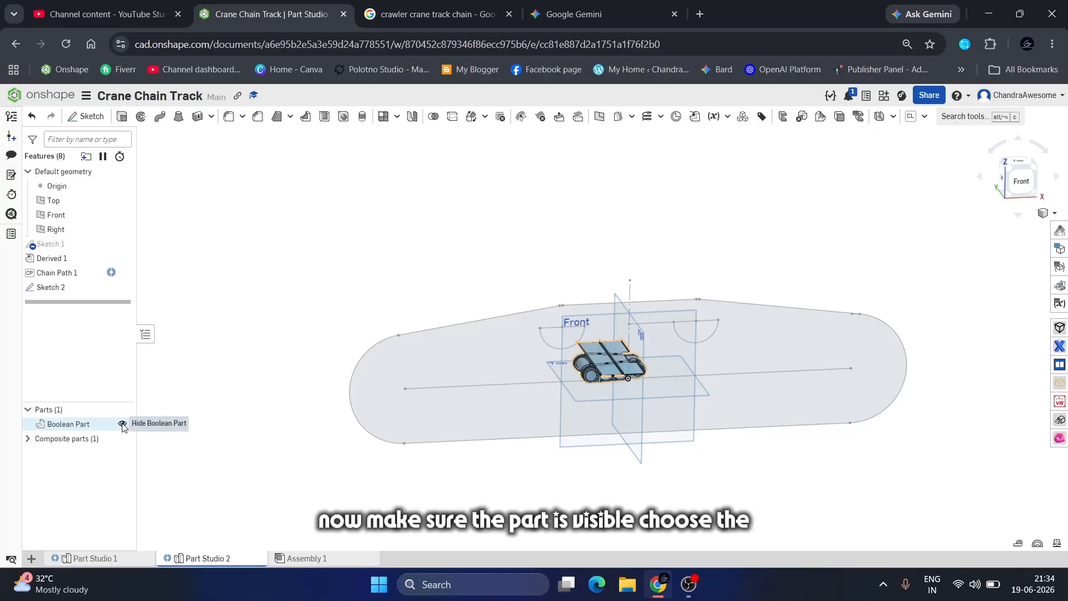
{"action": "left_click", "coordinate": [924, 117]}
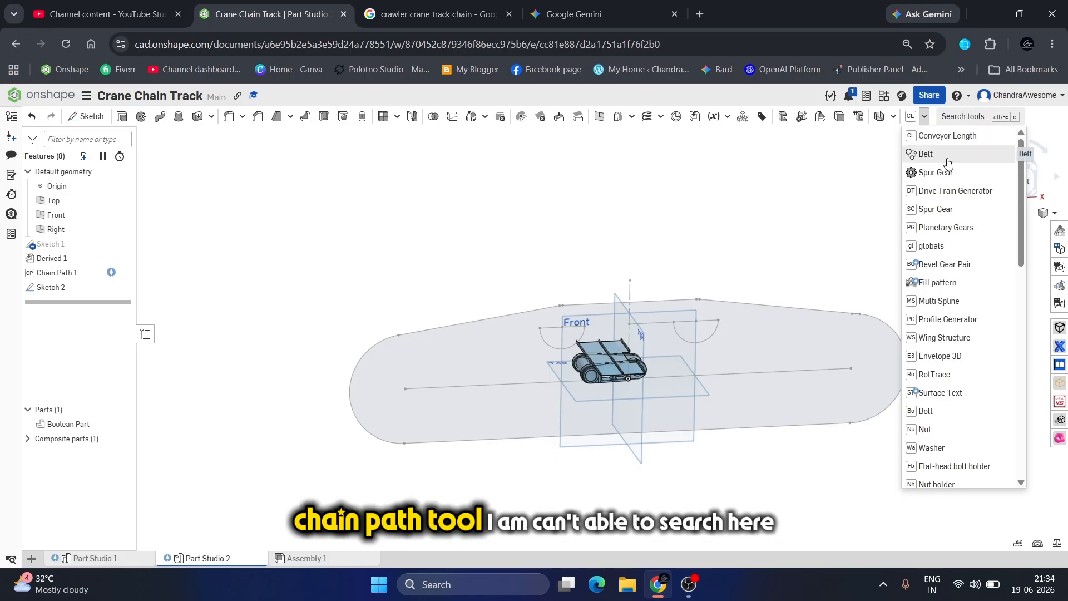
{"action": "left_click", "coordinate": [952, 117]}
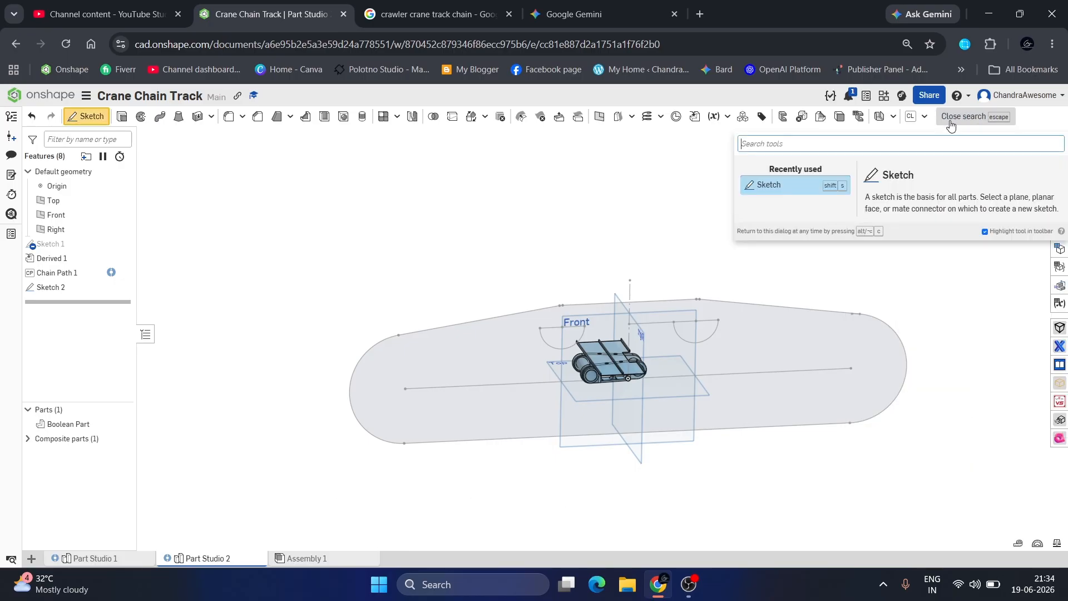
{"action": "type", "text": "chau"}
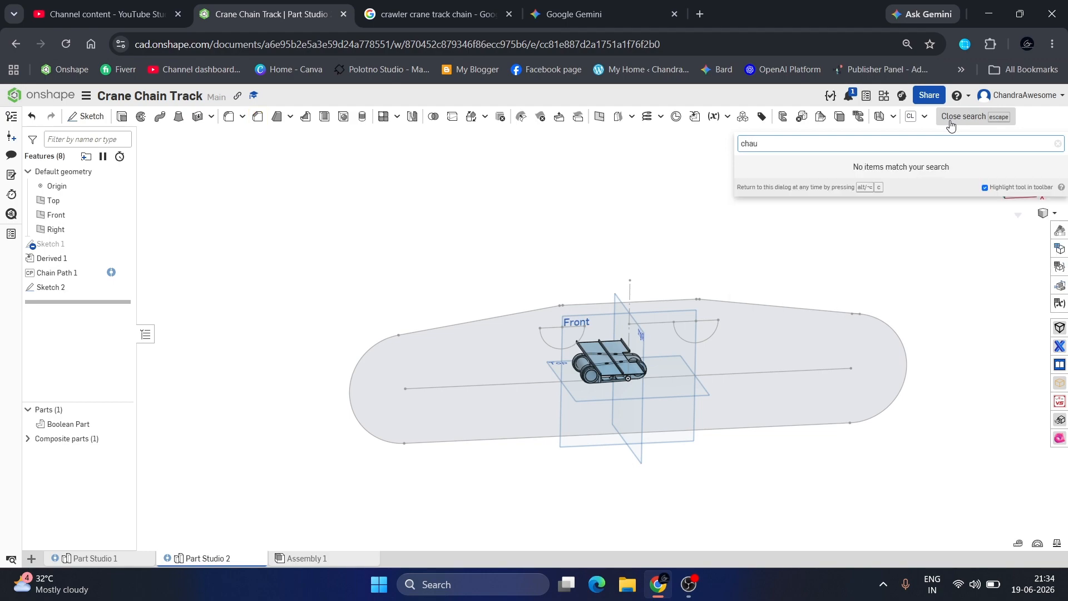
{"action": "key", "text": "BackSpace"}
{"action": "type", "text": "i"}
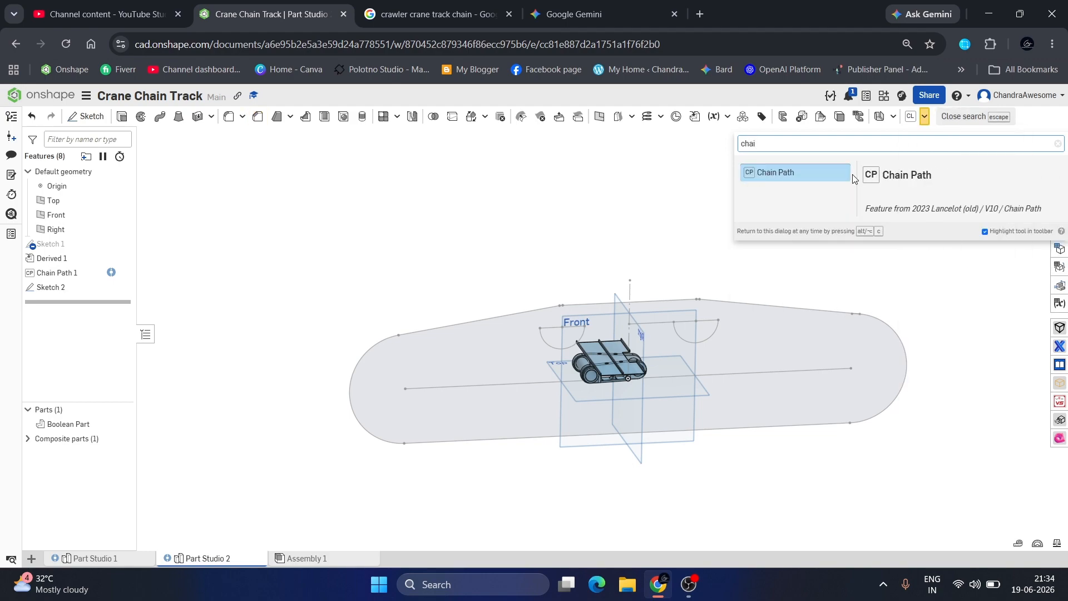
{"action": "left_click", "coordinate": [792, 173]}
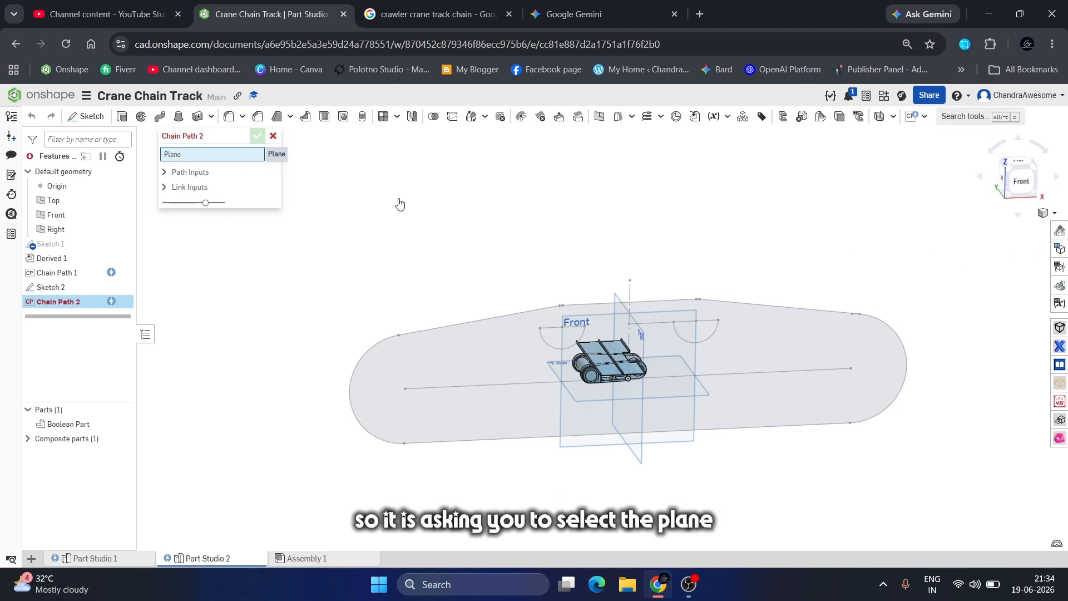
- Place the chain path on the Front plane and choose a custom path as its path input
{"action": "left_click", "coordinate": [587, 443]}
{"action": "left_click", "coordinate": [187, 184]}
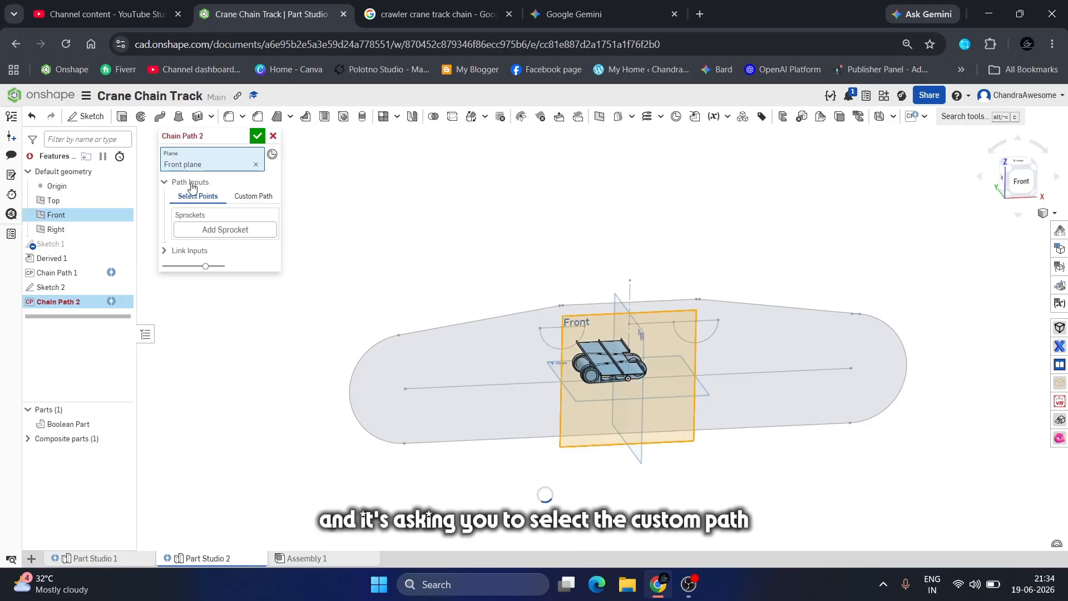
{"action": "left_click", "coordinate": [251, 201]}
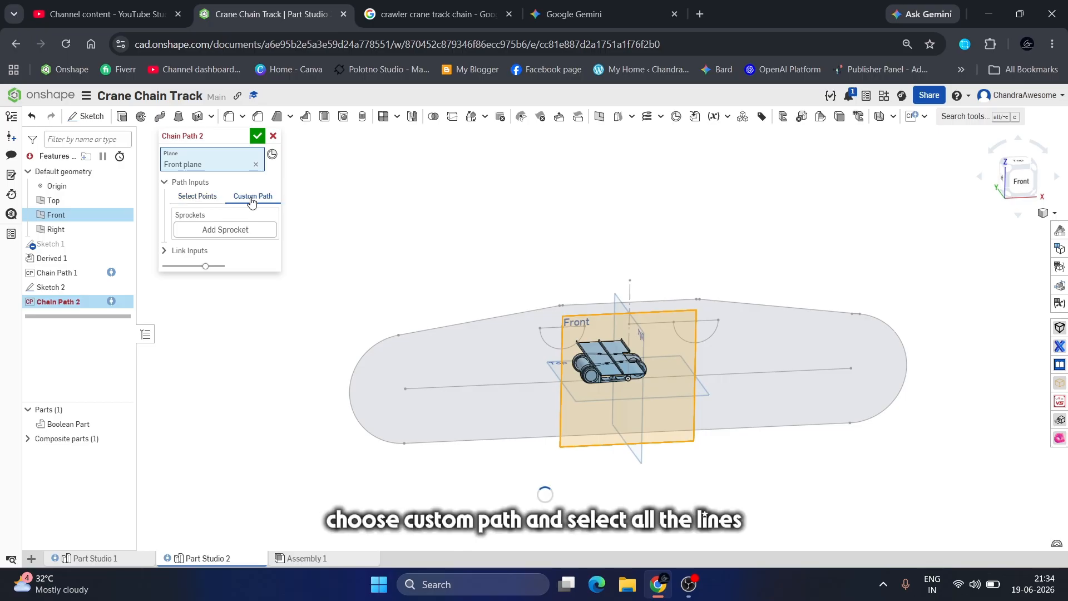
- Select the two sloped lines, the straight upper line and the two small arcs between them as path edges
{"action": "left_click", "coordinate": [519, 313]}
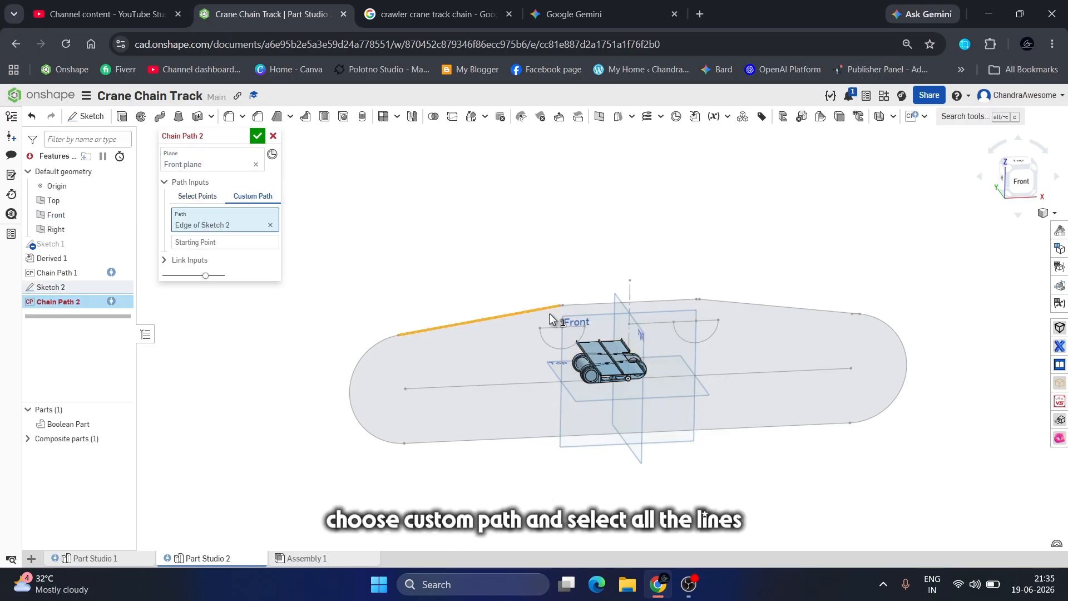
{"action": "scroll", "coordinate": [556, 310], "scroll_direction": "up", "scroll_amount": 3}
{"action": "scroll", "coordinate": [559, 306], "scroll_direction": "up", "scroll_amount": 5}
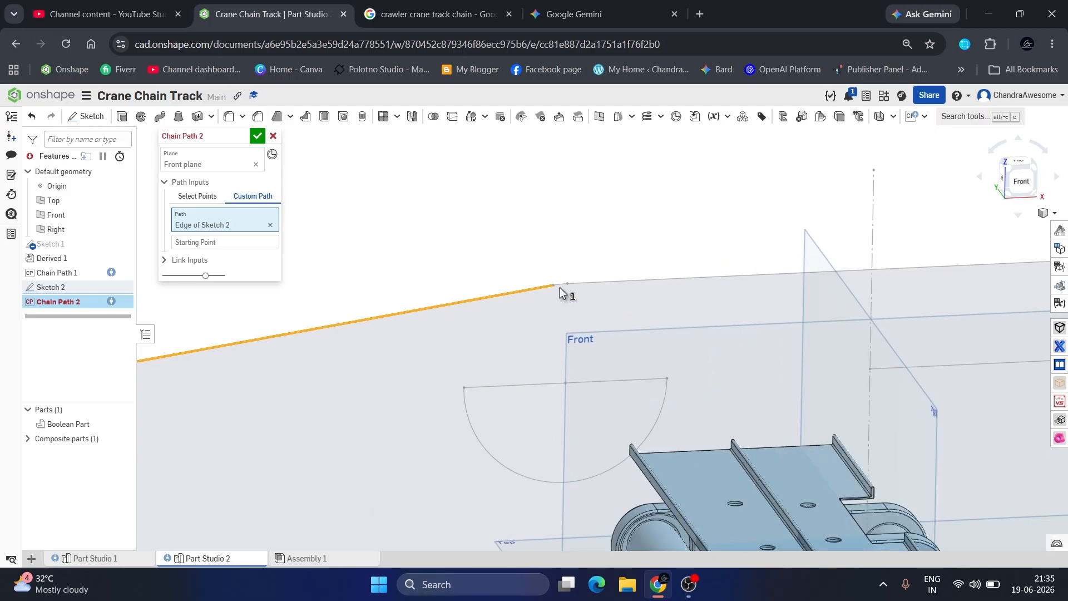
{"action": "left_click", "coordinate": [560, 286]}
{"action": "left_click", "coordinate": [580, 284]}
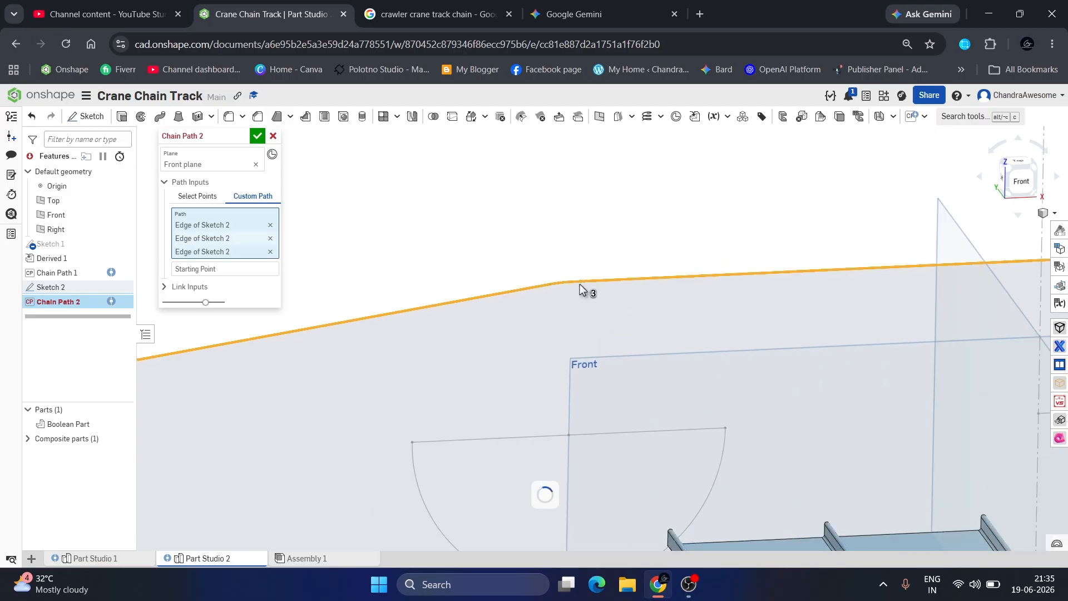
{"action": "scroll", "coordinate": [580, 284], "scroll_direction": "down", "scroll_amount": 8}
{"action": "scroll", "coordinate": [579, 284], "scroll_direction": "down", "scroll_amount": 3}
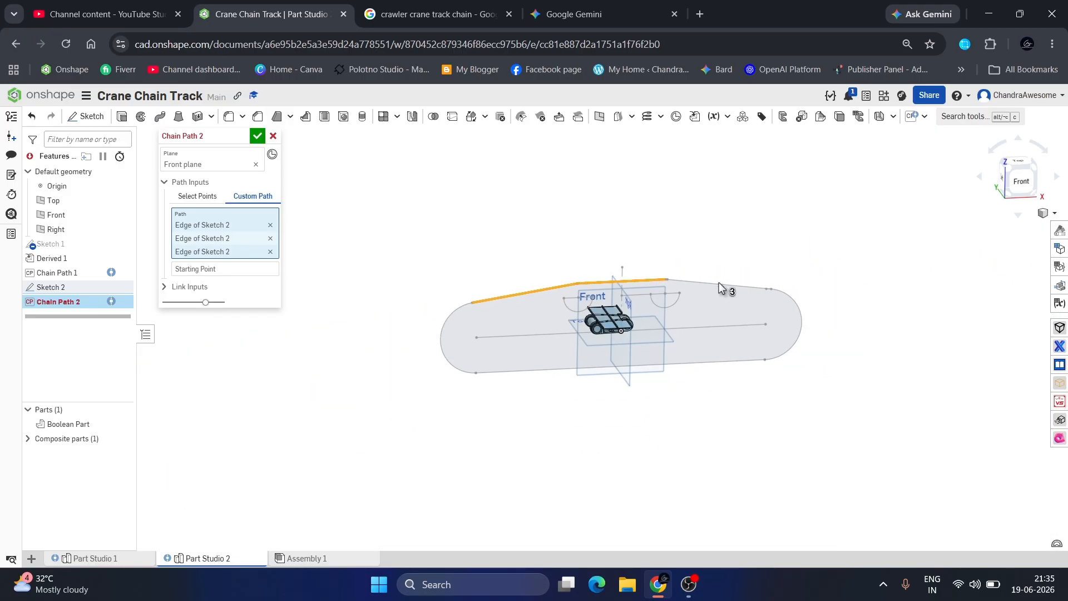
{"action": "left_click", "coordinate": [699, 284]}
{"action": "scroll", "coordinate": [688, 283], "scroll_direction": "up", "scroll_amount": 5}
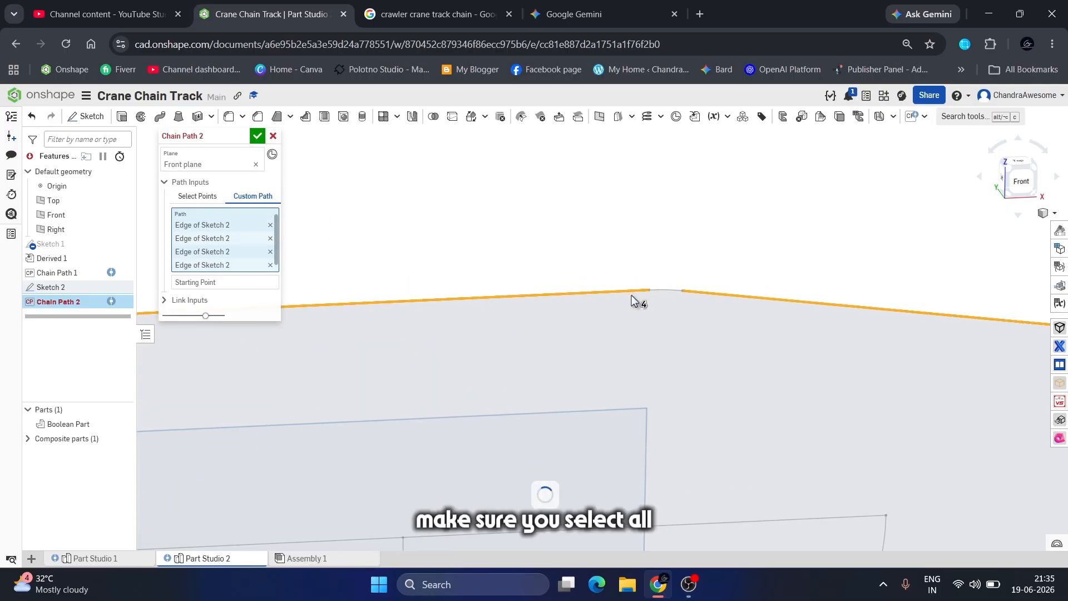
{"action": "left_click", "coordinate": [663, 289]}
{"action": "scroll", "coordinate": [697, 228], "scroll_direction": "down", "scroll_amount": 8}
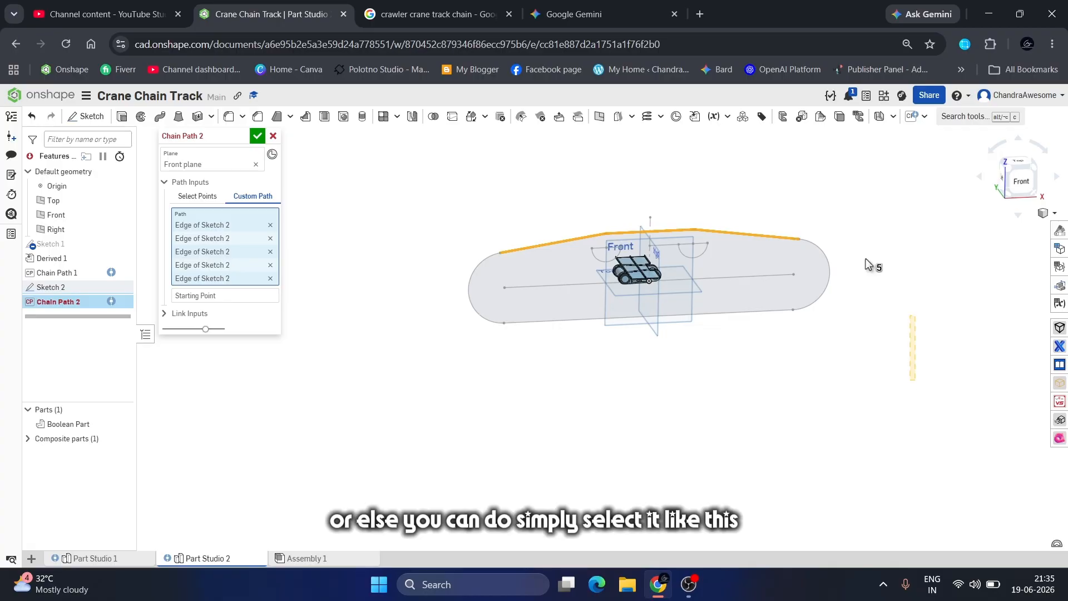
- Try to select the whole track outline at once as the path, and clear the path selection
{"action": "left_click_drag", "start_coordinate": [866, 258], "coordinate": [413, 150]}
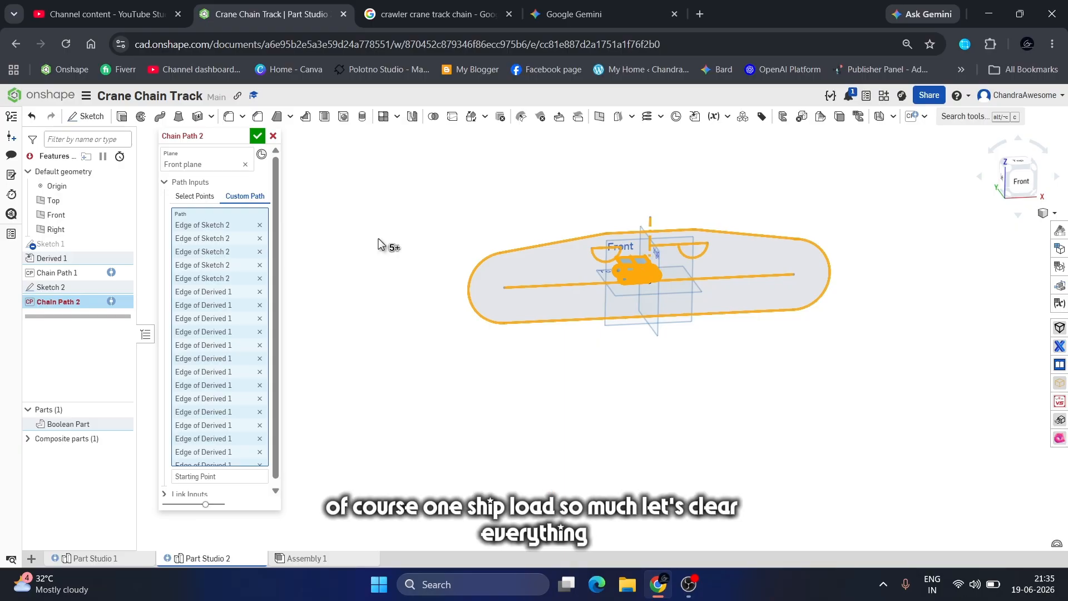
{"action": "right_click", "coordinate": [234, 229]}
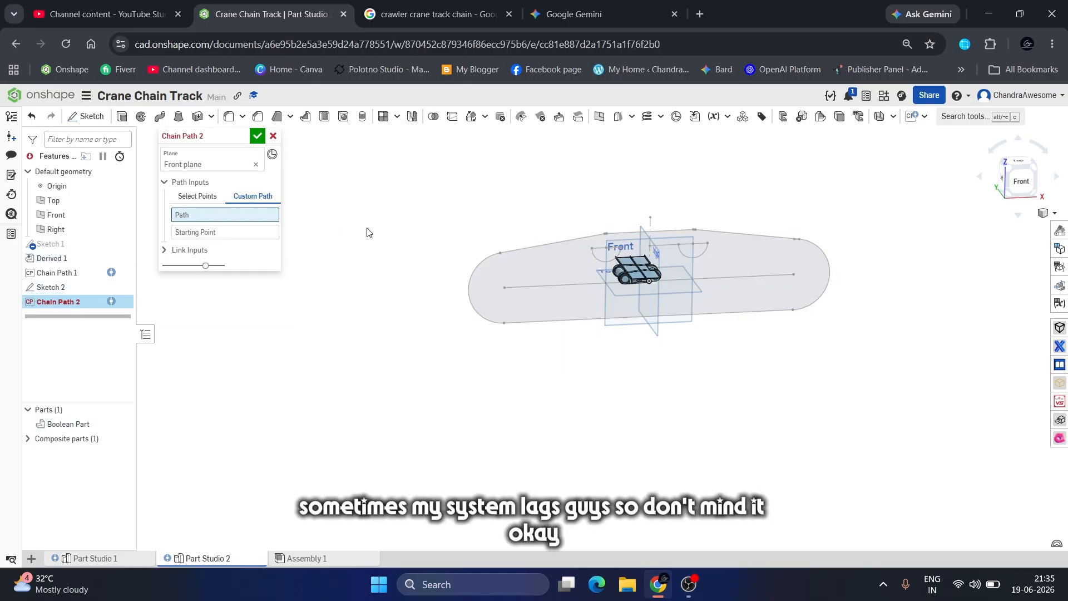
- Pick the track's five upper edges again one by one, including both small connecting arcs, for the custom path
{"action": "scroll", "coordinate": [611, 230], "scroll_direction": "up", "scroll_amount": 5}
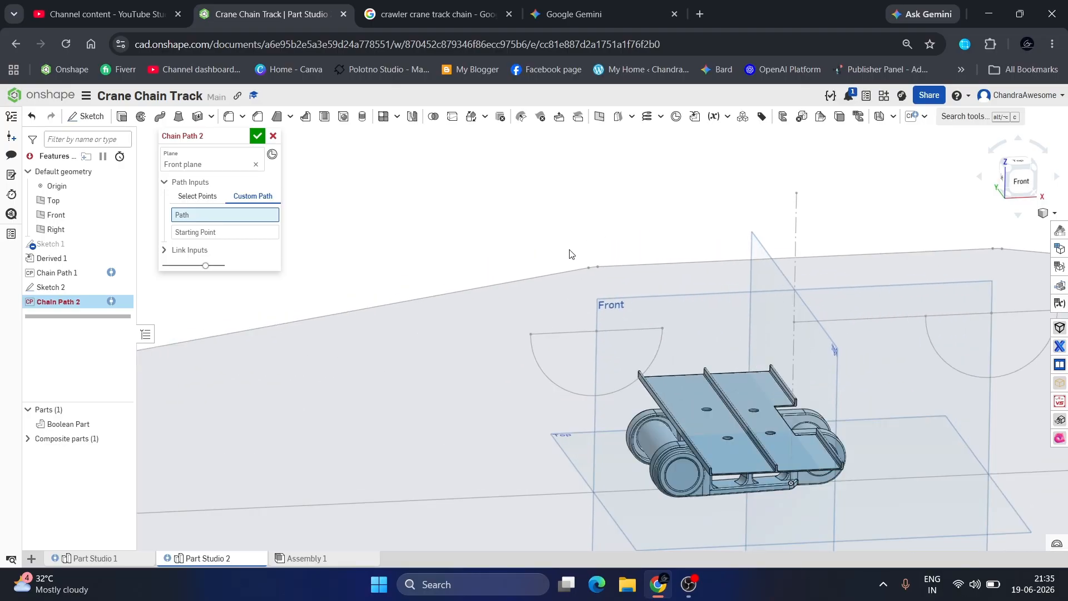
{"action": "left_click", "coordinate": [535, 294]}
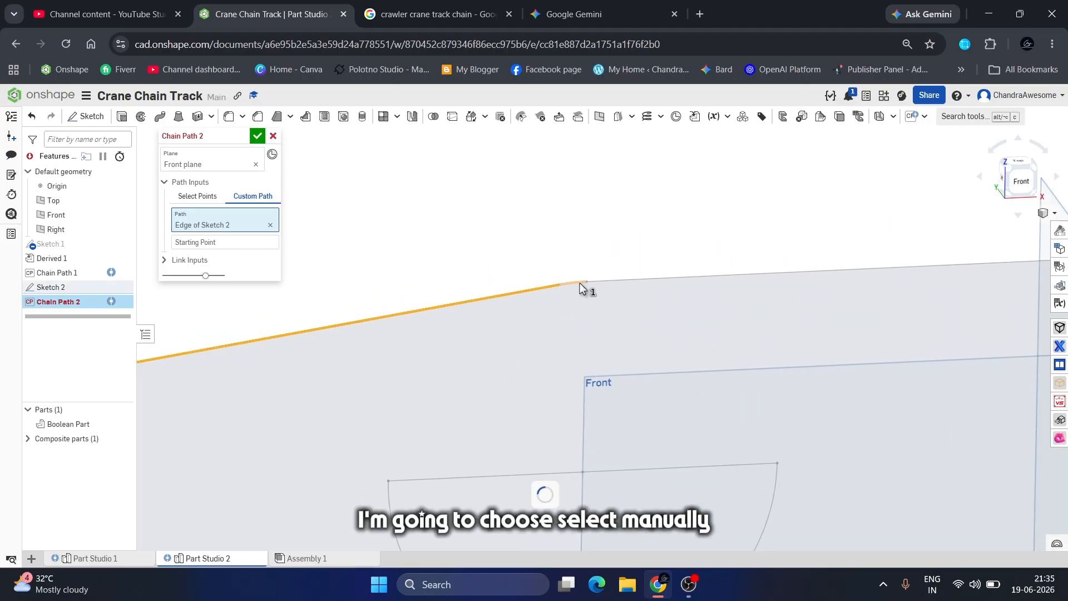
{"action": "left_click", "coordinate": [579, 282]}
{"action": "left_click", "coordinate": [600, 283]}
{"action": "scroll", "coordinate": [536, 248], "scroll_direction": "down", "scroll_amount": 2}
{"action": "scroll", "coordinate": [535, 248], "scroll_direction": "down", "scroll_amount": 3}
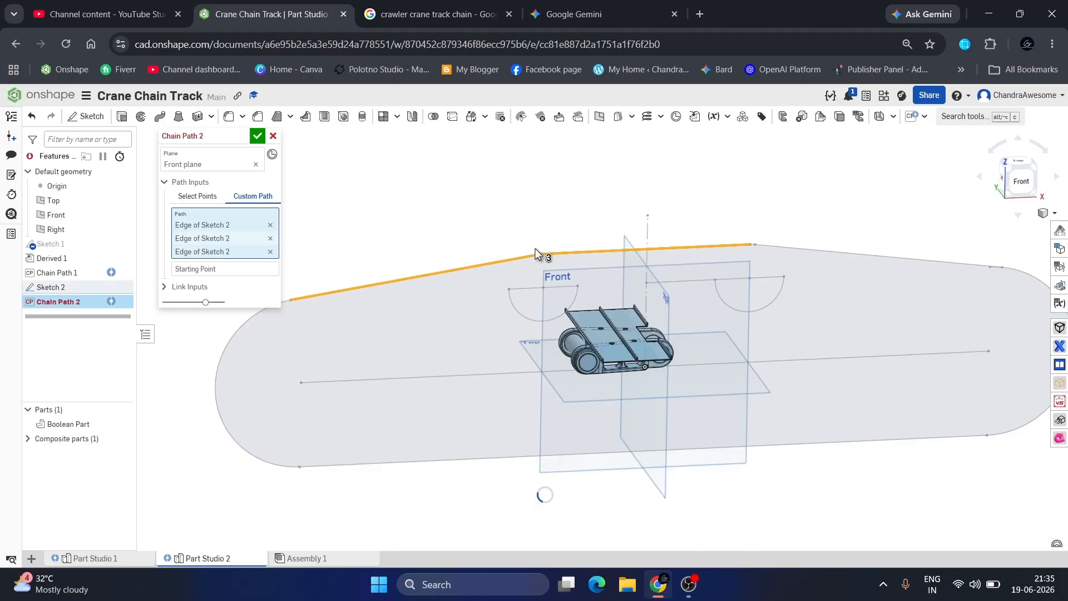
{"action": "scroll", "coordinate": [776, 259], "scroll_direction": "up", "scroll_amount": 5}
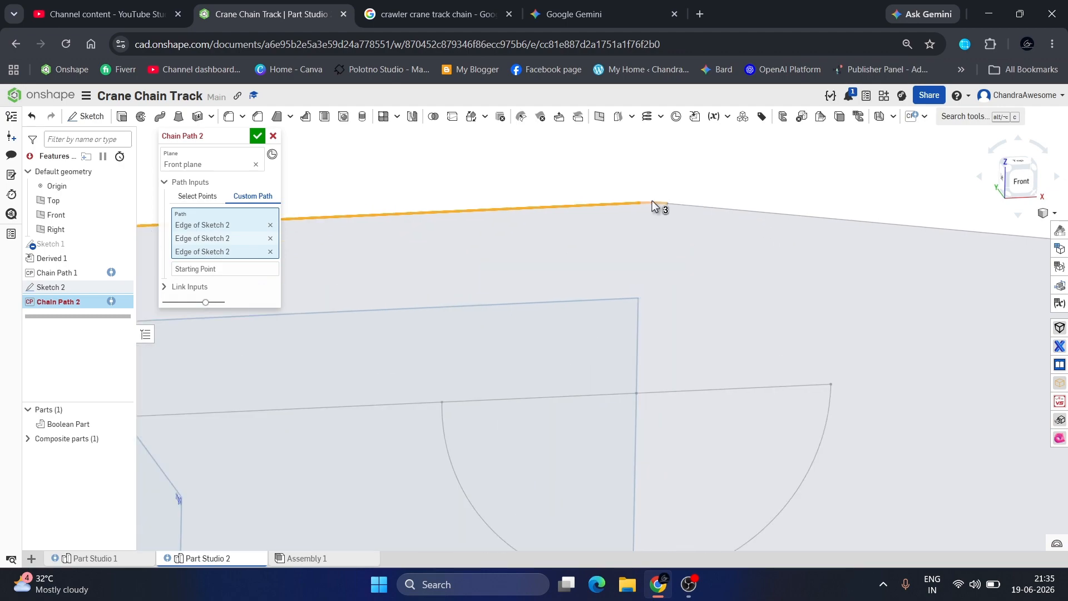
{"action": "left_click", "coordinate": [652, 205]}
{"action": "left_click", "coordinate": [694, 213]}
{"action": "scroll", "coordinate": [544, 241], "scroll_direction": "down", "scroll_amount": 3}
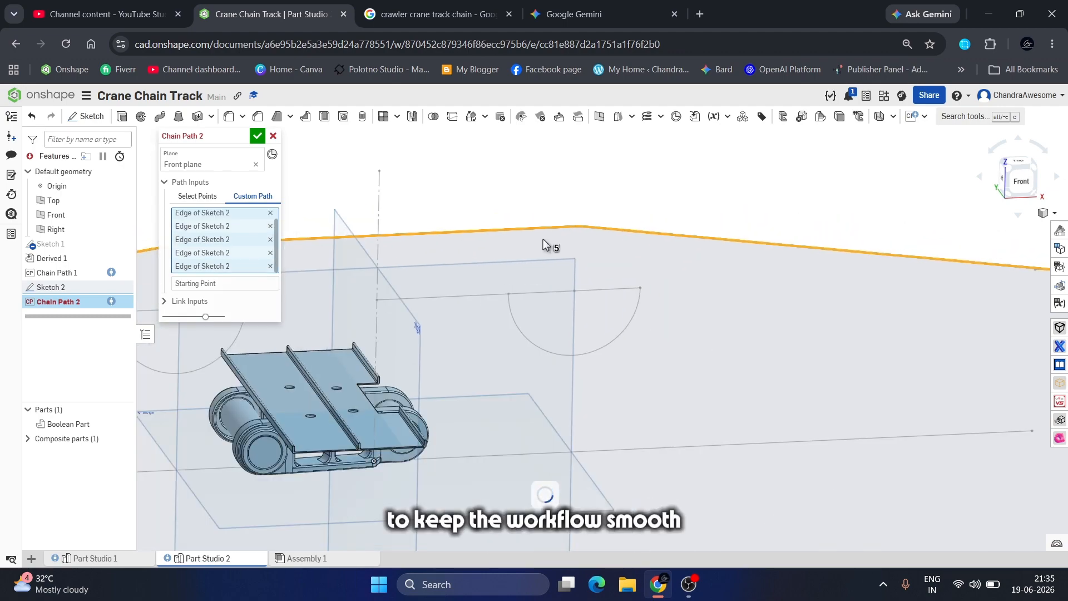
- Add the slot's right end arc to the path selection and cancel the Chain Path feature
{"action": "scroll", "coordinate": [543, 238], "scroll_direction": "down", "scroll_amount": 2}
{"action": "scroll", "coordinate": [747, 237], "scroll_direction": "up", "scroll_amount": 6}
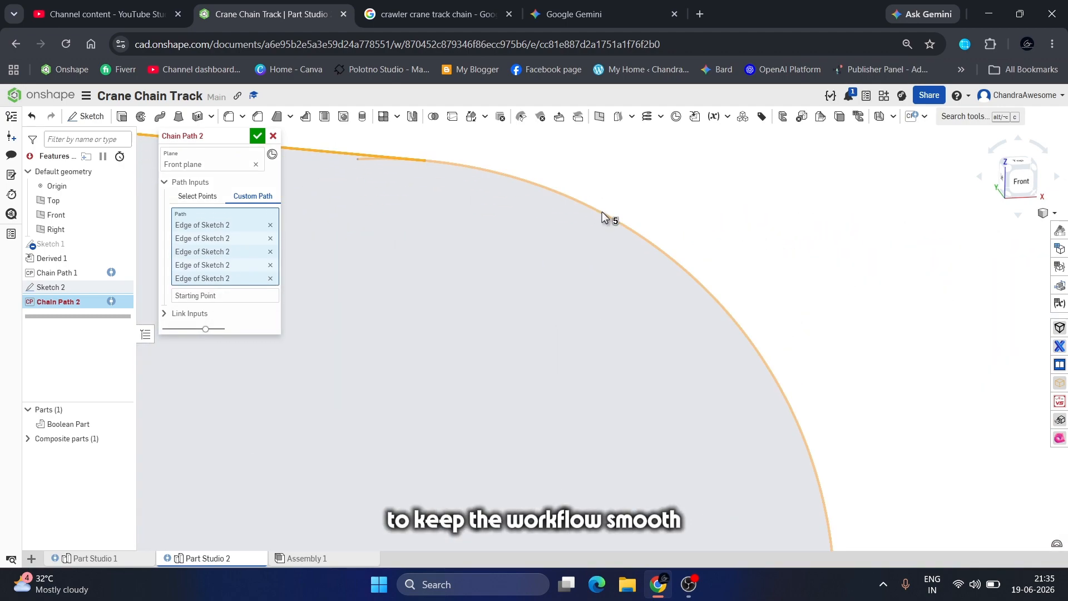
{"action": "left_click", "coordinate": [602, 217]}
{"action": "scroll", "coordinate": [794, 191], "scroll_direction": "down", "scroll_amount": 2}
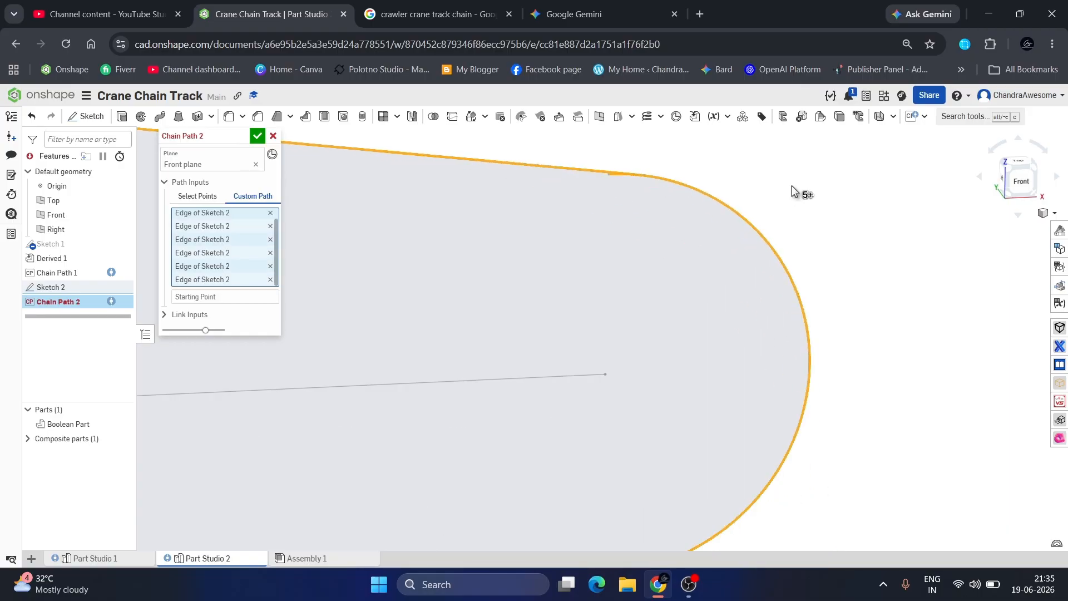
{"action": "left_click", "coordinate": [273, 136]}
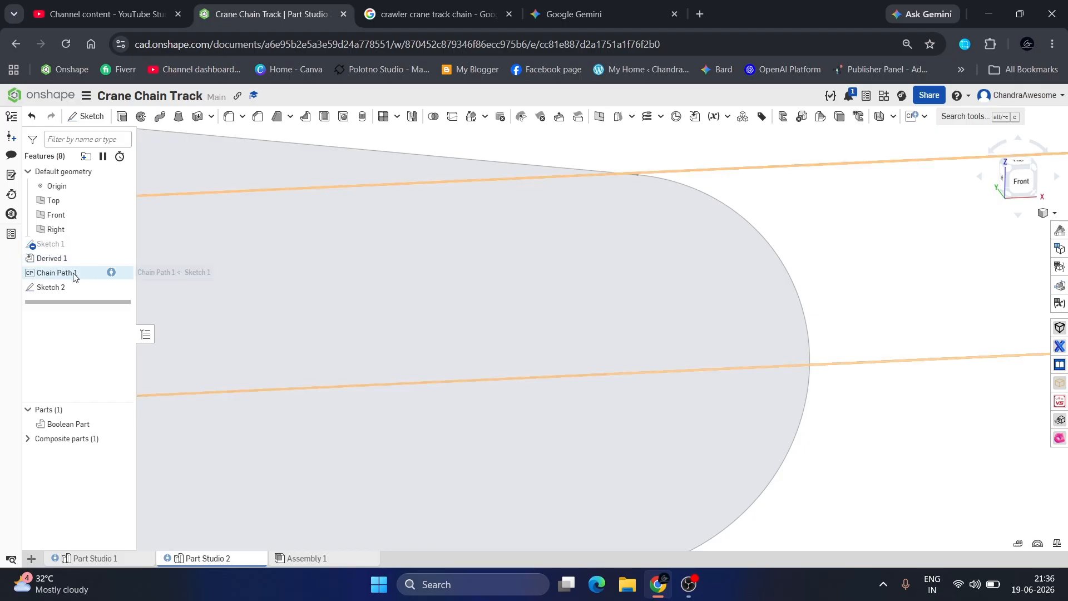
- Edit Sketch 2, trim the leftover arc stub where the right sloped line meets the end arc, and accept the sketch
{"action": "right_click", "coordinate": [72, 288]}
{"action": "left_click", "coordinate": [111, 316]}
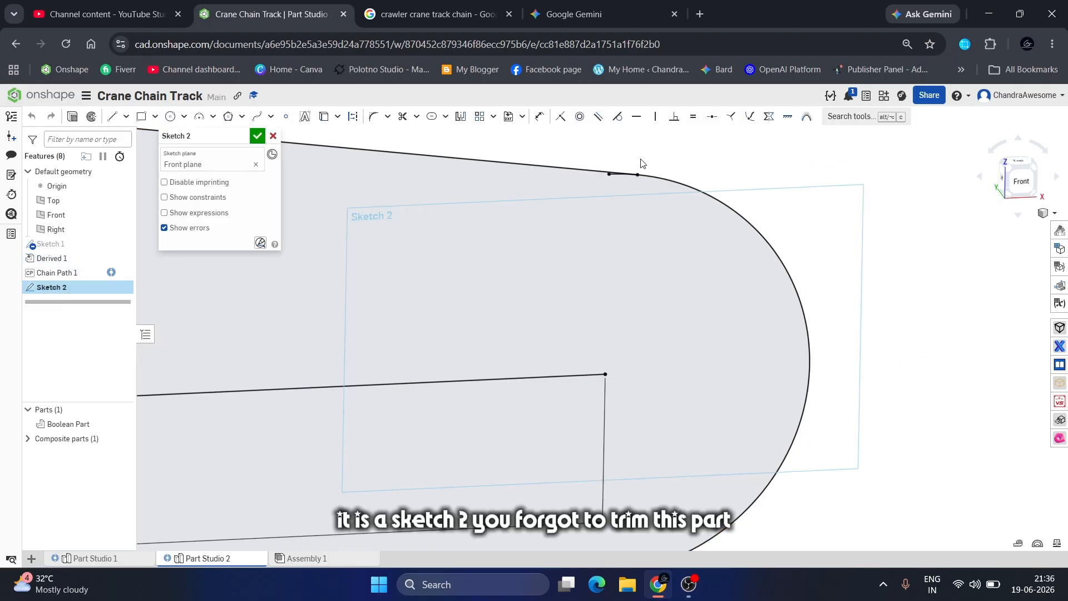
{"action": "scroll", "coordinate": [641, 163], "scroll_direction": "up", "scroll_amount": 5}
{"action": "left_click", "coordinate": [402, 116]}
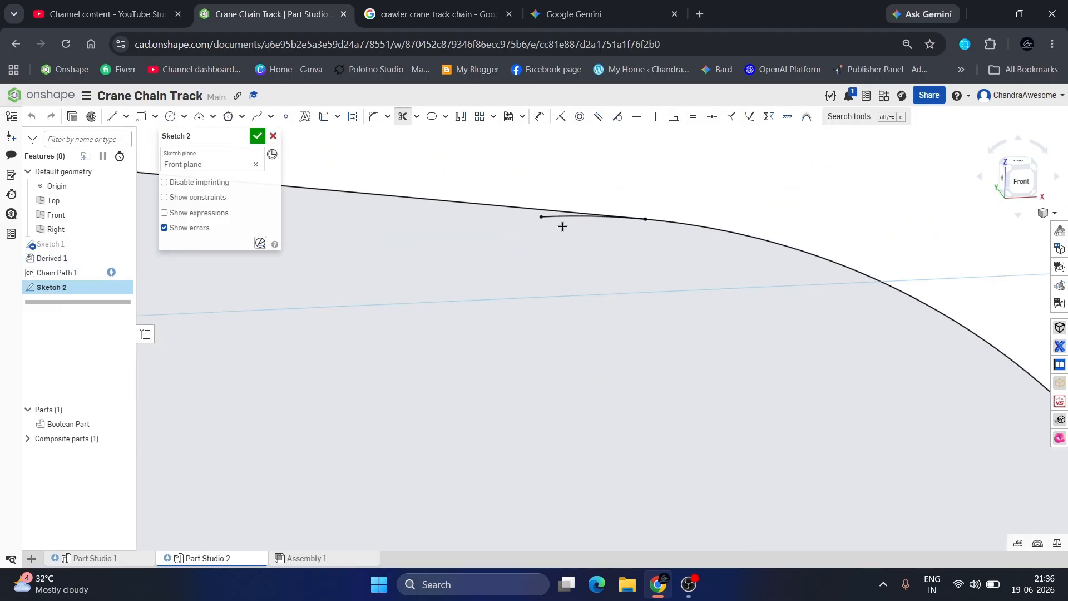
{"action": "left_click", "coordinate": [559, 217]}
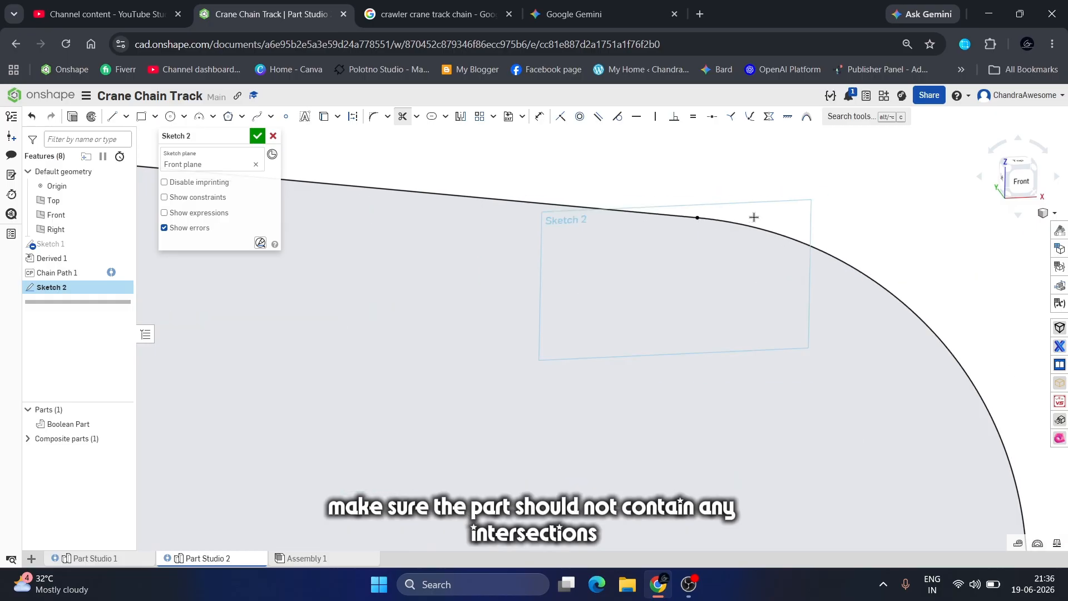
{"action": "scroll", "coordinate": [753, 217], "scroll_direction": "down", "scroll_amount": 10}
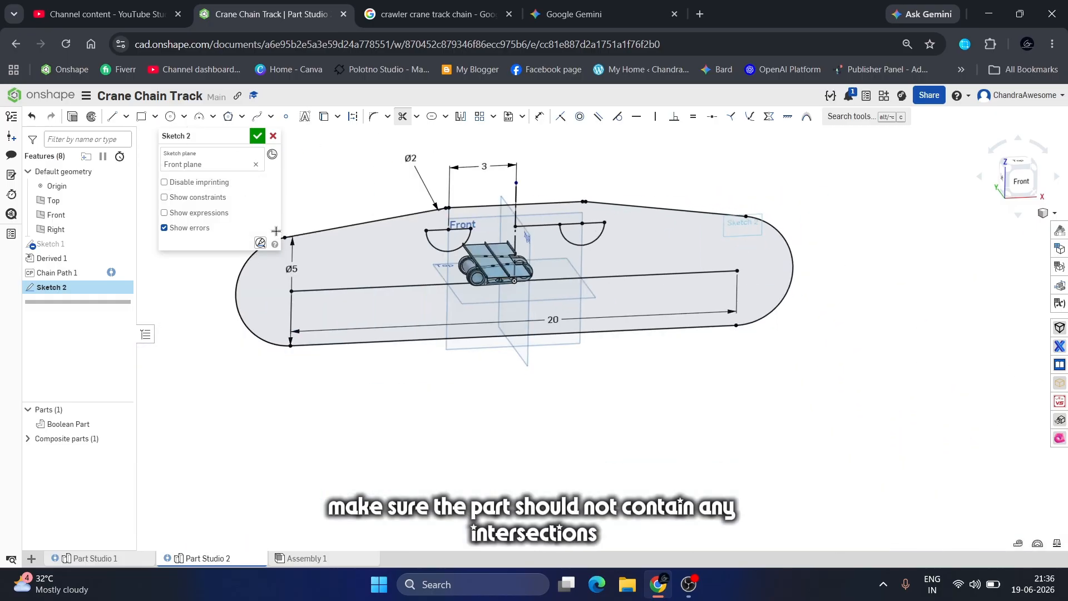
{"action": "left_click", "coordinate": [257, 136]}
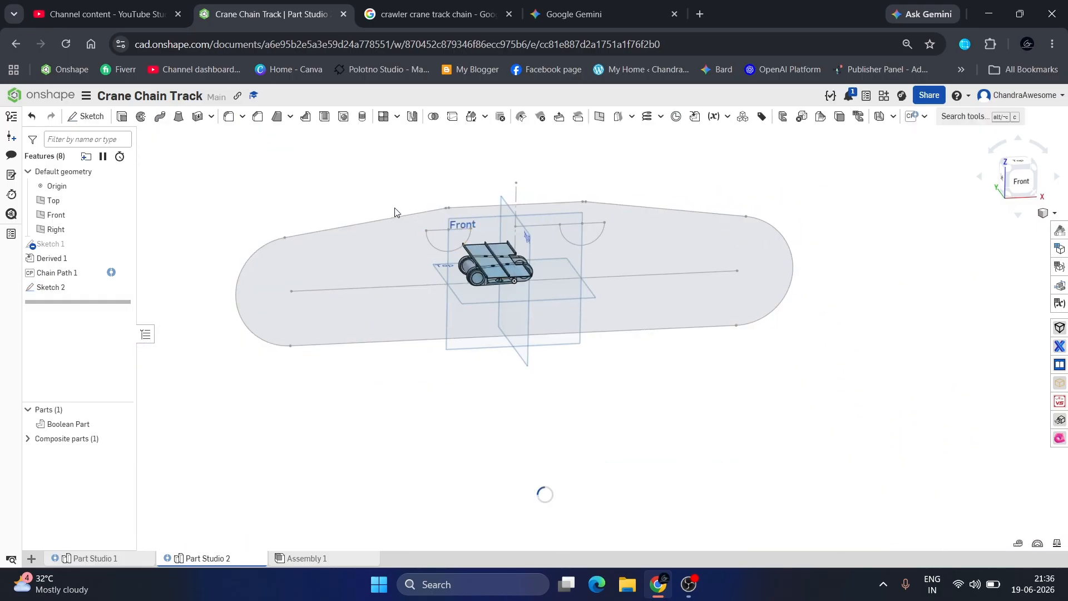
- Start a Chain Path feature on the Front plane using a custom path
{"action": "left_click", "coordinate": [911, 116]}
{"action": "scroll", "coordinate": [472, 351], "scroll_direction": "up", "scroll_amount": 3}
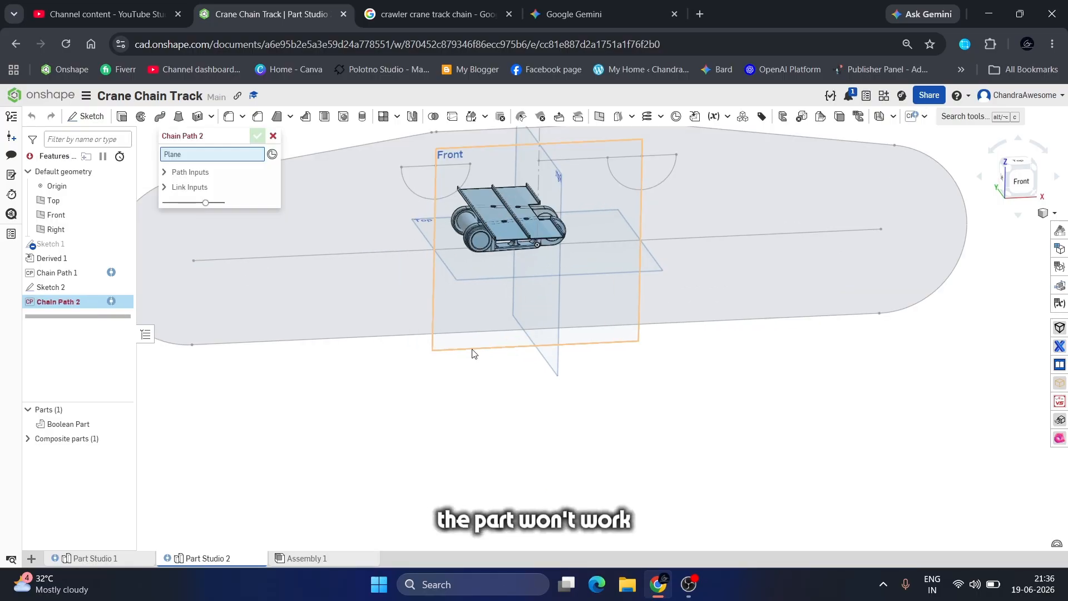
{"action": "left_click", "coordinate": [472, 349]}
{"action": "left_click", "coordinate": [215, 186]}
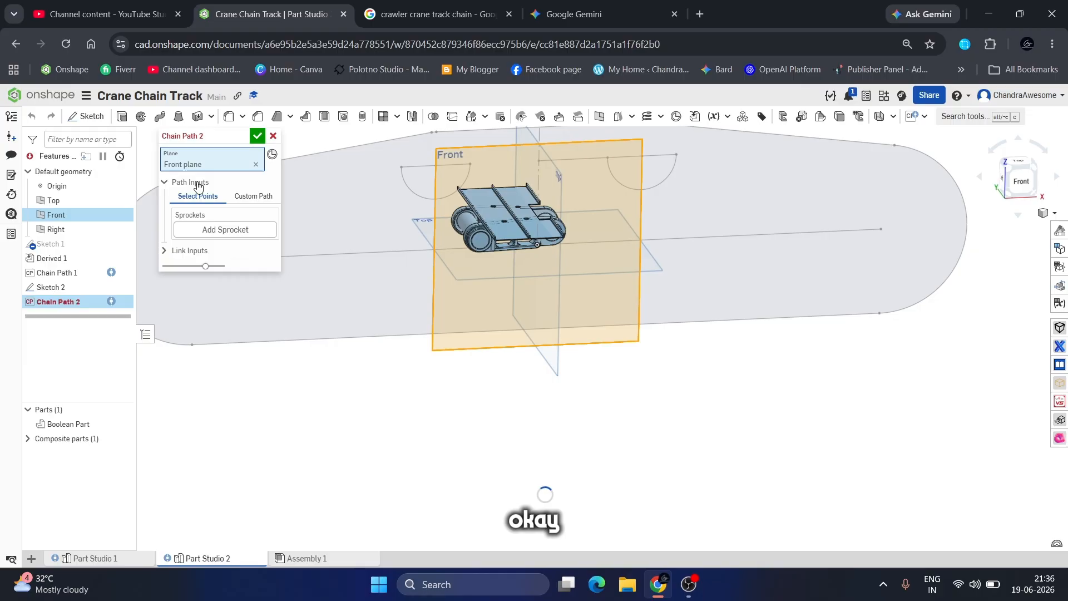
{"action": "left_click", "coordinate": [253, 196]}
- Add the left sloped edge, left end arc, bottom edge and right end arc of Sketch 2 to the custom path
{"action": "scroll", "coordinate": [736, 453], "scroll_direction": "down", "scroll_amount": 3}
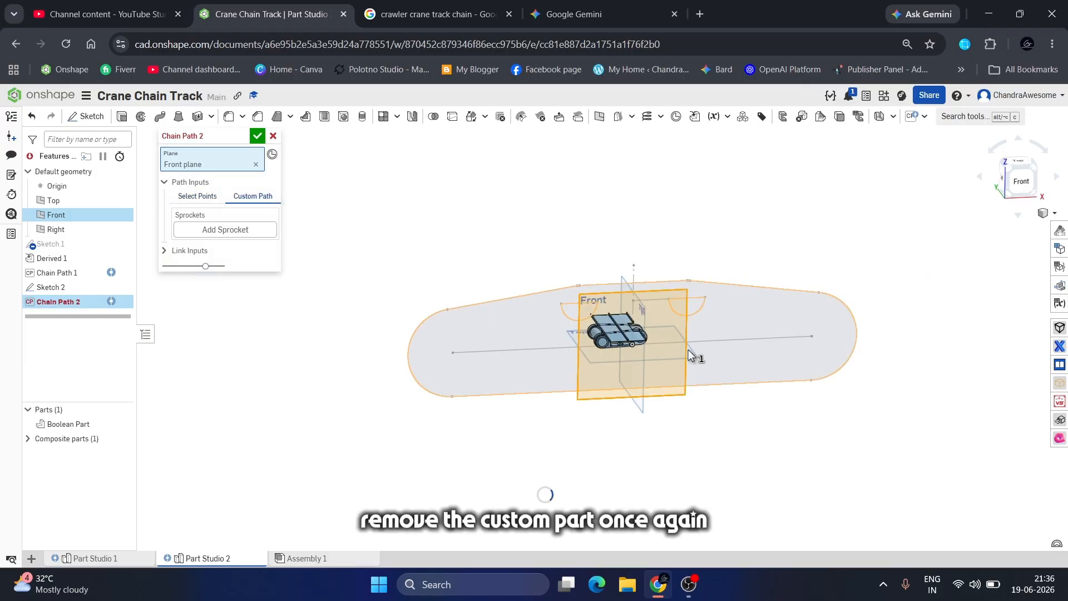
{"action": "scroll", "coordinate": [602, 303], "scroll_direction": "up", "scroll_amount": 4}
{"action": "scroll", "coordinate": [589, 259], "scroll_direction": "up", "scroll_amount": 3}
{"action": "left_click", "coordinate": [489, 265]}
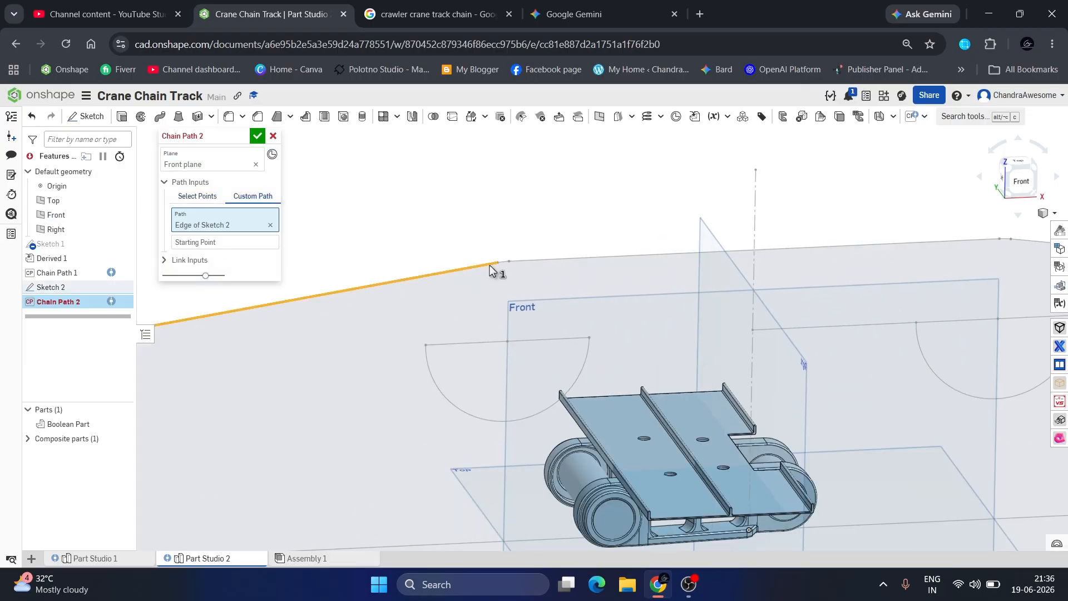
{"action": "scroll", "coordinate": [388, 298], "scroll_direction": "down", "scroll_amount": 6}
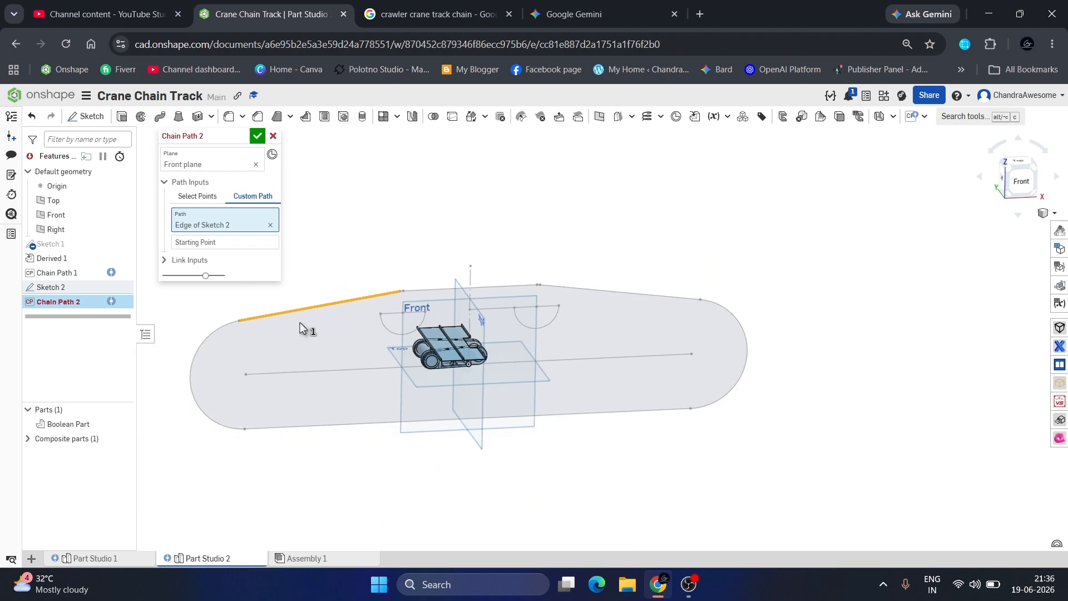
{"action": "left_click", "coordinate": [224, 329]}
{"action": "left_click", "coordinate": [291, 428]}
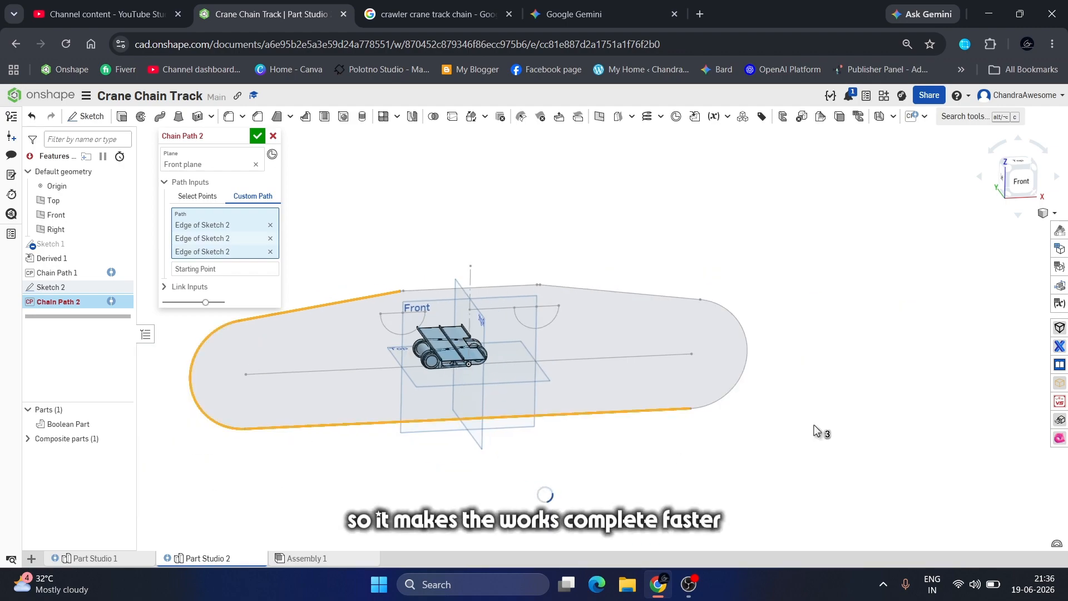
{"action": "left_click", "coordinate": [735, 385]}
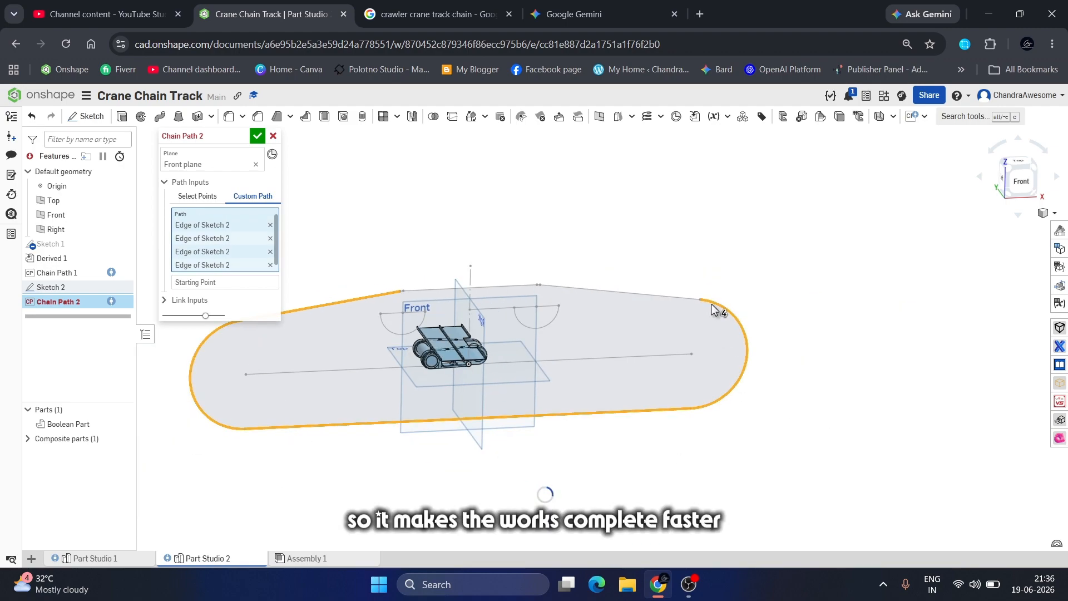
- Close the custom path by adding the right sloped edge, the top edge and both small connecting arcs of Sketch 2
{"action": "scroll", "coordinate": [706, 300], "scroll_direction": "up", "scroll_amount": 3}
{"action": "left_click", "coordinate": [634, 288]}
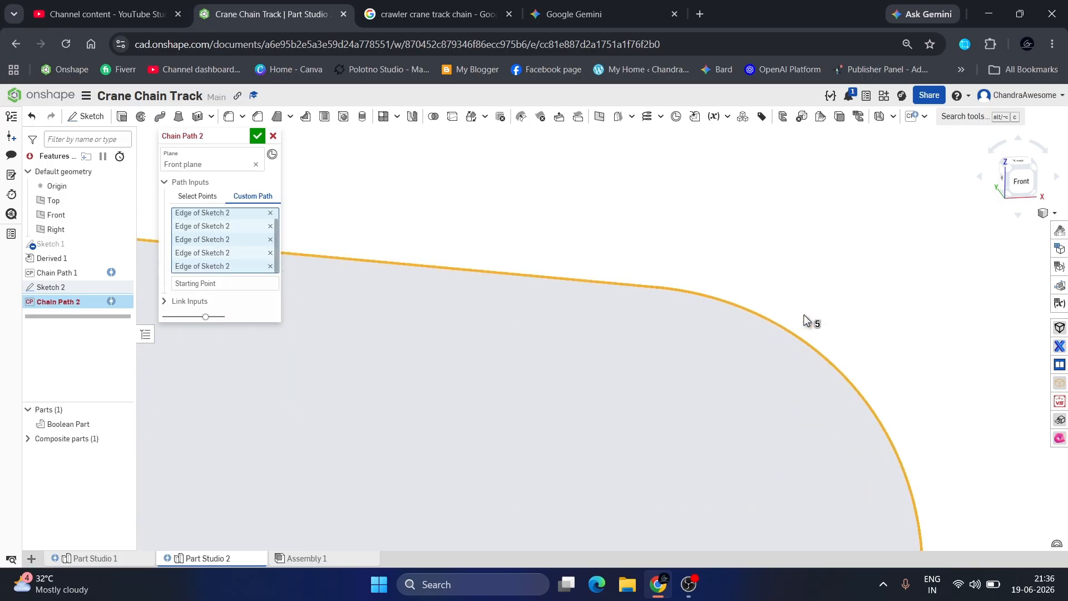
{"action": "scroll", "coordinate": [804, 315], "scroll_direction": "down", "scroll_amount": 3}
{"action": "scroll", "coordinate": [628, 269], "scroll_direction": "up", "scroll_amount": 5}
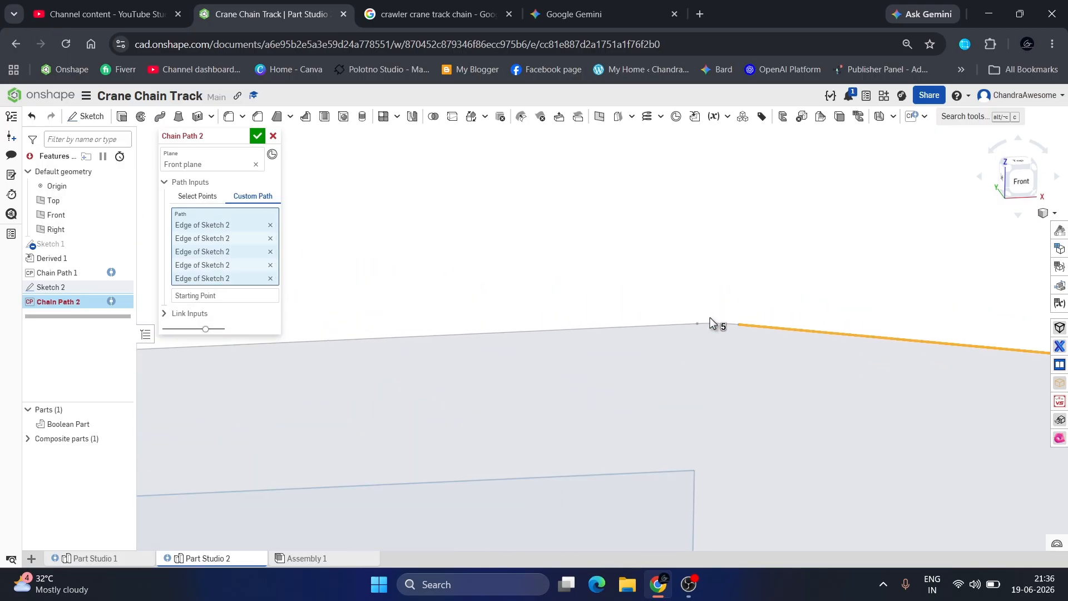
{"action": "left_click", "coordinate": [713, 325]}
{"action": "left_click", "coordinate": [690, 325]}
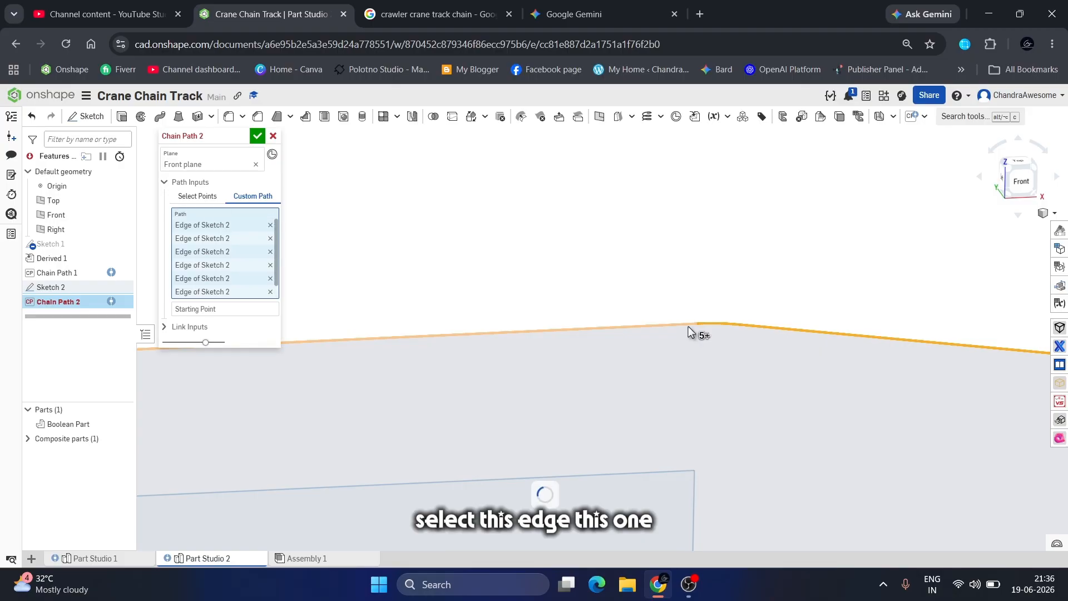
{"action": "scroll", "coordinate": [789, 301], "scroll_direction": "down", "scroll_amount": 5}
{"action": "scroll", "coordinate": [375, 325], "scroll_direction": "up", "scroll_amount": 5}
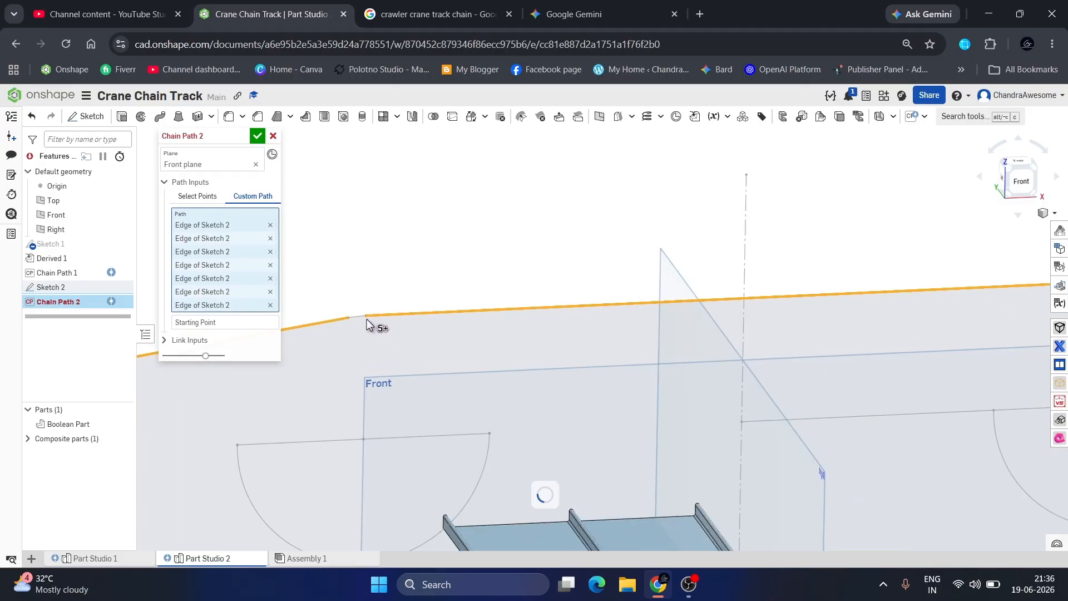
{"action": "left_click", "coordinate": [355, 319]}
{"action": "scroll", "coordinate": [526, 238], "scroll_direction": "down", "scroll_amount": 5}
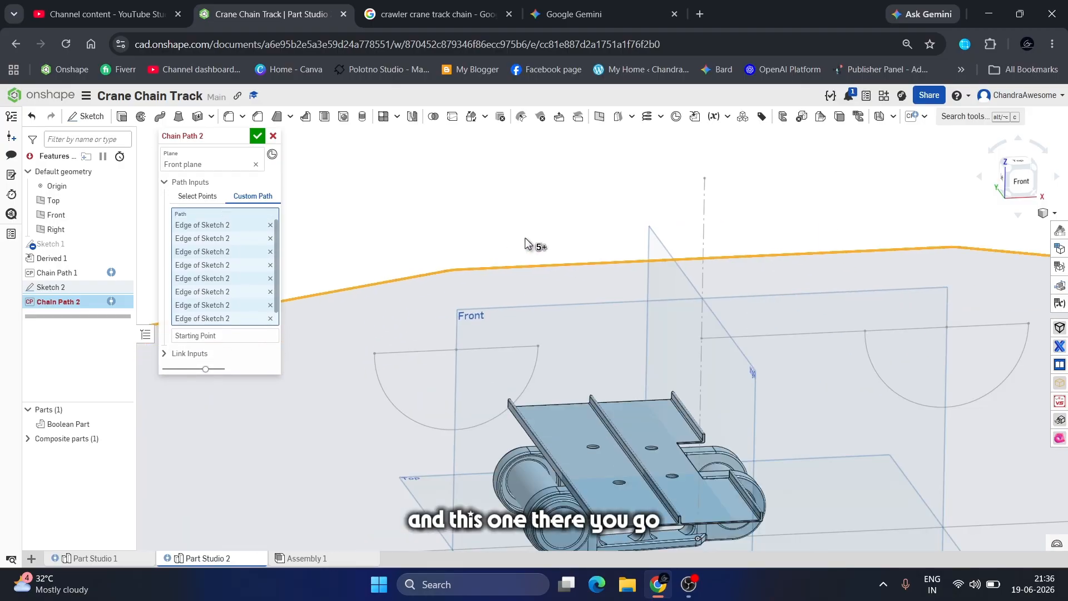
- Set the path's starting point to the vertex where the left end arc meets the left sloped edge
{"action": "scroll", "coordinate": [527, 237], "scroll_direction": "down", "scroll_amount": 4}
{"action": "scroll", "coordinate": [473, 226], "scroll_direction": "up", "scroll_amount": 3}
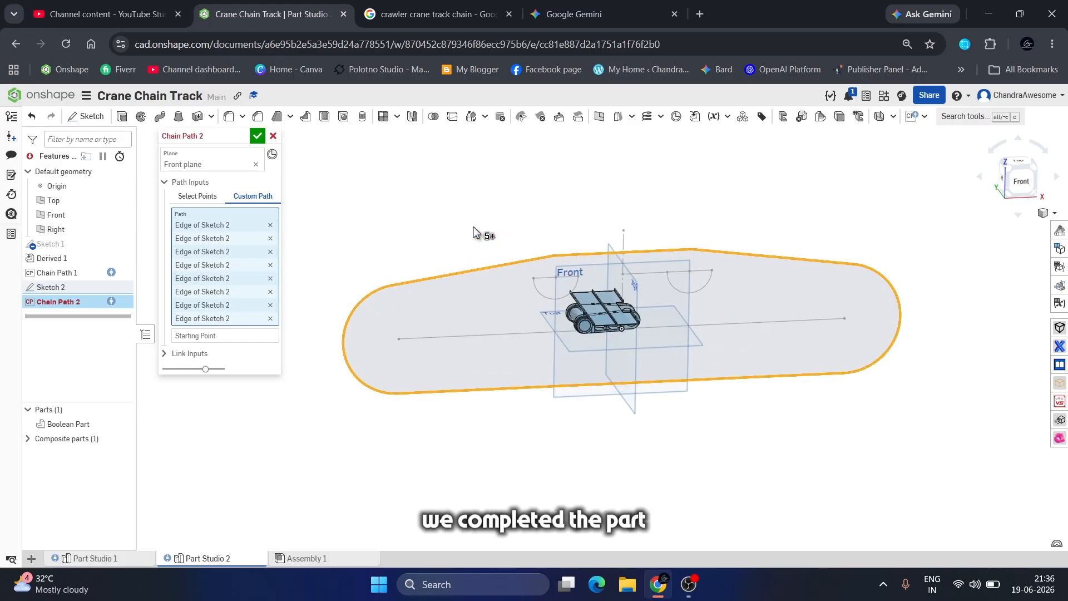
{"action": "left_click", "coordinate": [201, 336]}
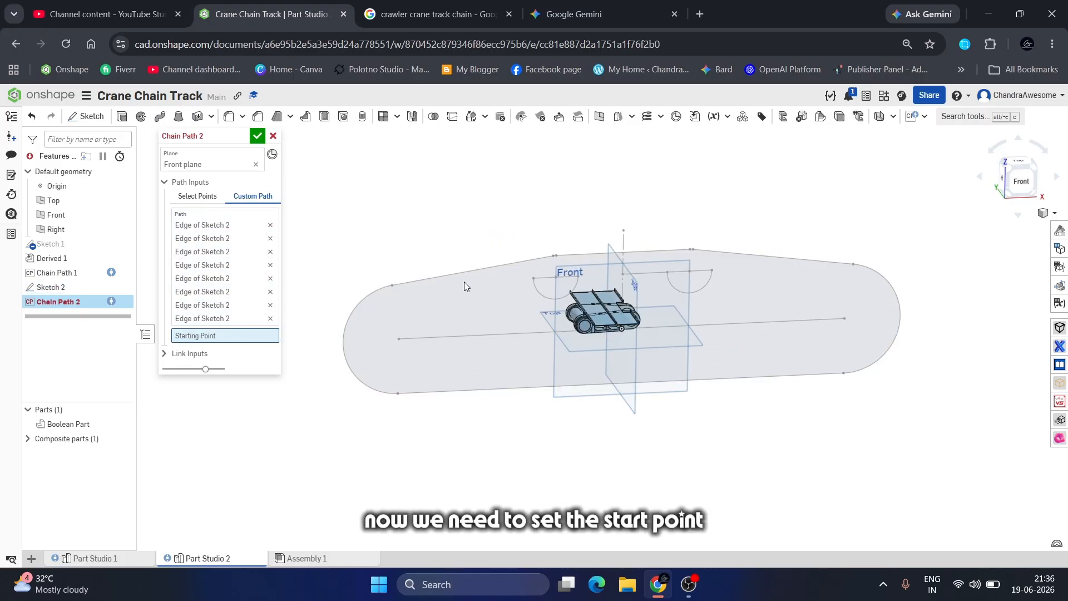
{"action": "scroll", "coordinate": [376, 287], "scroll_direction": "up", "scroll_amount": 2}
{"action": "scroll", "coordinate": [376, 287], "scroll_direction": "up", "scroll_amount": 2}
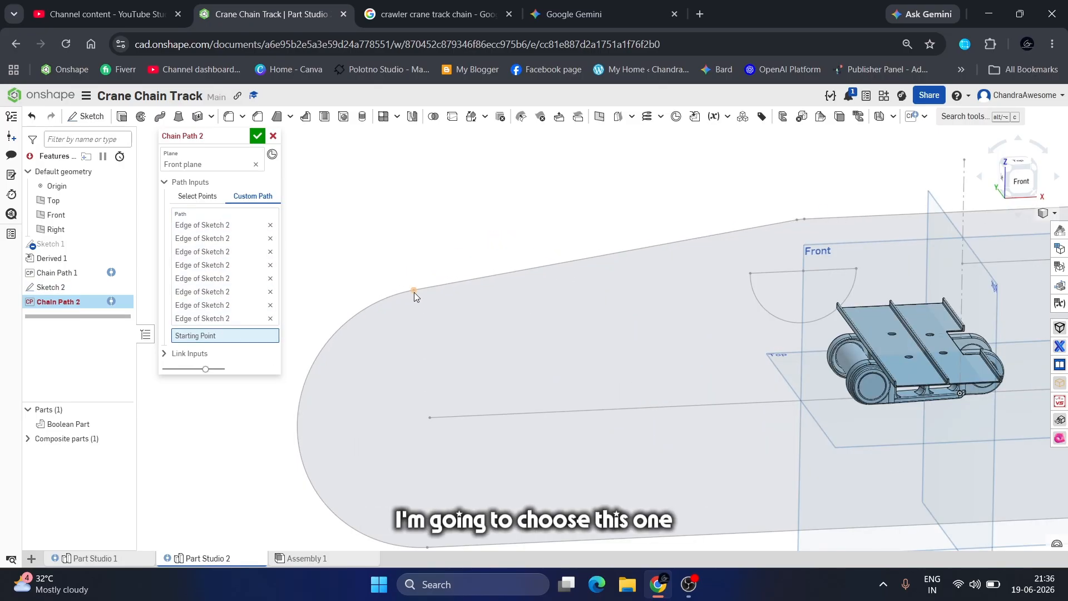
{"action": "left_click", "coordinate": [414, 291]}
{"action": "scroll", "coordinate": [431, 291], "scroll_direction": "down", "scroll_amount": 3}
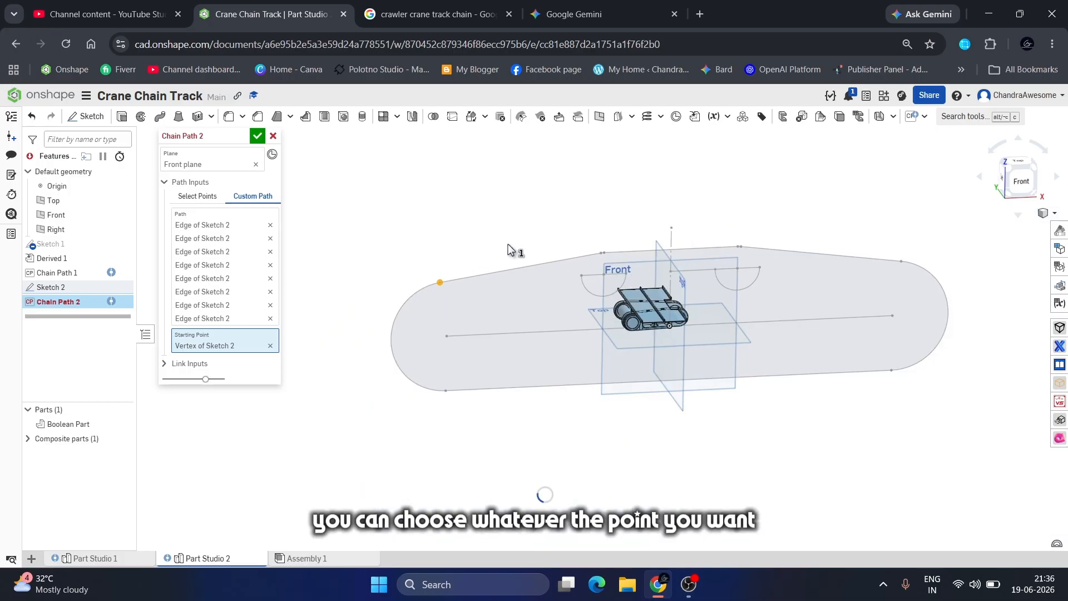
- Switch the link inputs to custom links and add a link with the derived Boolean Part as its body
{"action": "left_click", "coordinate": [179, 364]}
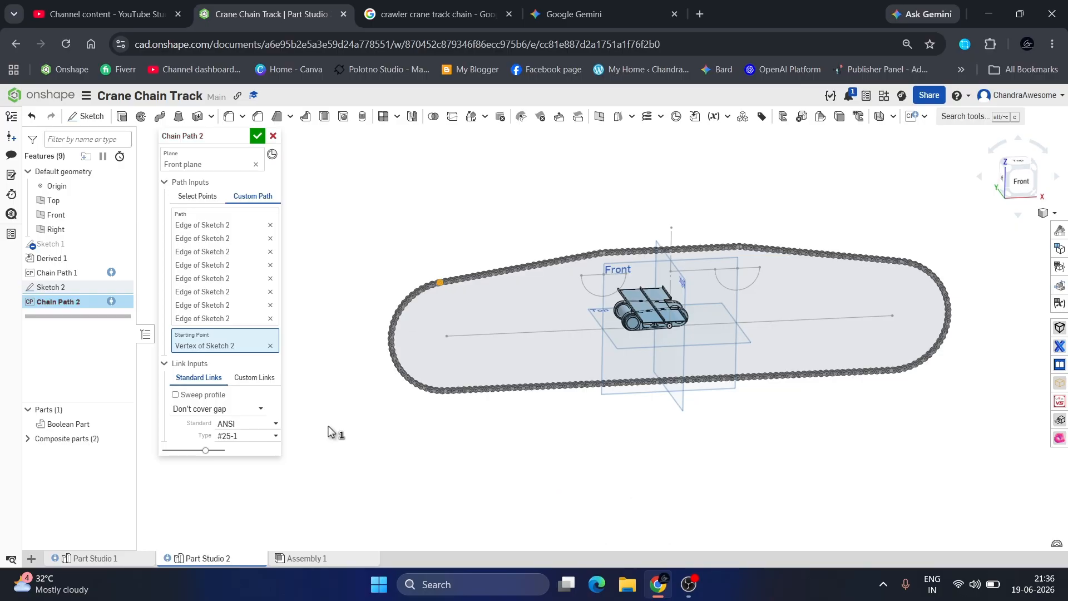
{"action": "scroll", "coordinate": [434, 285], "scroll_direction": "up", "scroll_amount": 10}
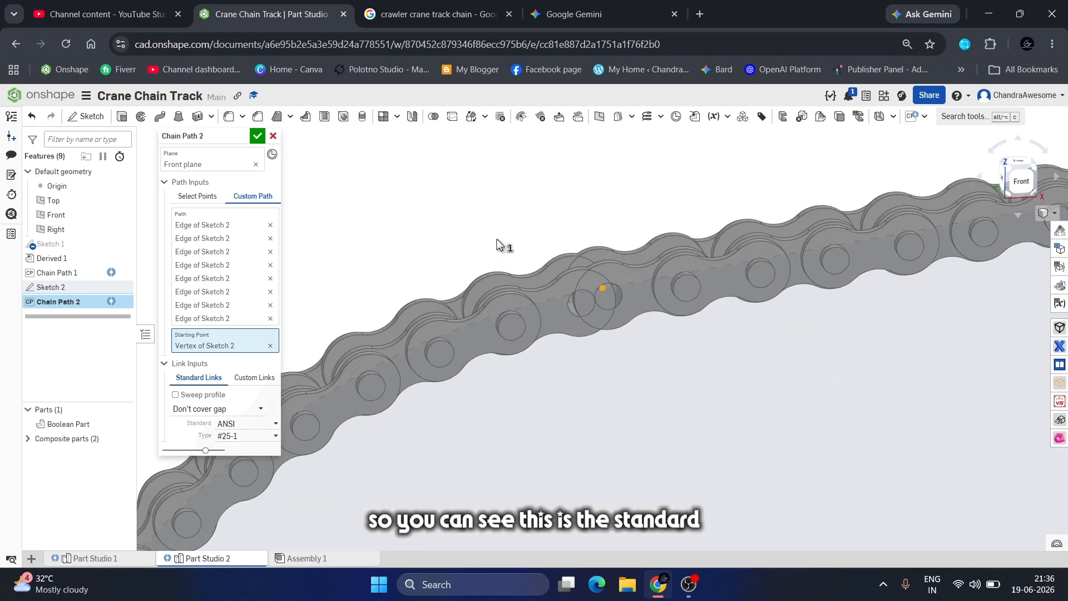
{"action": "scroll", "coordinate": [530, 228], "scroll_direction": "down", "scroll_amount": 10}
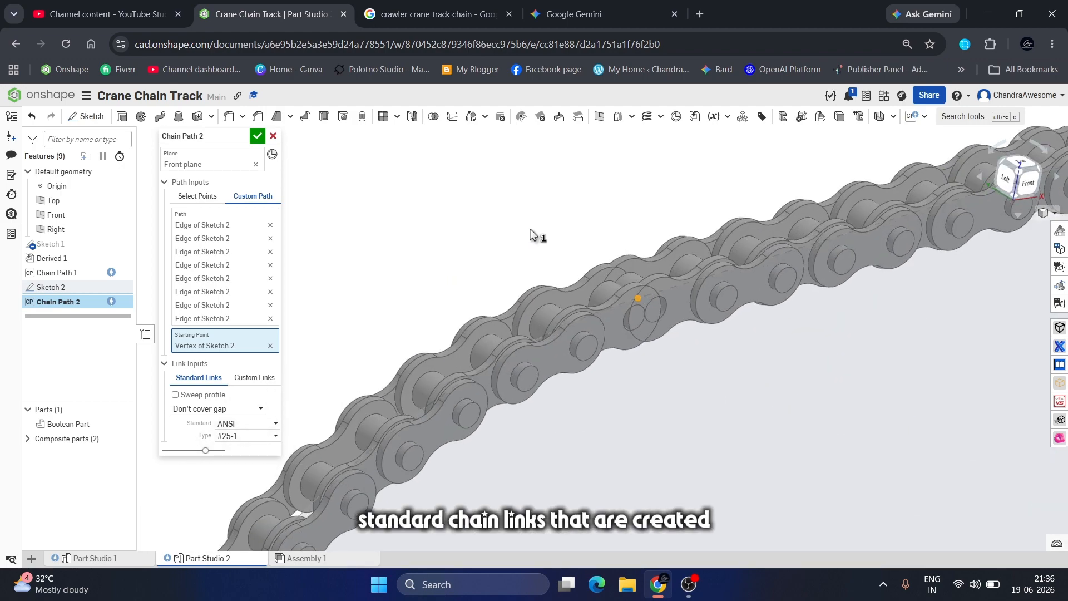
{"action": "scroll", "coordinate": [529, 228], "scroll_direction": "down", "scroll_amount": 2}
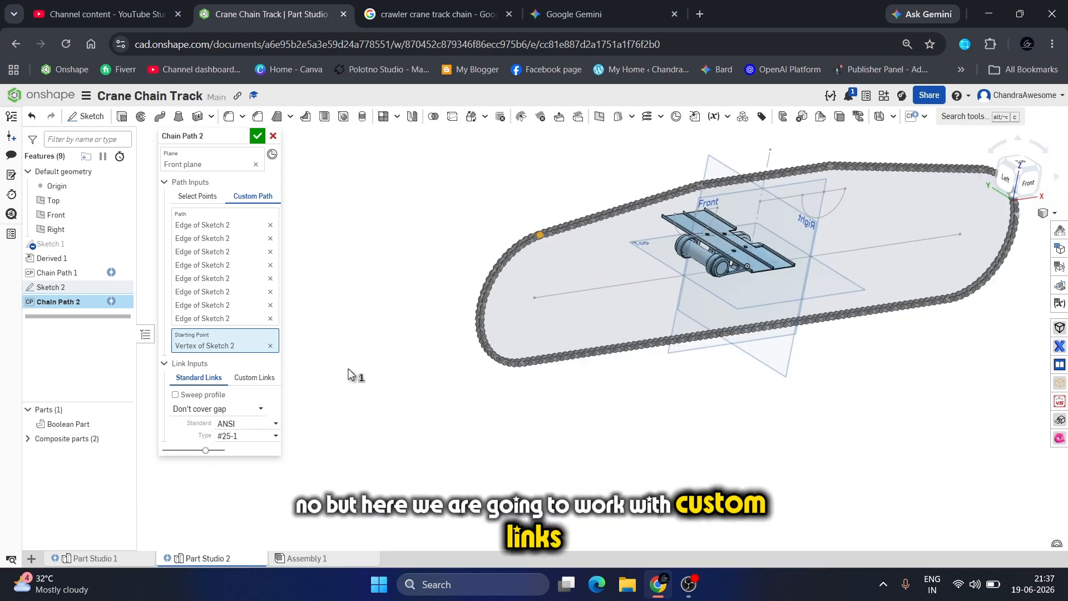
{"action": "left_click", "coordinate": [270, 380]}
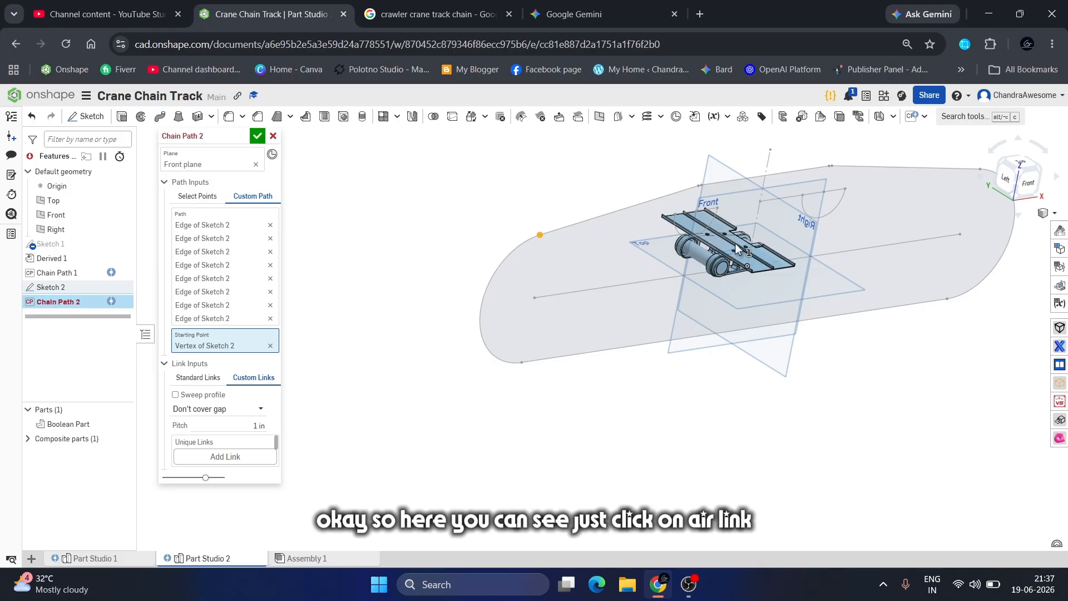
{"action": "scroll", "coordinate": [737, 249], "scroll_direction": "up", "scroll_amount": 3}
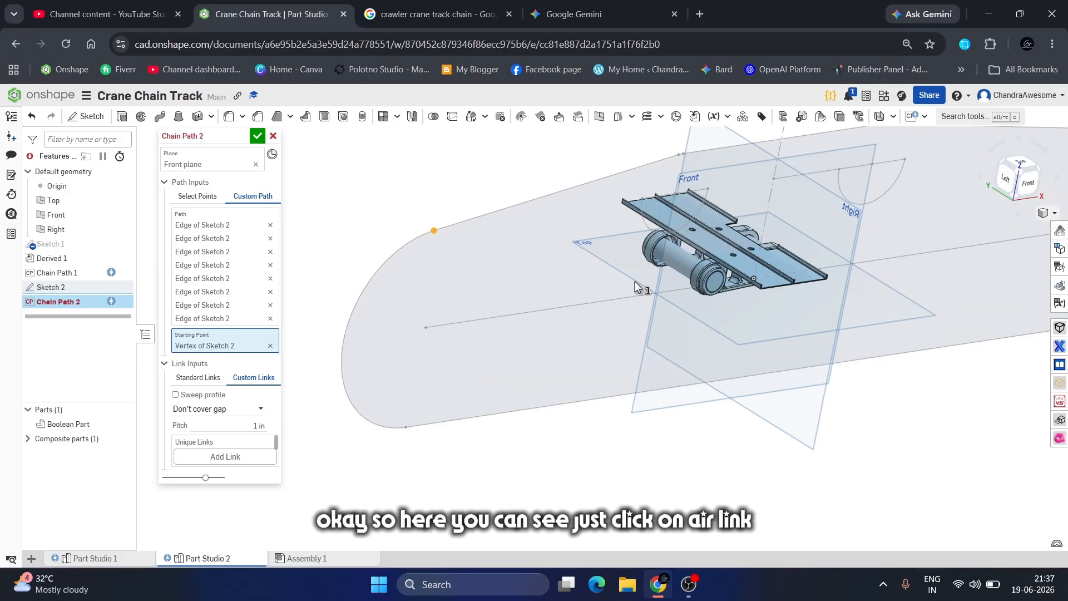
{"action": "left_click", "coordinate": [230, 462]}
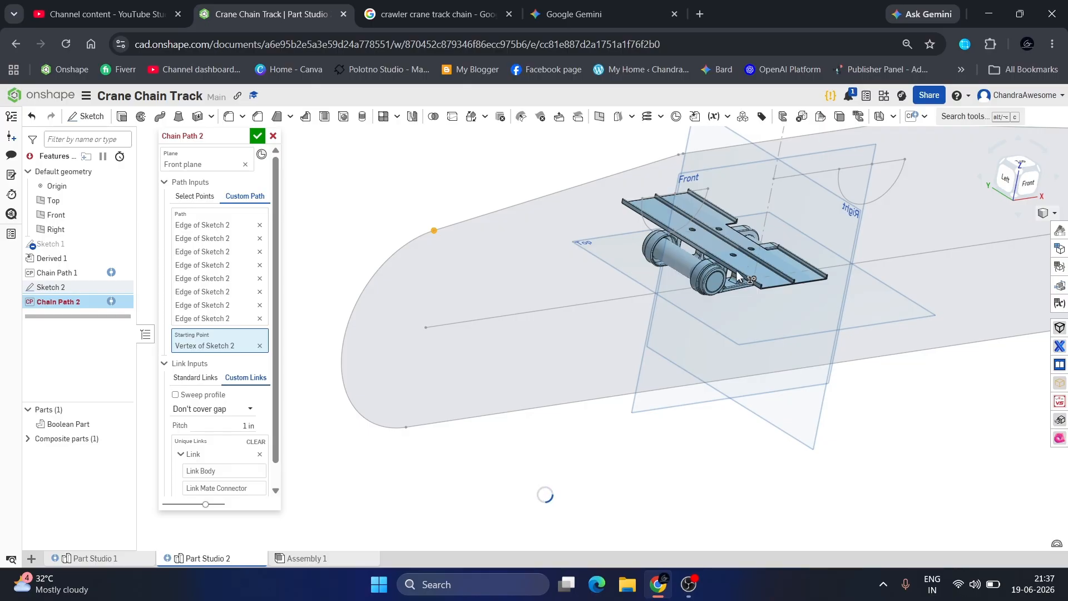
{"action": "left_click", "coordinate": [209, 472]}
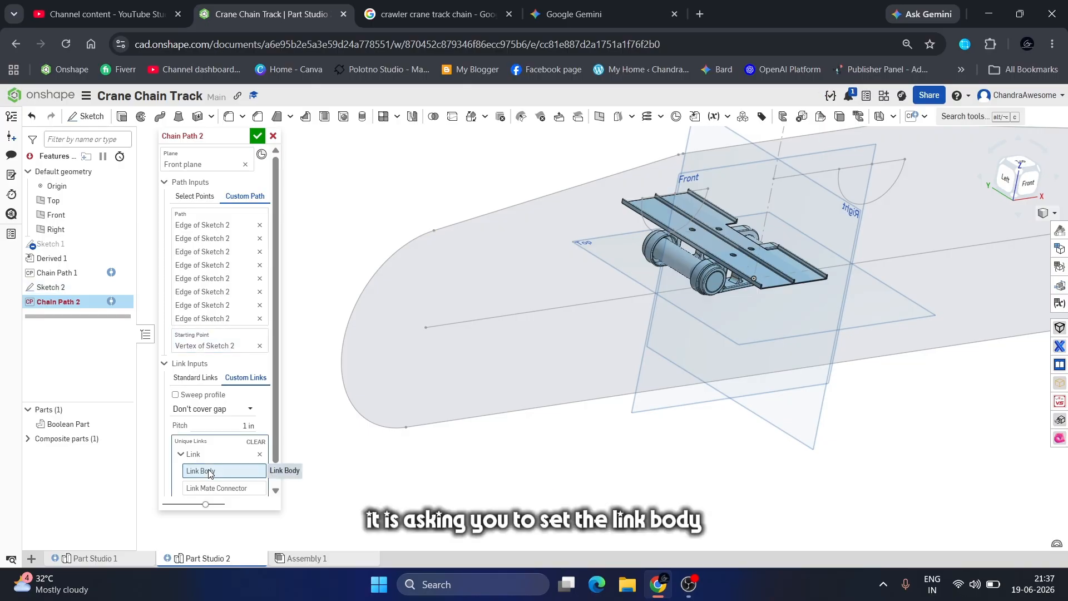
{"action": "left_click", "coordinate": [761, 287]}
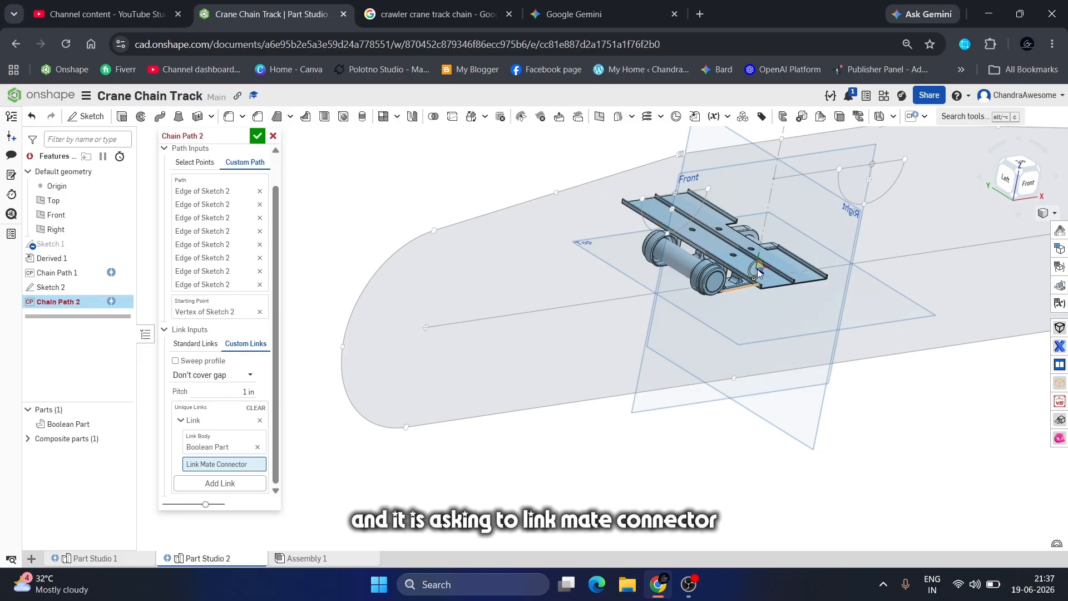
- Place the link mate connector at the middle of the cylindrical pin between the link's two end lugs
{"action": "scroll", "coordinate": [783, 240], "scroll_direction": "up", "scroll_amount": 3}
{"action": "right_click_drag", "start_coordinate": [784, 239], "coordinate": [716, 291]}
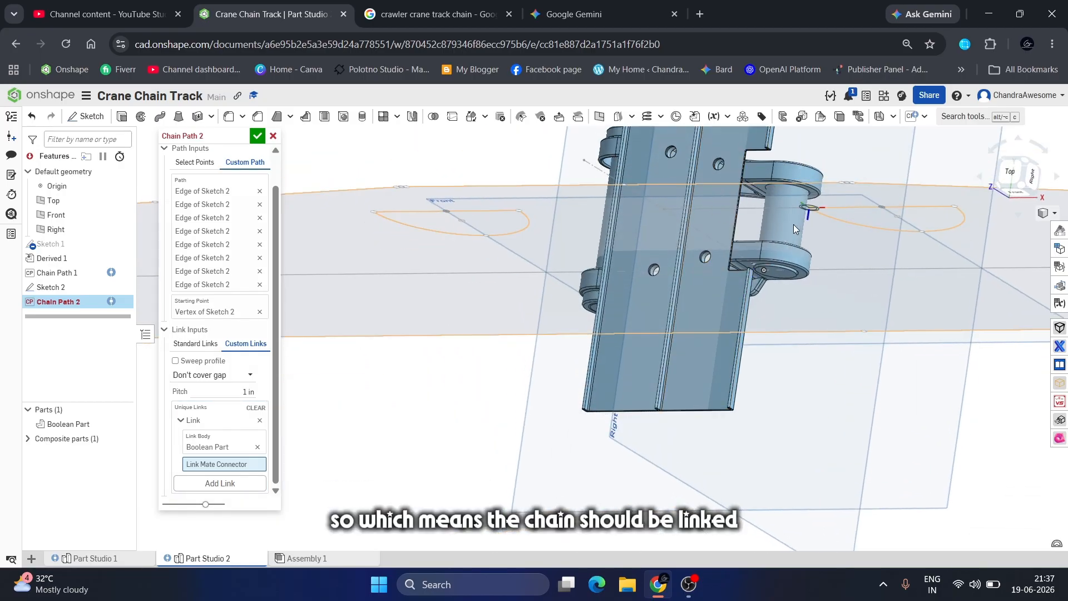
{"action": "mouse_move", "coordinate": [793, 224]}
{"action": "right_mouse_down"}
{"action": "mouse_move", "coordinate": [783, 170]}
{"action": "mouse_move", "coordinate": [792, 202]}
{"action": "mouse_move", "coordinate": [783, 223]}
{"action": "right_mouse_up"}
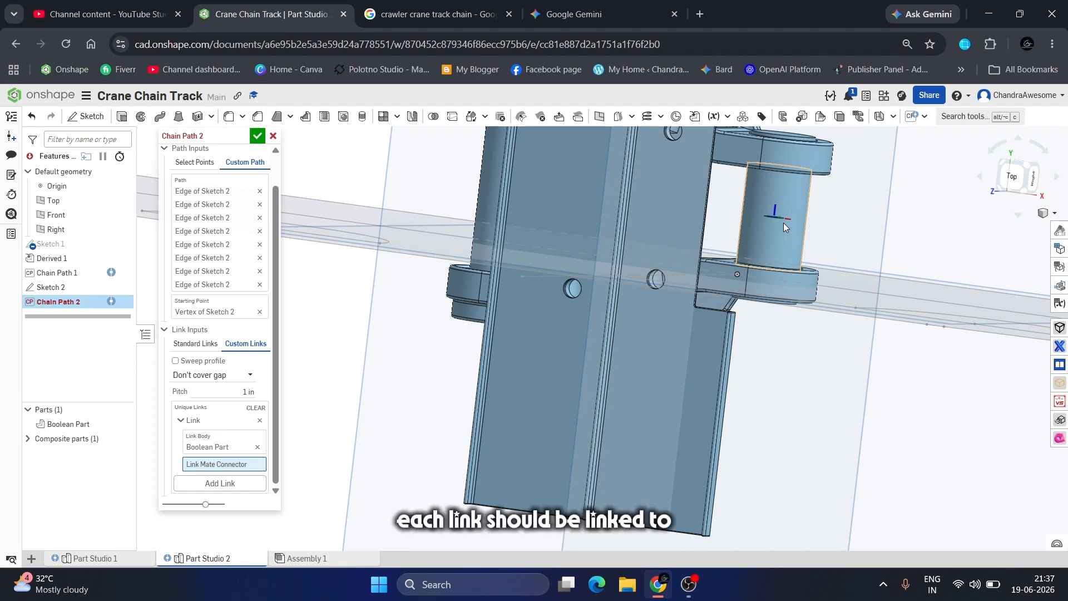
{"action": "left_click", "coordinate": [784, 223]}
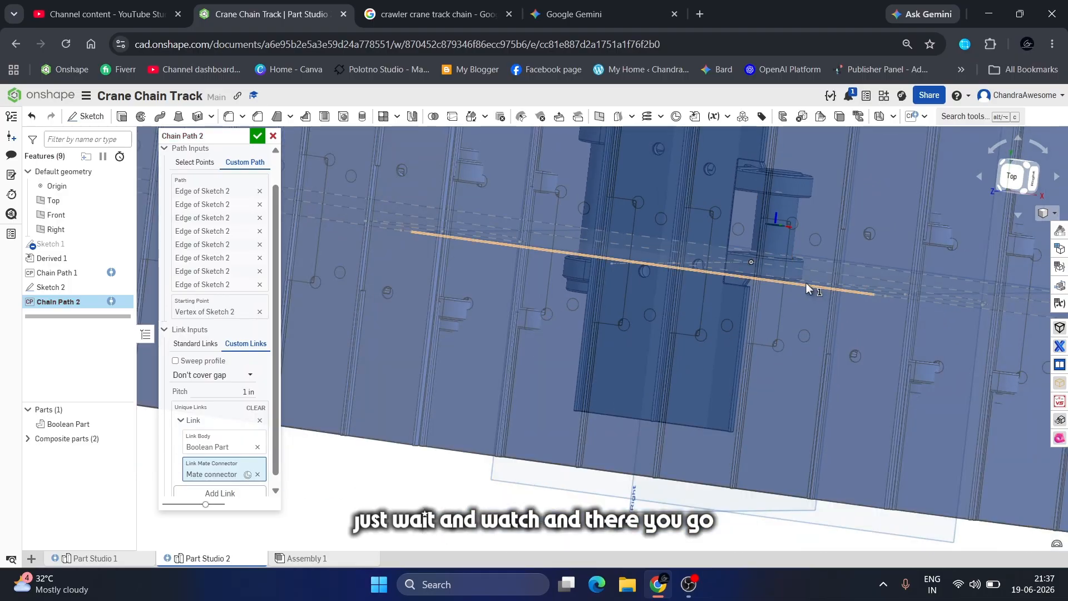
- Check the link spacing around the track's end and set the chain pitch to 2.2 in
{"action": "scroll", "coordinate": [804, 284], "scroll_direction": "down", "scroll_amount": 6}
{"action": "right_click_drag", "start_coordinate": [662, 384], "coordinate": [704, 298]}
{"action": "scroll", "coordinate": [603, 268], "scroll_direction": "up", "scroll_amount": 7}
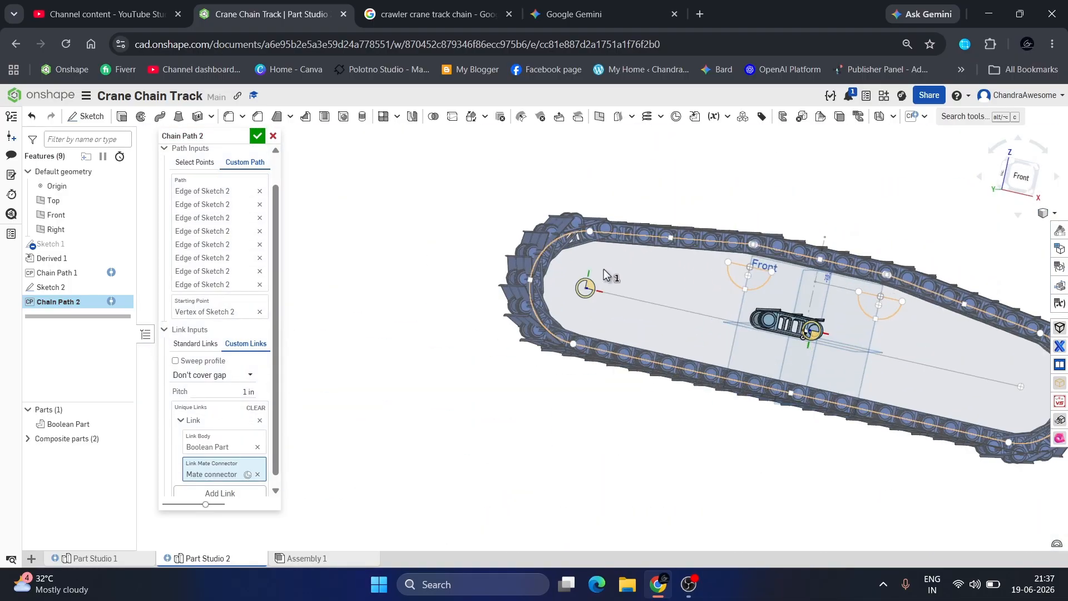
{"action": "right_click_drag", "start_coordinate": [604, 269], "coordinate": [674, 482]}
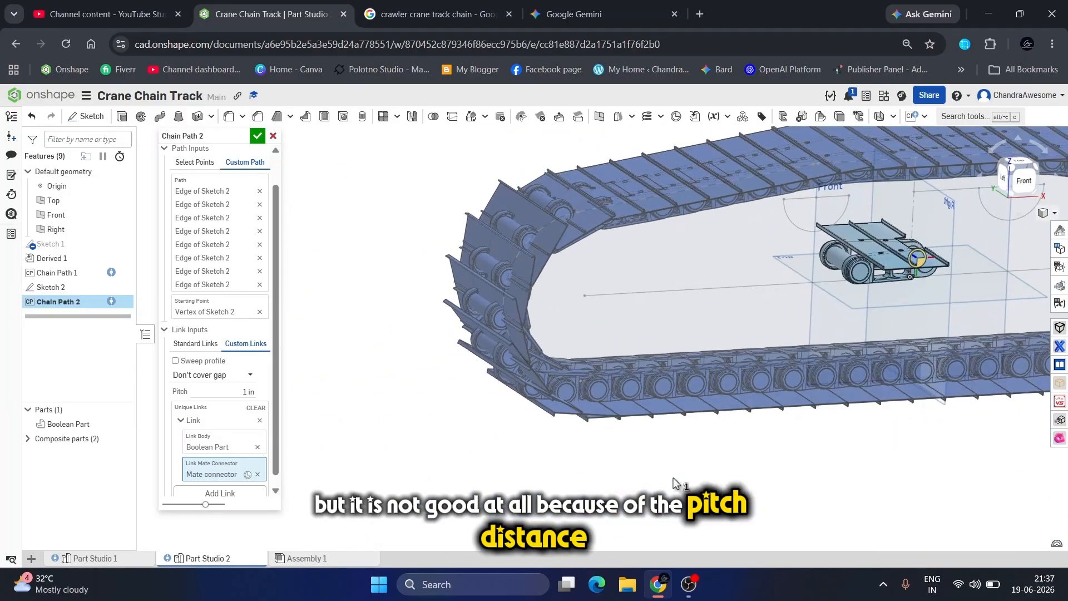
{"action": "left_click", "coordinate": [214, 391]}
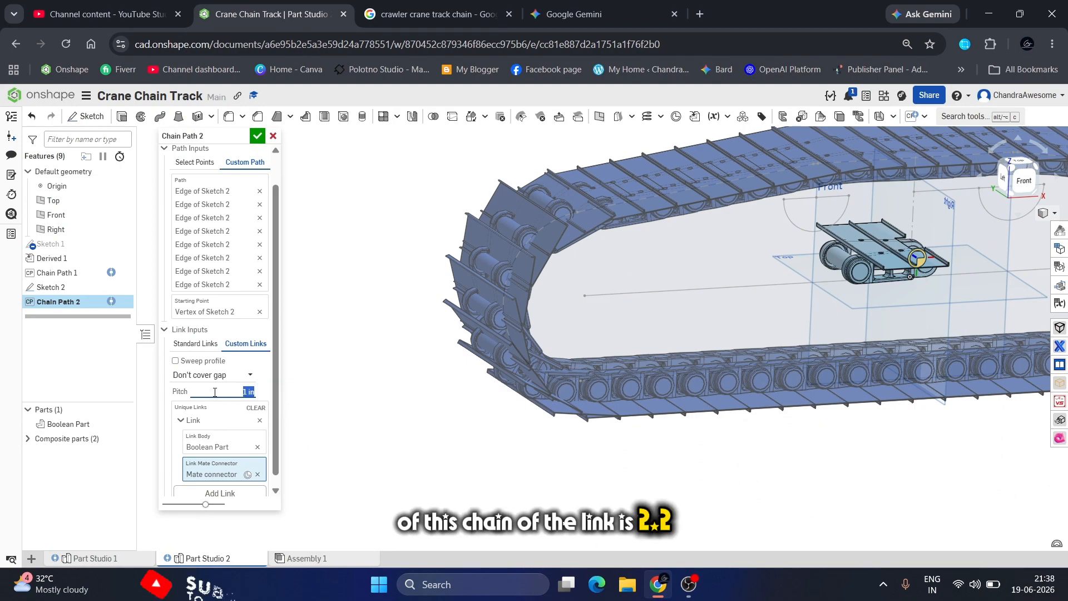
{"action": "type", "text": "2.2"}
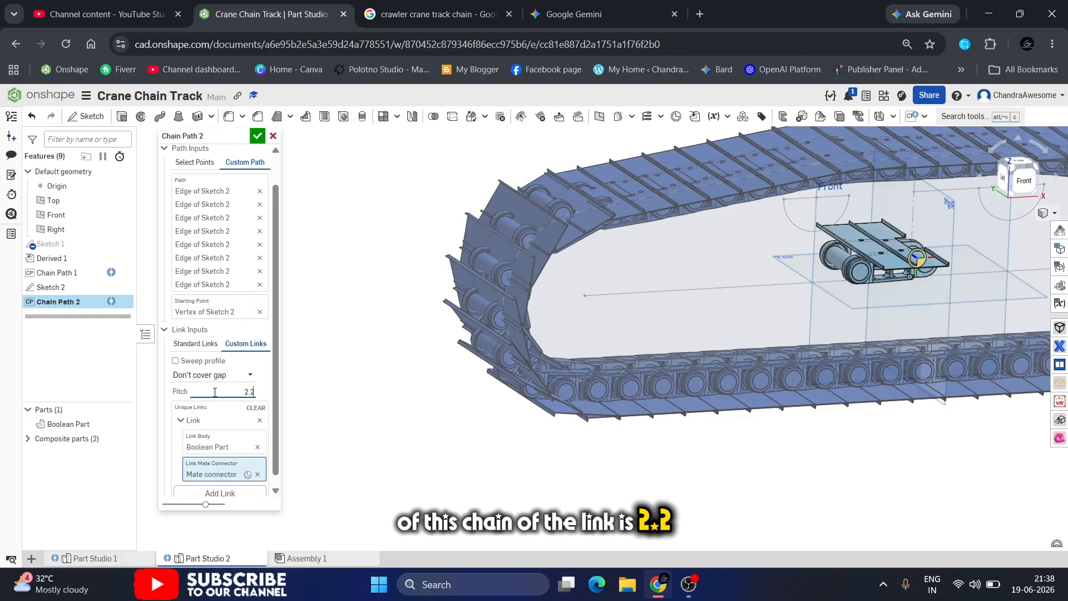
{"action": "key", "text": "Return"}
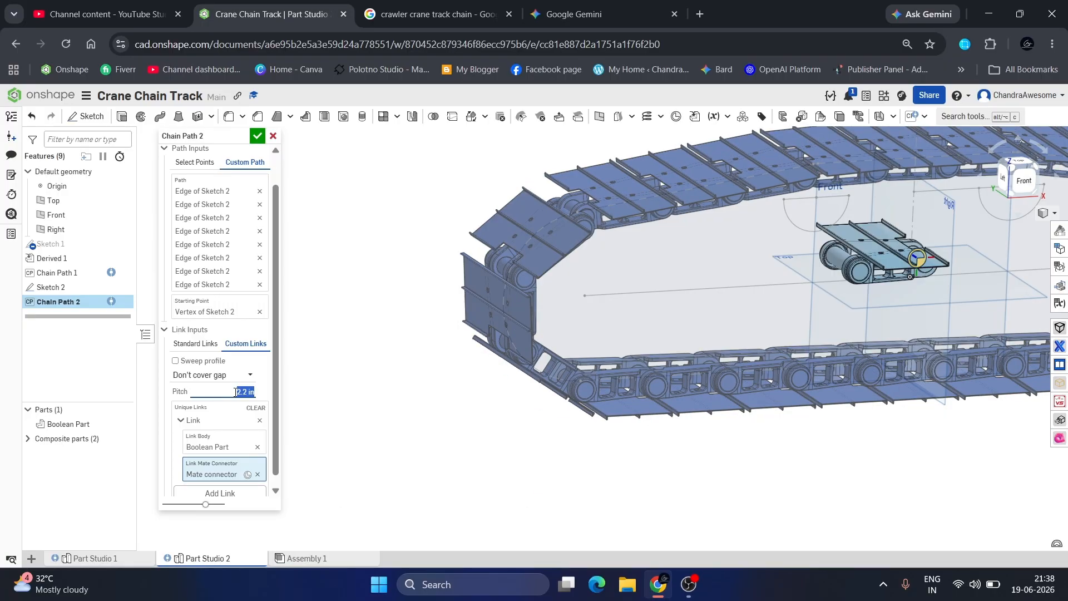
- Inspect the joints between neighbouring links and set the chain's gap handling to Extend links
{"action": "scroll", "coordinate": [522, 233], "scroll_direction": "up", "scroll_amount": 10}
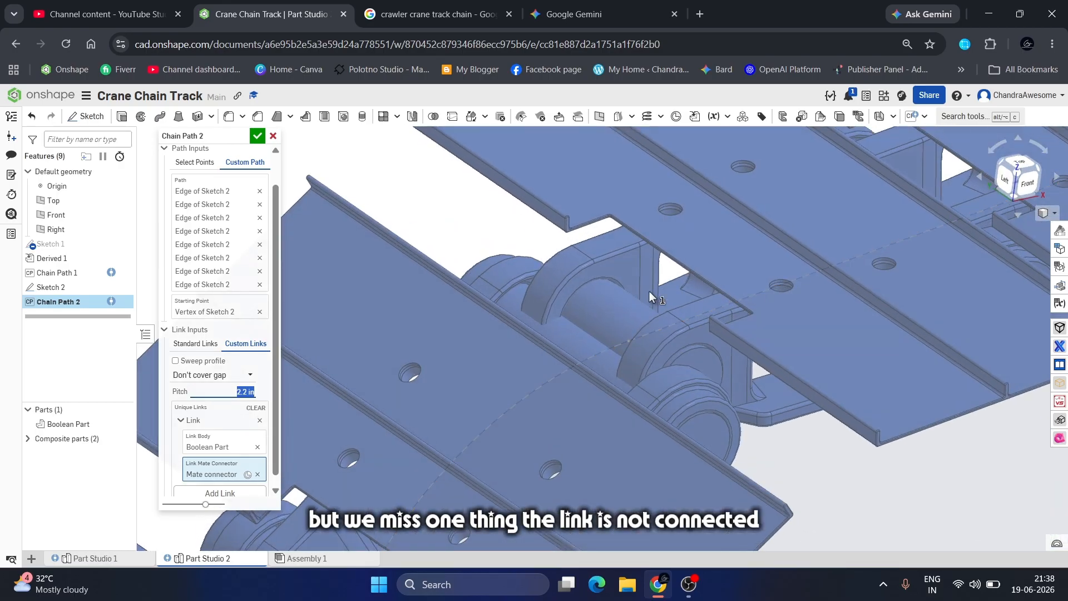
{"action": "scroll", "coordinate": [639, 301], "scroll_direction": "down", "scroll_amount": 5}
{"action": "scroll", "coordinate": [467, 244], "scroll_direction": "down", "scroll_amount": 5}
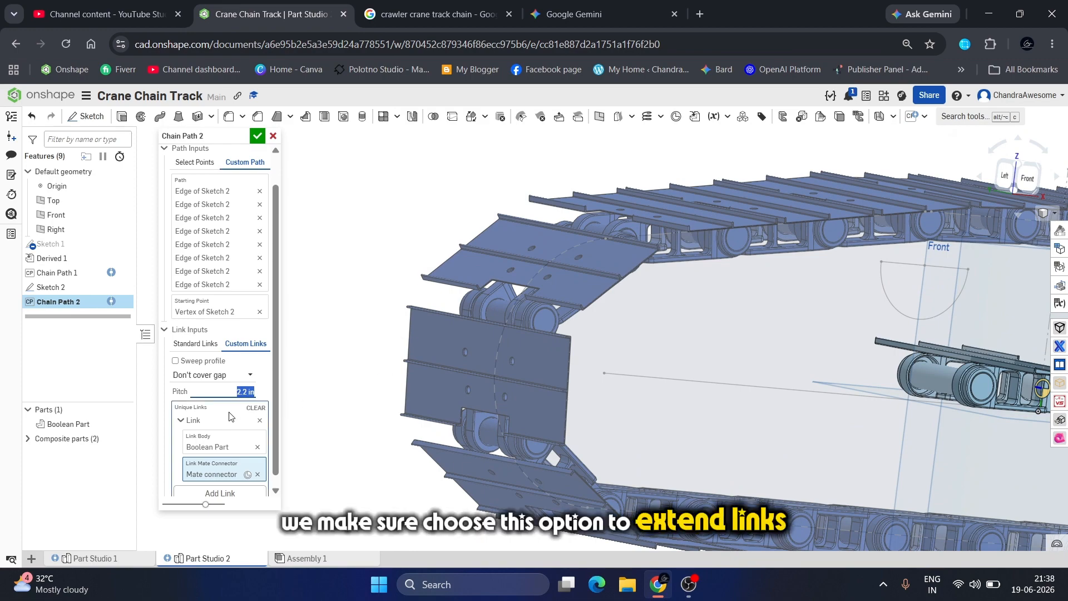
{"action": "left_click", "coordinate": [197, 375]}
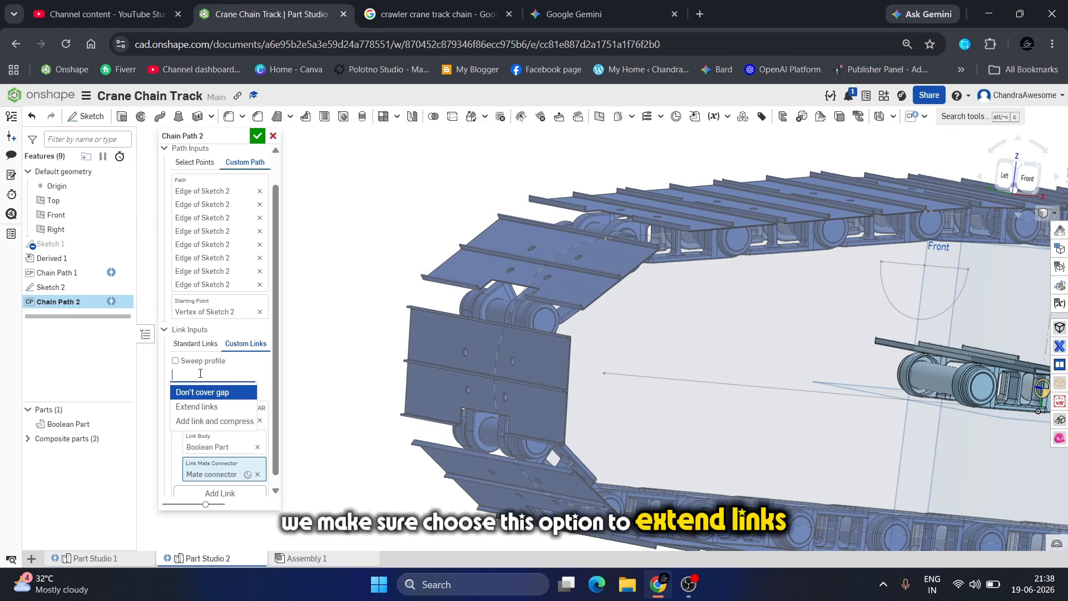
{"action": "left_click", "coordinate": [197, 408]}
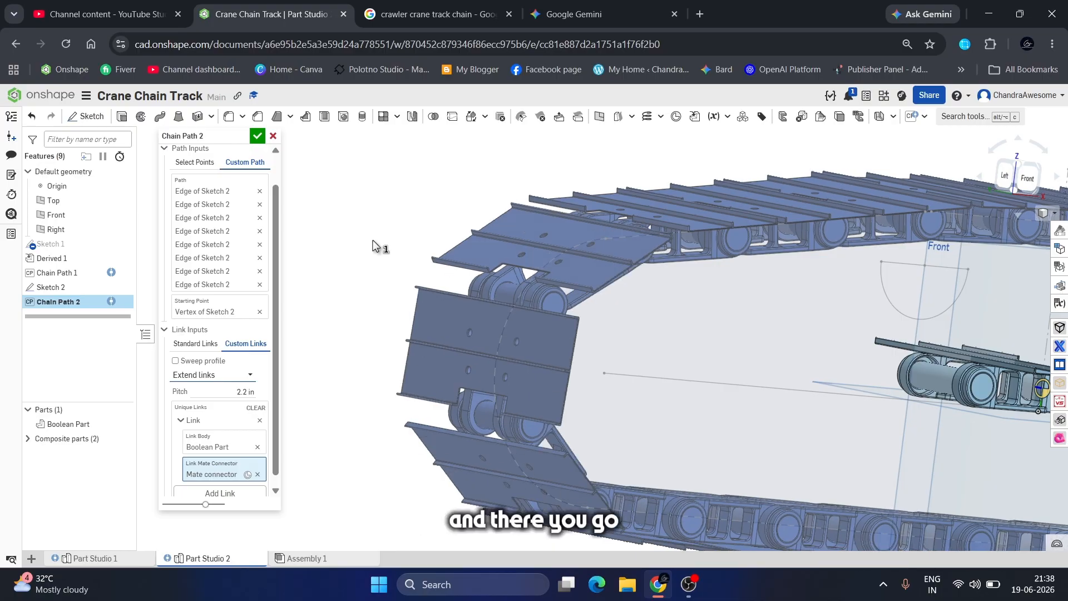
- Accept the custom-link chain path feature and hide the original Boolean Part inside the track loop
{"action": "right_click_drag", "start_coordinate": [373, 239], "coordinate": [452, 273]}
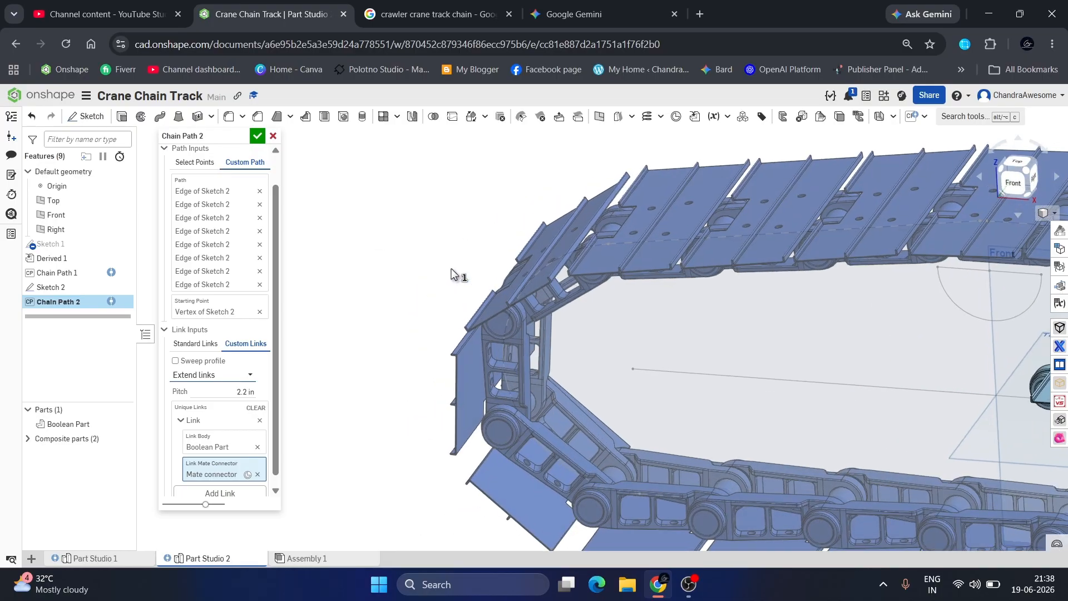
{"action": "scroll", "coordinate": [424, 366], "scroll_direction": "down", "scroll_amount": 5}
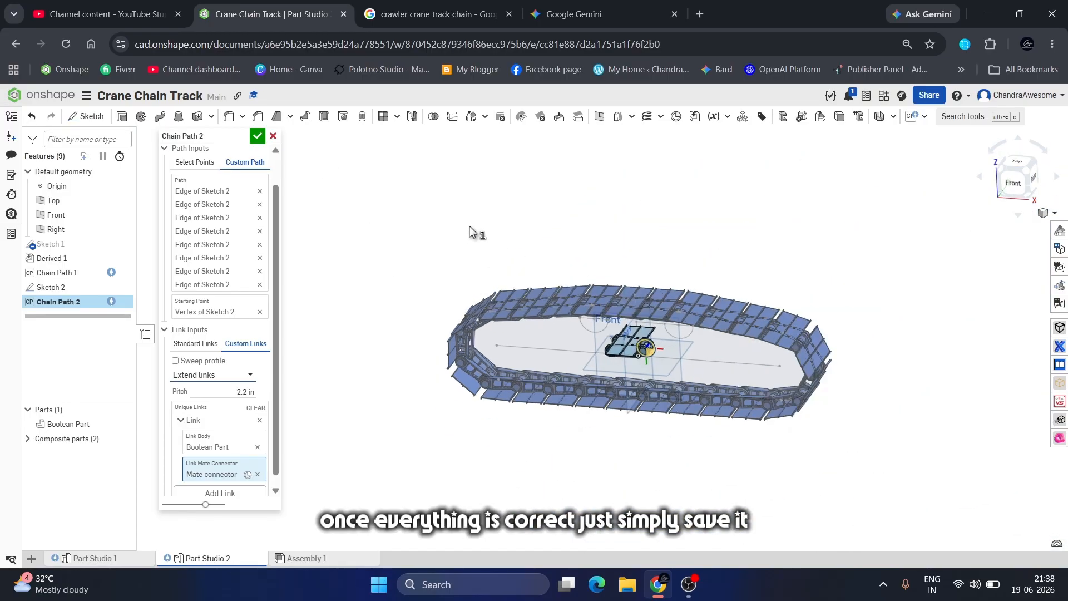
{"action": "left_click", "coordinate": [257, 136]}
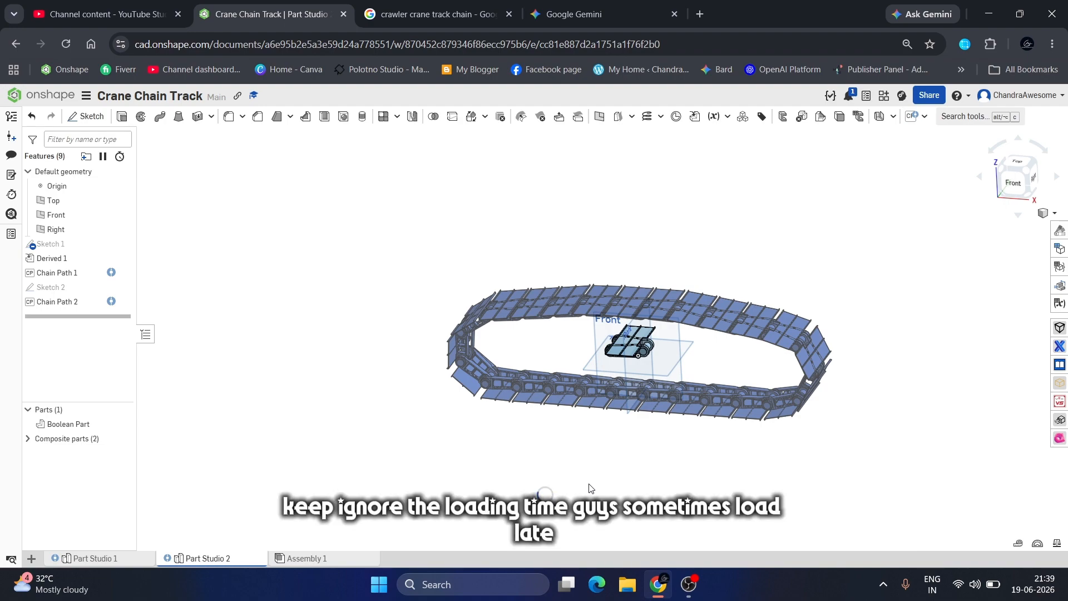
{"action": "scroll", "coordinate": [531, 370], "scroll_direction": "up", "scroll_amount": 6}
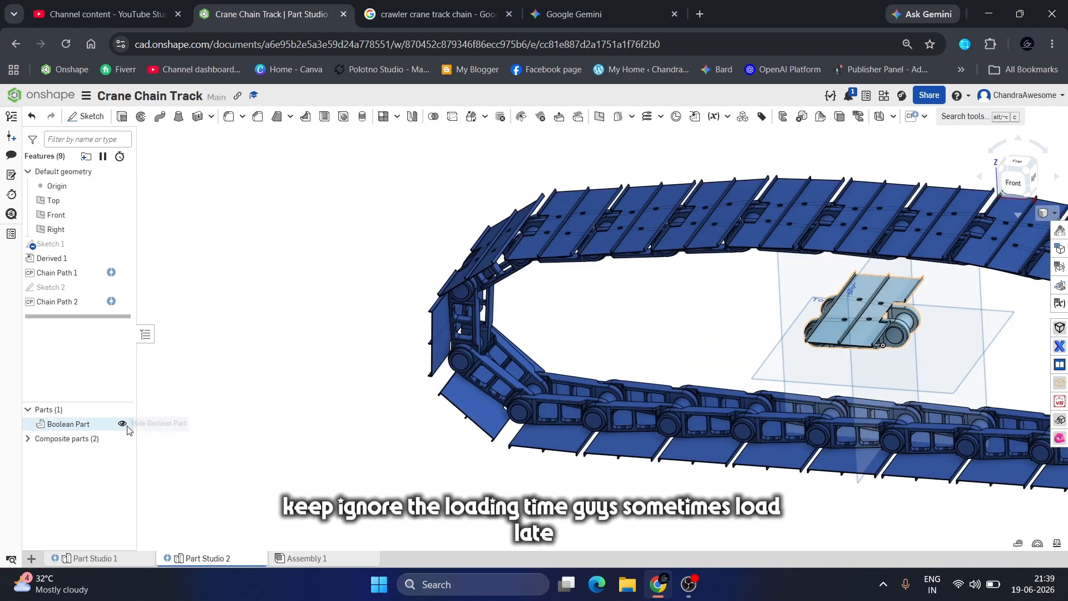
{"action": "left_click", "coordinate": [123, 425]}
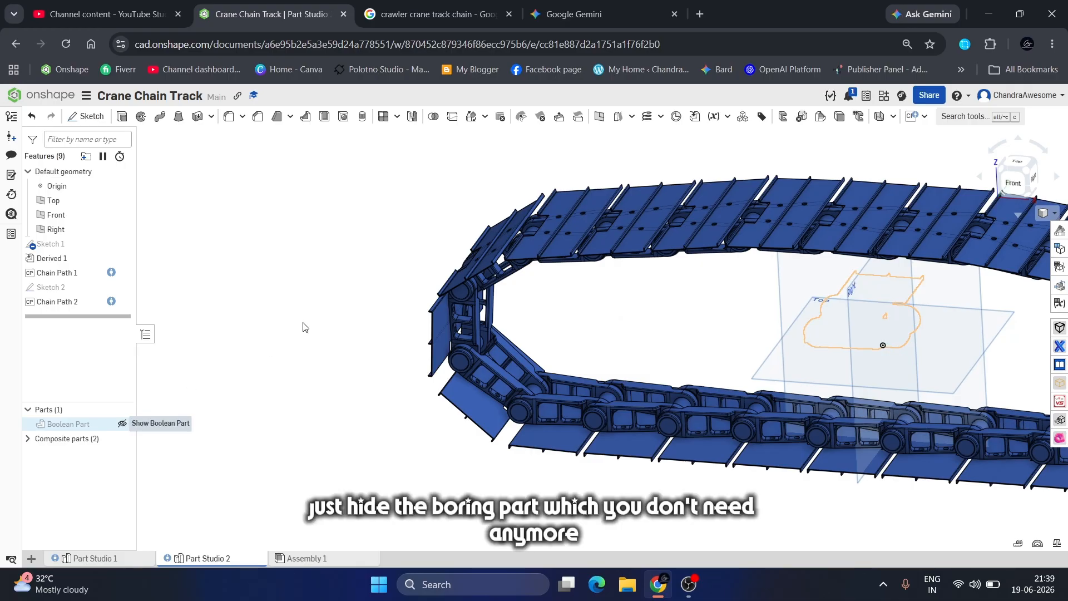
- Examine the completed track from several sides, including the shoe plates and link joints along the lower run and around the ends
{"action": "scroll", "coordinate": [315, 324], "scroll_direction": "down", "scroll_amount": 3}
{"action": "scroll", "coordinate": [473, 306], "scroll_direction": "up", "scroll_amount": 4}
{"action": "right_click_drag", "start_coordinate": [473, 307], "coordinate": [428, 301]}
{"action": "scroll", "coordinate": [422, 273], "scroll_direction": "up", "scroll_amount": 3}
{"action": "scroll", "coordinate": [436, 305], "scroll_direction": "down", "scroll_amount": 2}
{"action": "scroll", "coordinate": [438, 306], "scroll_direction": "down", "scroll_amount": 5}
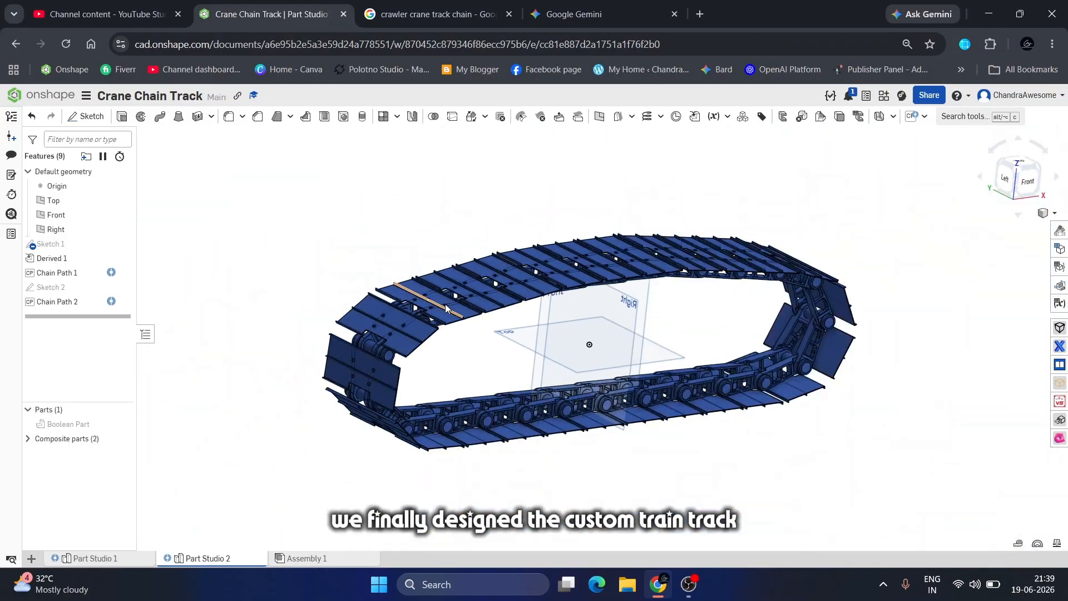
{"action": "scroll", "coordinate": [774, 405], "scroll_direction": "up", "scroll_amount": 4}
{"action": "scroll", "coordinate": [773, 405], "scroll_direction": "up", "scroll_amount": 3}
{"action": "right_click_drag", "start_coordinate": [774, 405], "coordinate": [692, 425]}
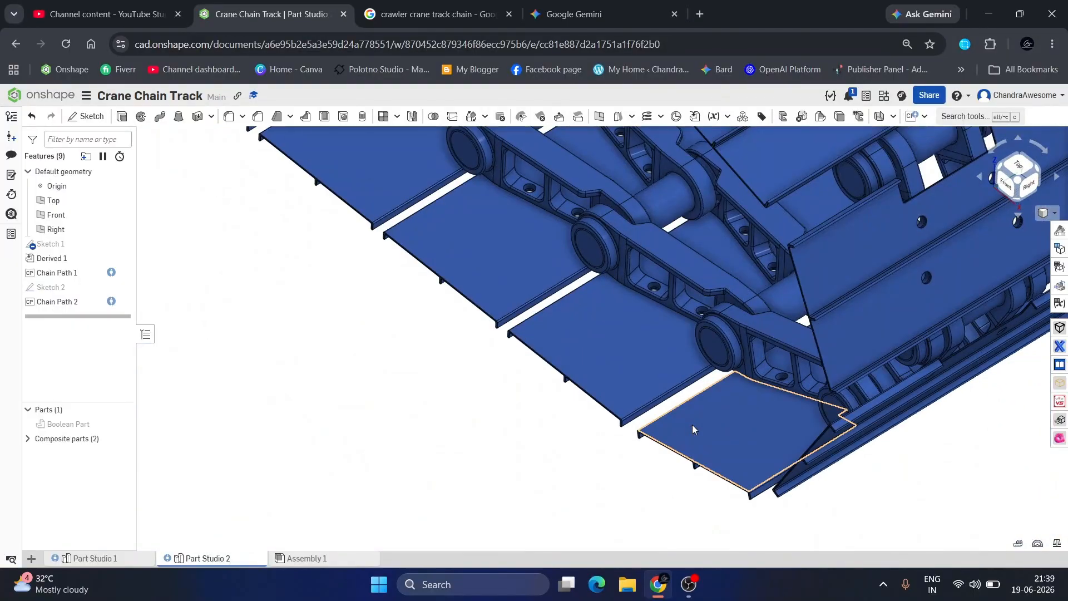
{"action": "scroll", "coordinate": [692, 426], "scroll_direction": "down", "scroll_amount": 5}
{"action": "scroll", "coordinate": [586, 235], "scroll_direction": "up", "scroll_amount": 4}
{"action": "right_click_drag", "start_coordinate": [587, 235], "coordinate": [627, 210]}
{"action": "scroll", "coordinate": [780, 238], "scroll_direction": "down", "scroll_amount": 4}
{"action": "scroll", "coordinate": [702, 236], "scroll_direction": "up", "scroll_amount": 2}
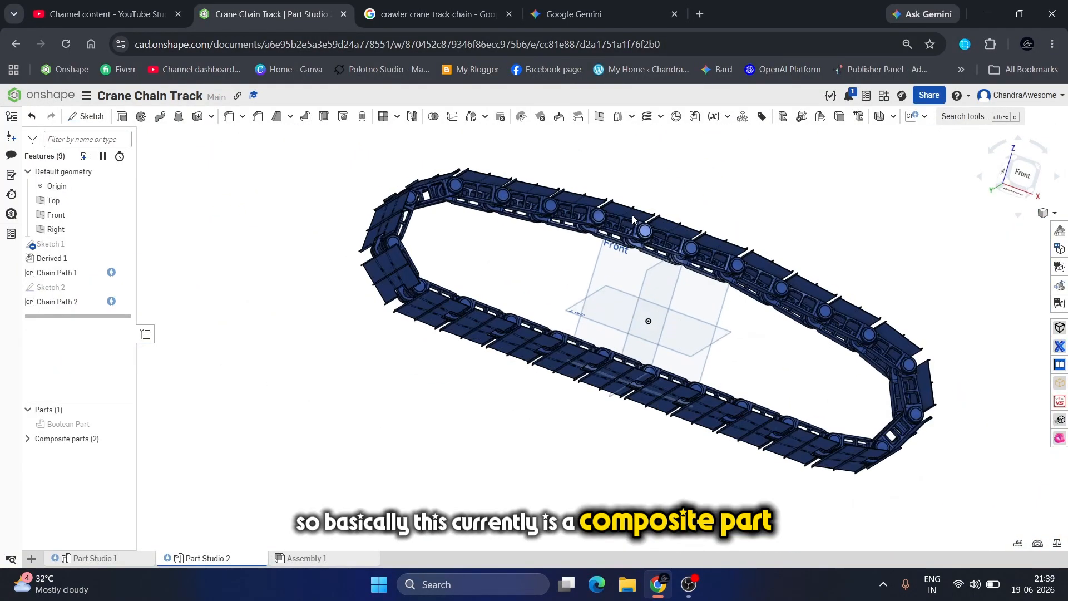
- List the composite parts and briefly hide and reshow the visible chain to identify which body it is
{"action": "left_click", "coordinate": [28, 438]}
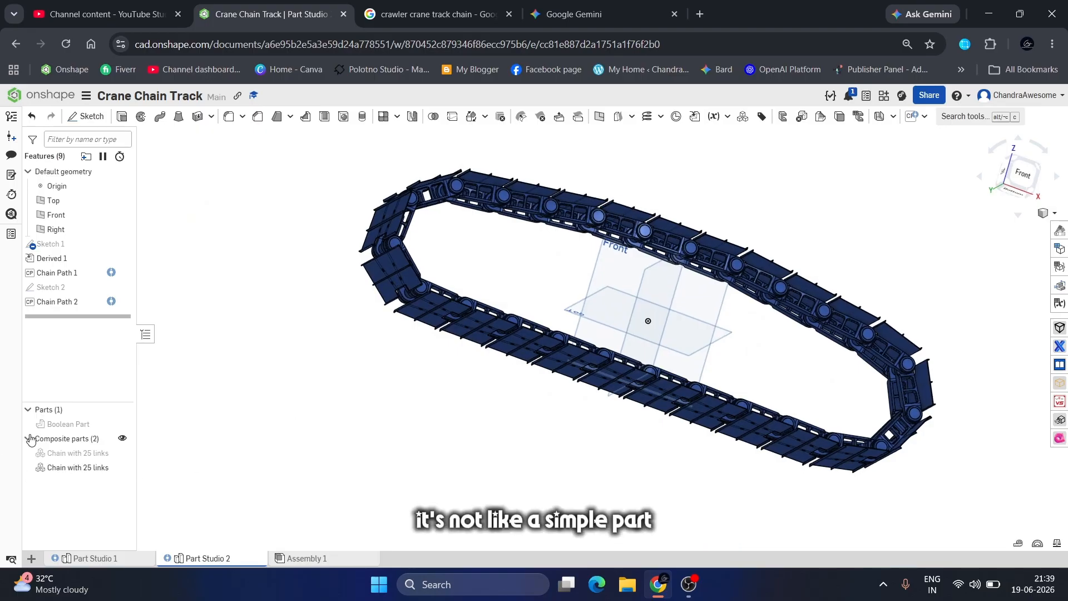
{"action": "left_click", "coordinate": [123, 468]}
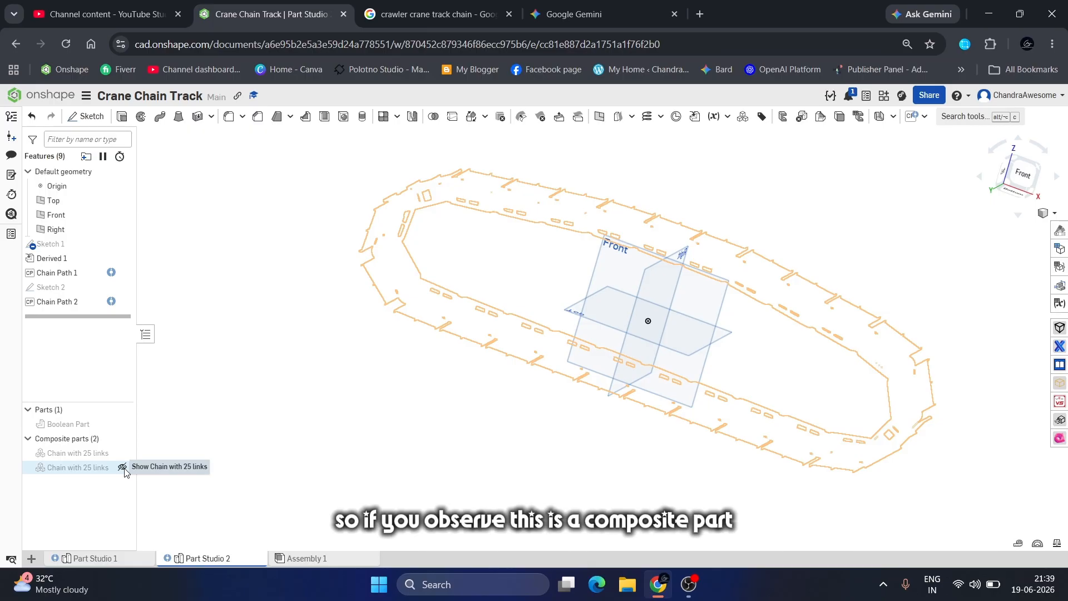
{"action": "left_click", "coordinate": [122, 468]}
- Inspect the chain's pins, lugs and shoe plates up close at the curved end and along the upper run
{"action": "scroll", "coordinate": [496, 275], "scroll_direction": "up", "scroll_amount": 5}
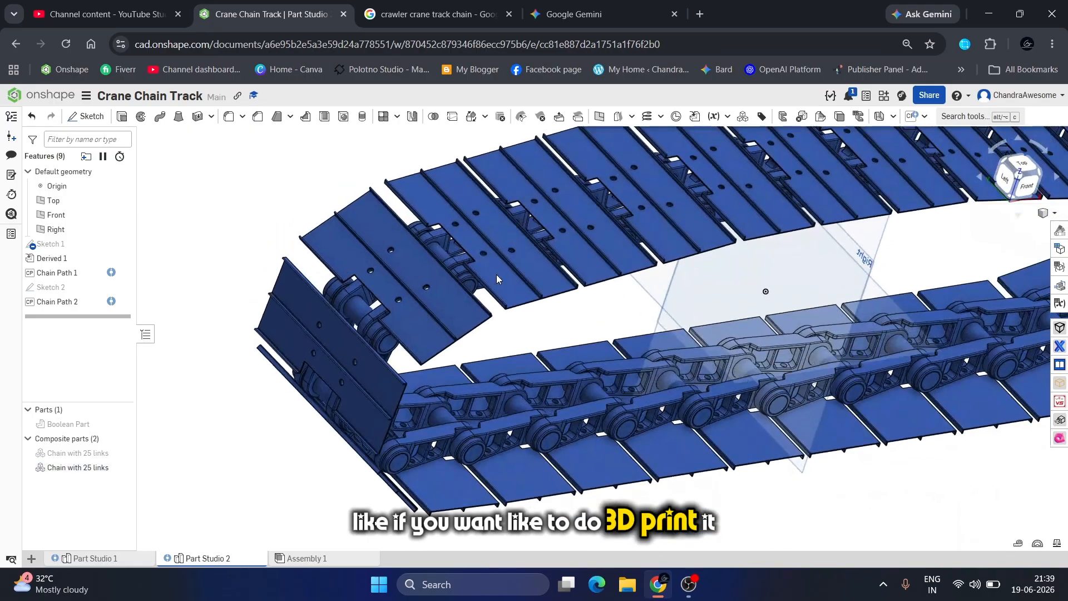
{"action": "right_click_drag", "start_coordinate": [496, 275], "coordinate": [442, 245]}
{"action": "scroll", "coordinate": [417, 347], "scroll_direction": "down", "scroll_amount": 3}
{"action": "scroll", "coordinate": [449, 318], "scroll_direction": "up", "scroll_amount": 5}
{"action": "scroll", "coordinate": [533, 227], "scroll_direction": "down", "scroll_amount": 3}
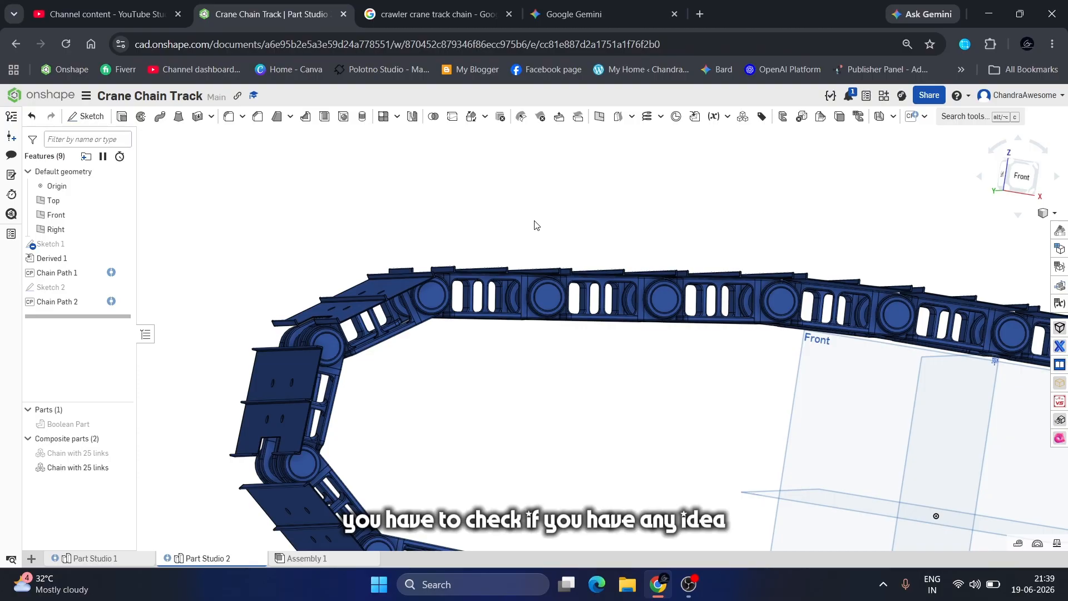
{"action": "right_click_drag", "start_coordinate": [535, 224], "coordinate": [822, 326]}
{"action": "scroll", "coordinate": [832, 253], "scroll_direction": "up", "scroll_amount": 6}
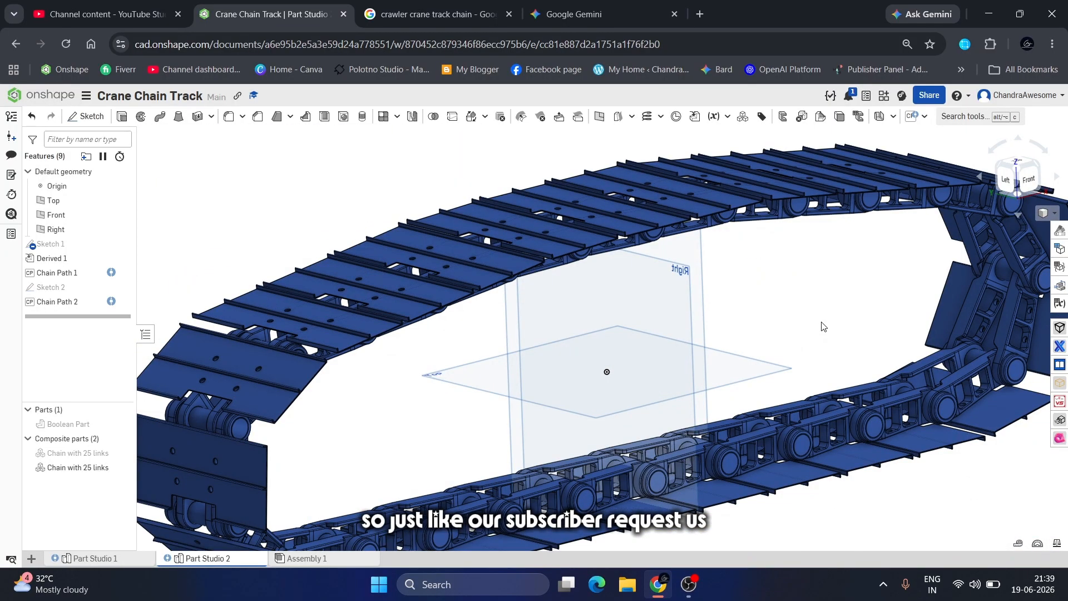